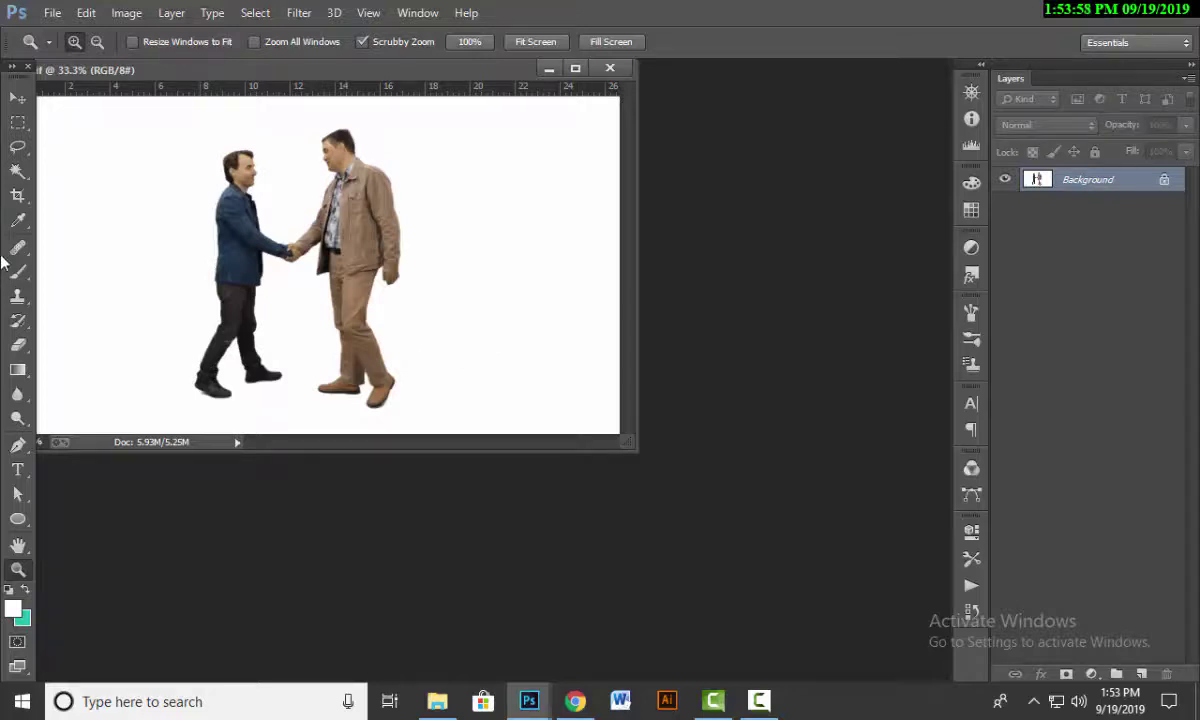
Show the handshake photo in Full Screen Mode with Menu Bar and start a crop frame.
click(17, 97)
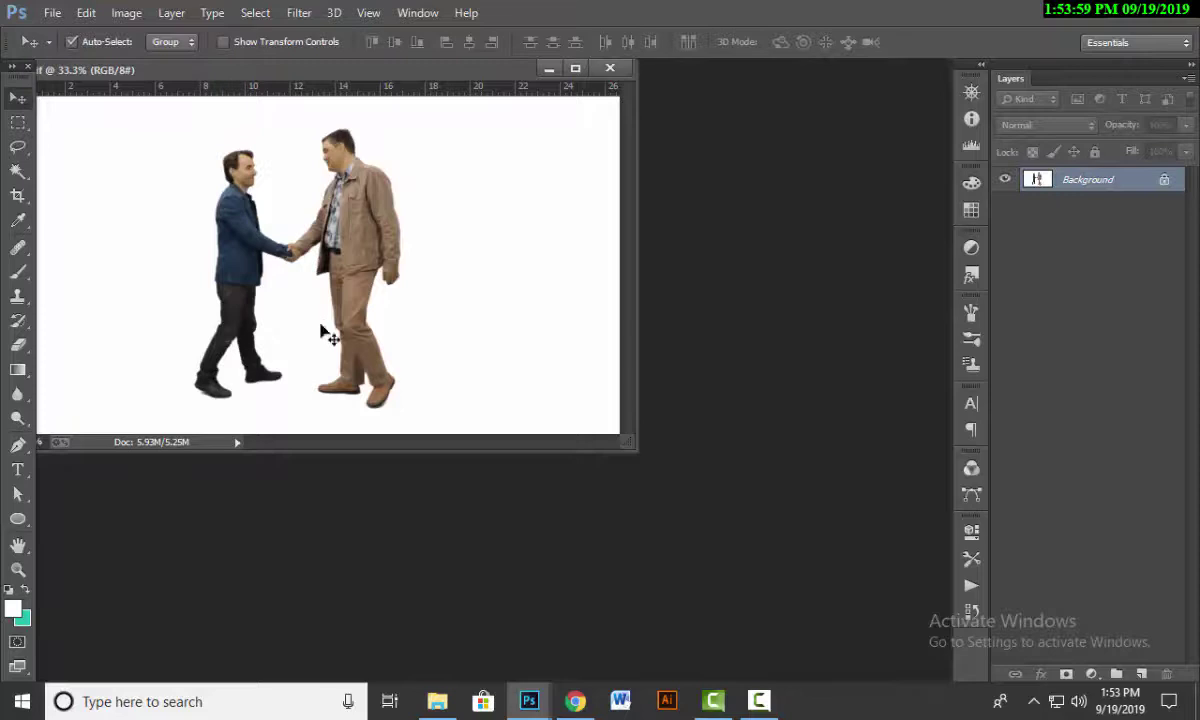
key(f)
click(17, 195)
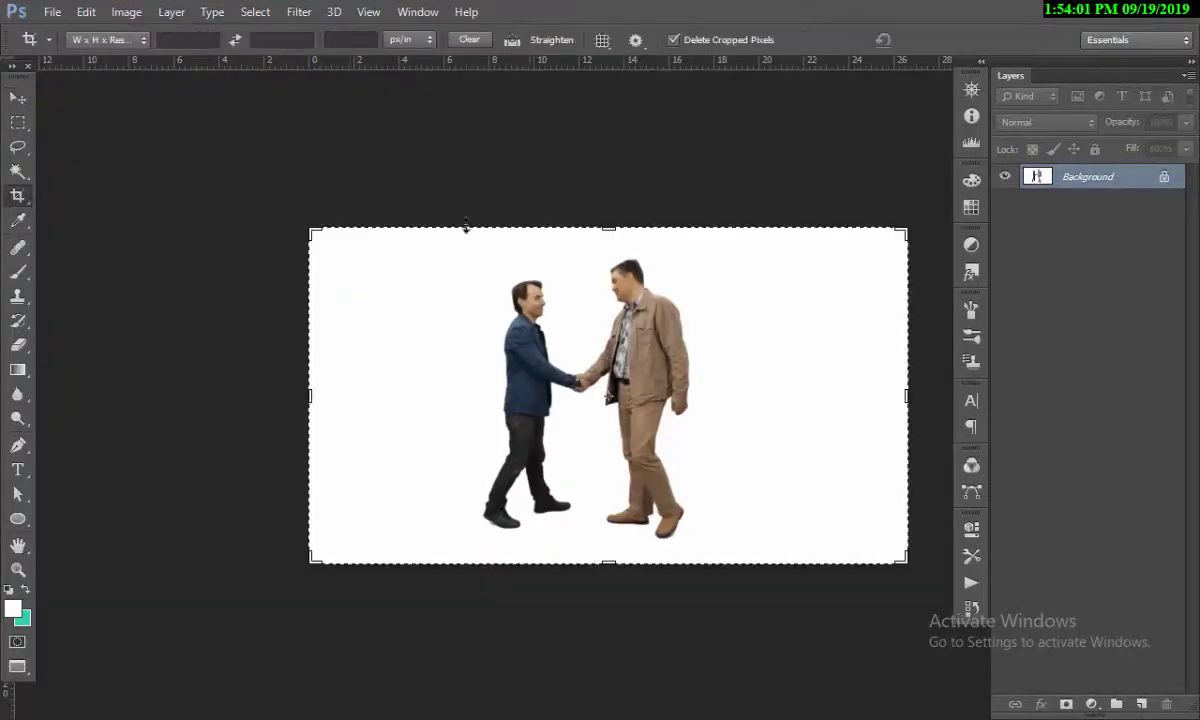
Crop the canvas tight around the two men and extend its bottom edge well below the photo.
drag(303, 392, 484, 426)
key(Escape)
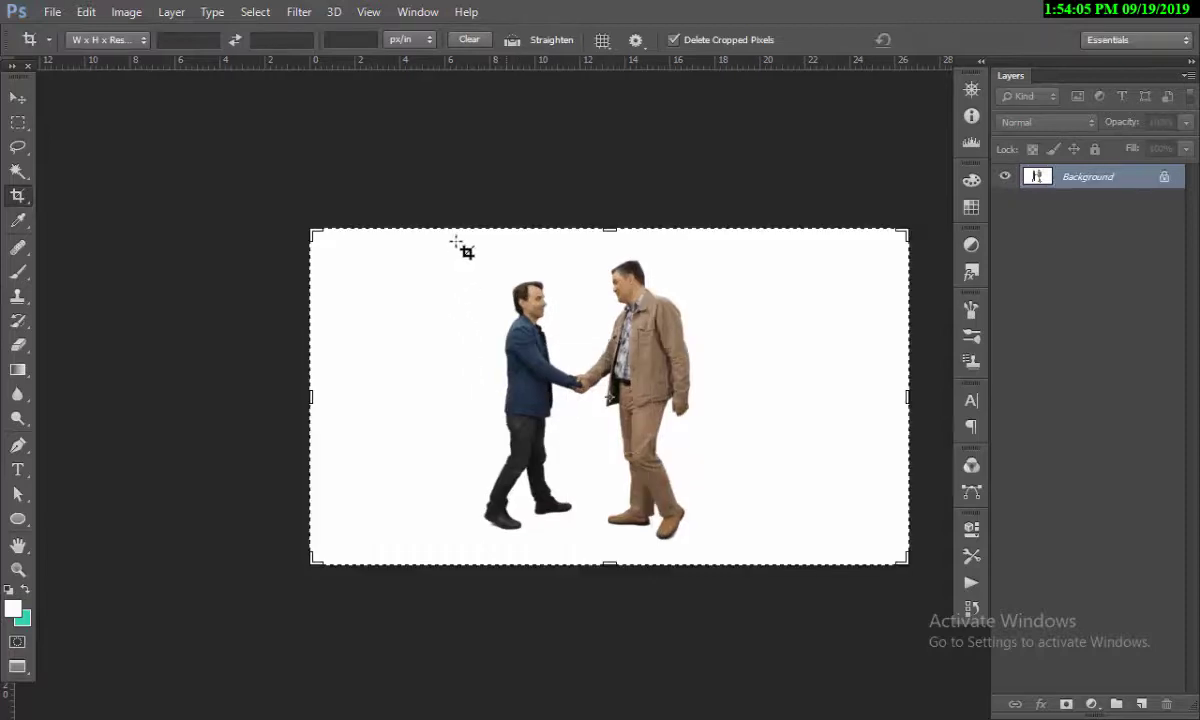
drag(461, 249, 611, 558)
key(Escape)
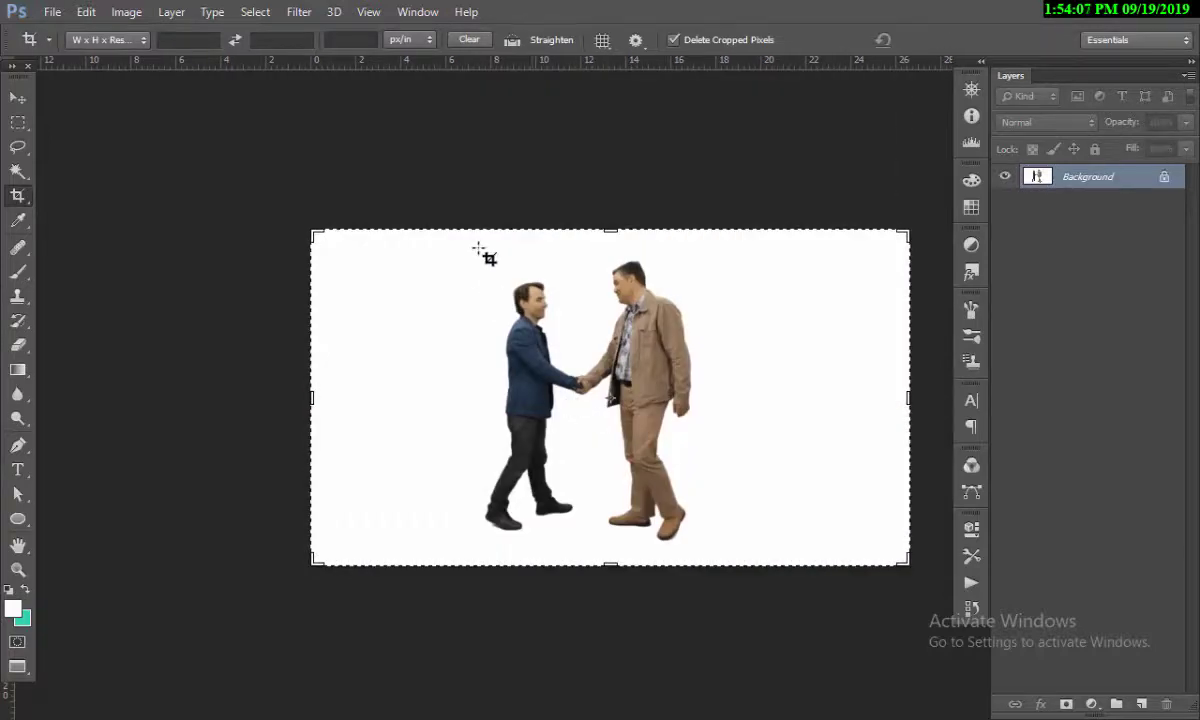
drag(482, 249, 735, 570)
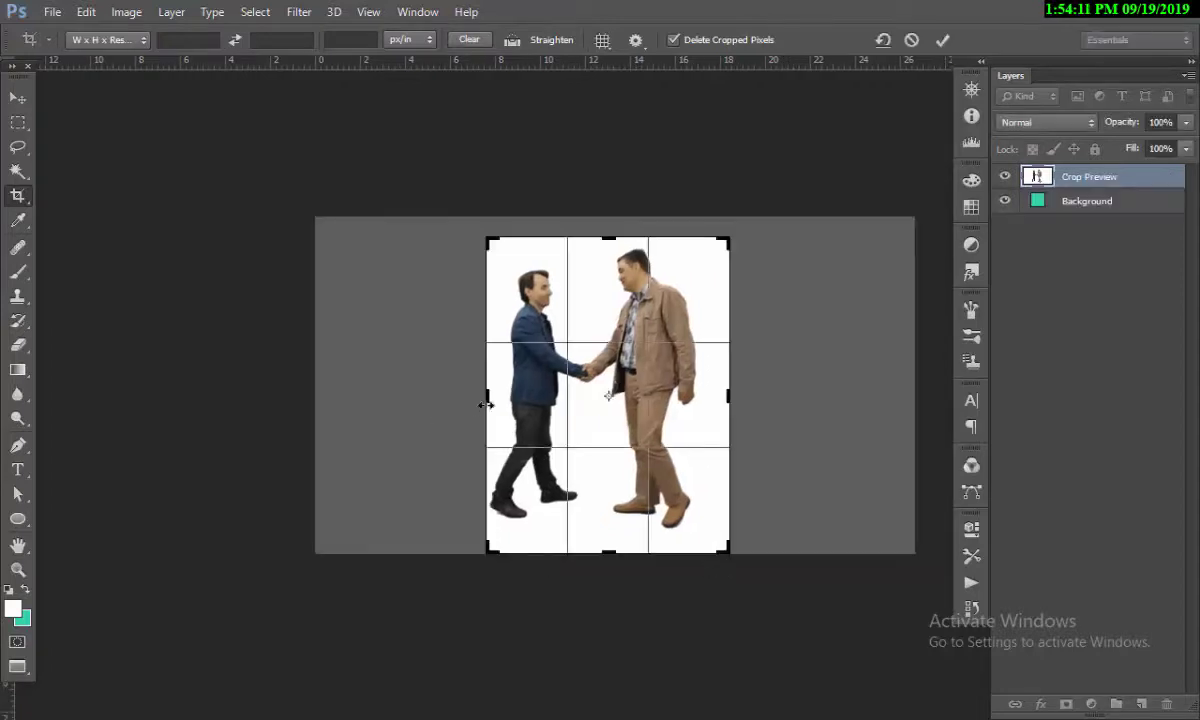
drag(485, 404, 472, 400)
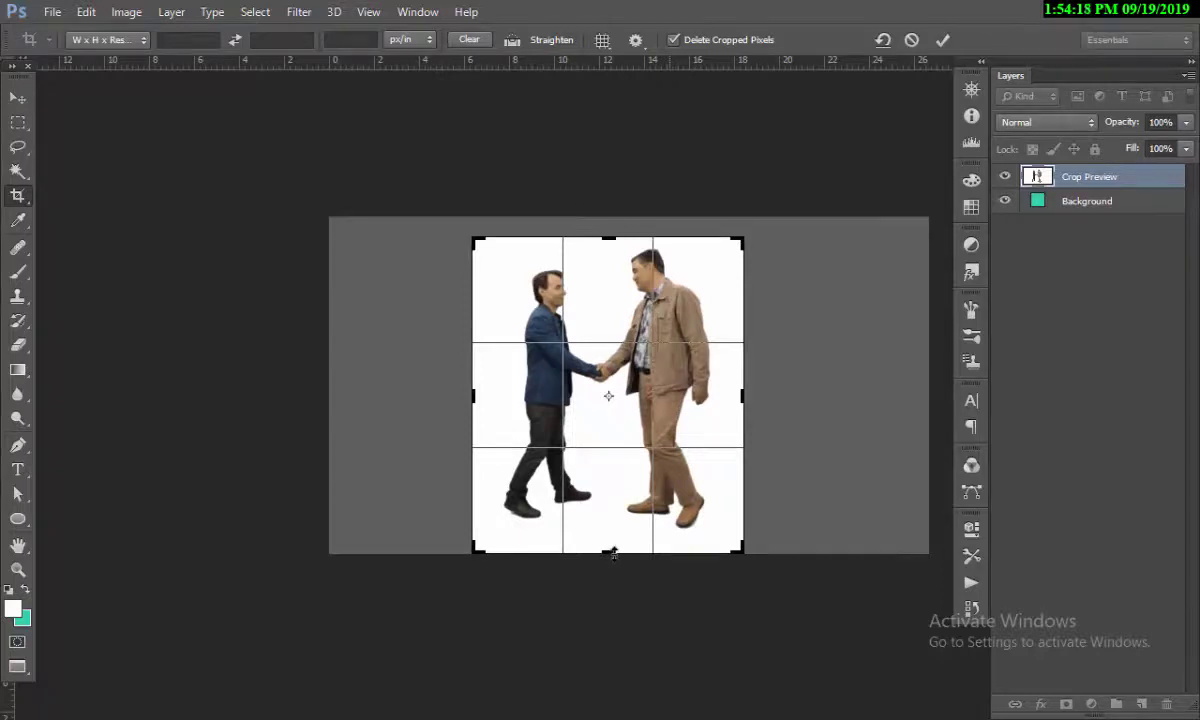
drag(613, 553, 615, 672)
key(Return)
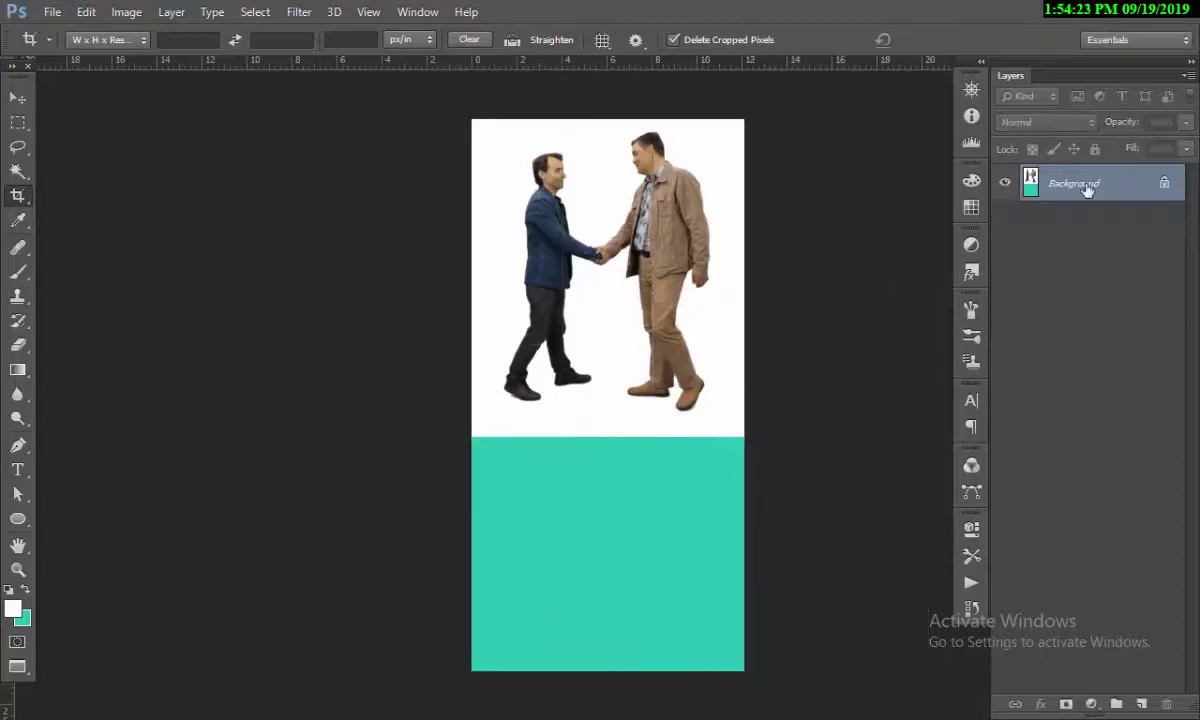
Convert the Background into Layer 0 and delete the teal strip below the photo.
double_click(1087, 190)
click(505, 168)
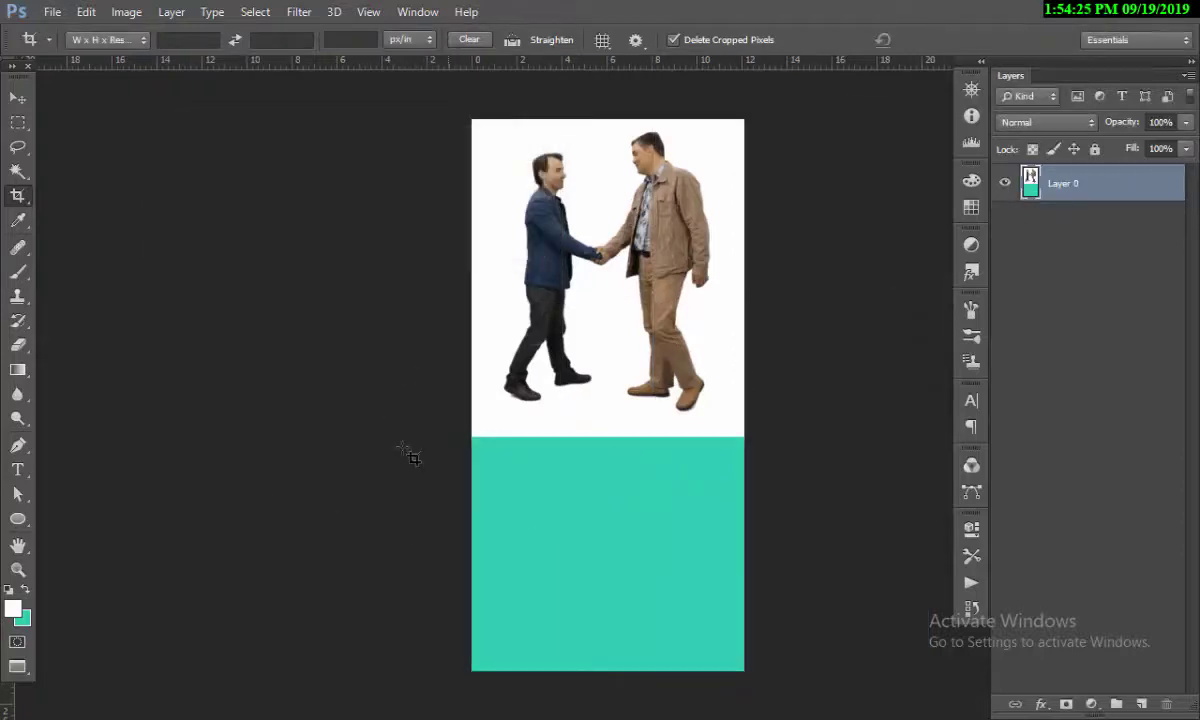
click(16, 172)
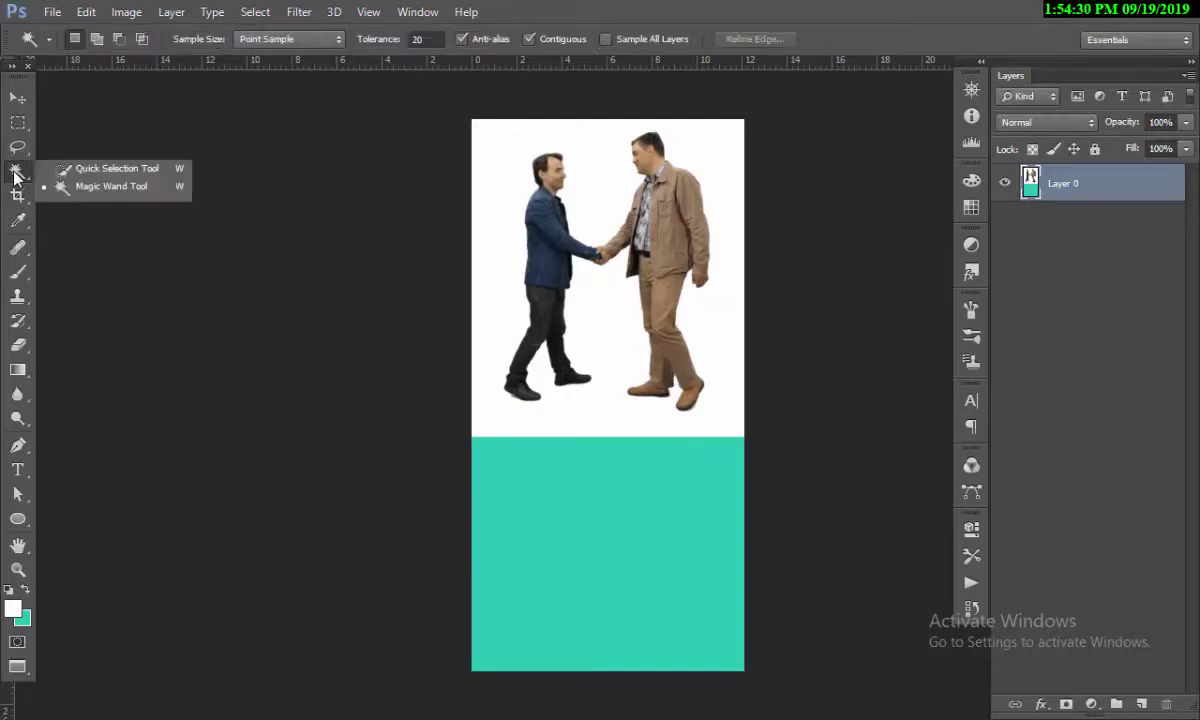
click(585, 528)
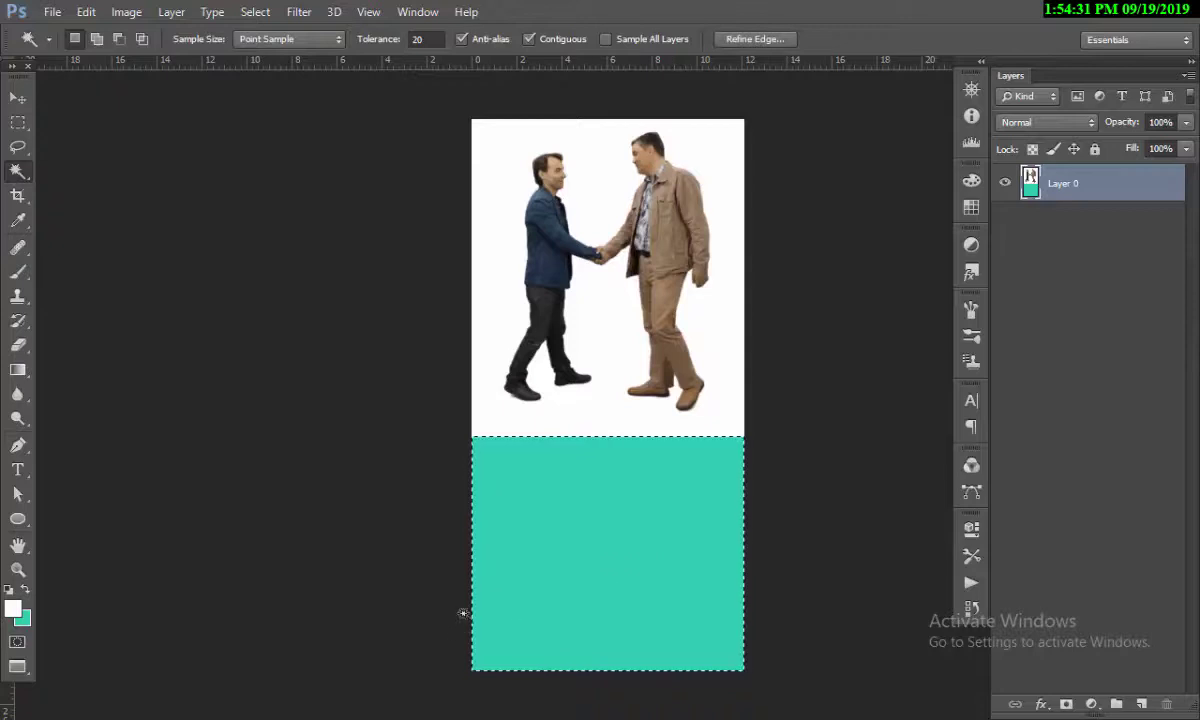
key(Delete)
key(ctrl+d)
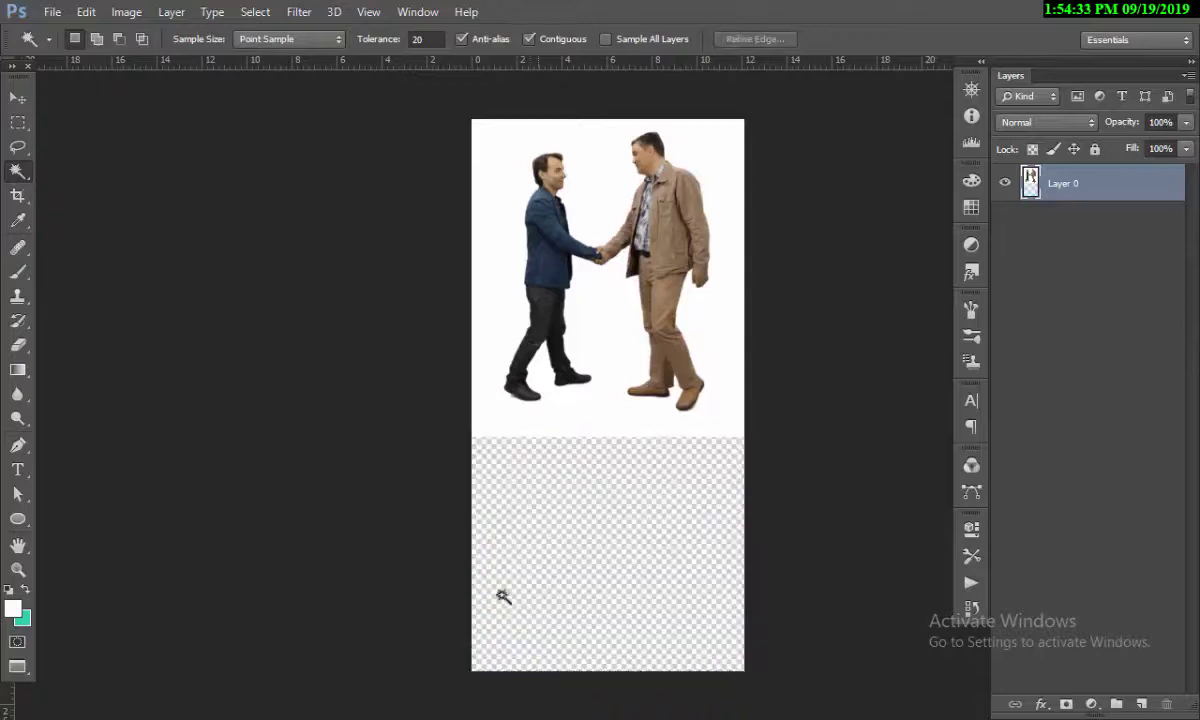
Delete the white background so the two men stand on transparency.
click(596, 417)
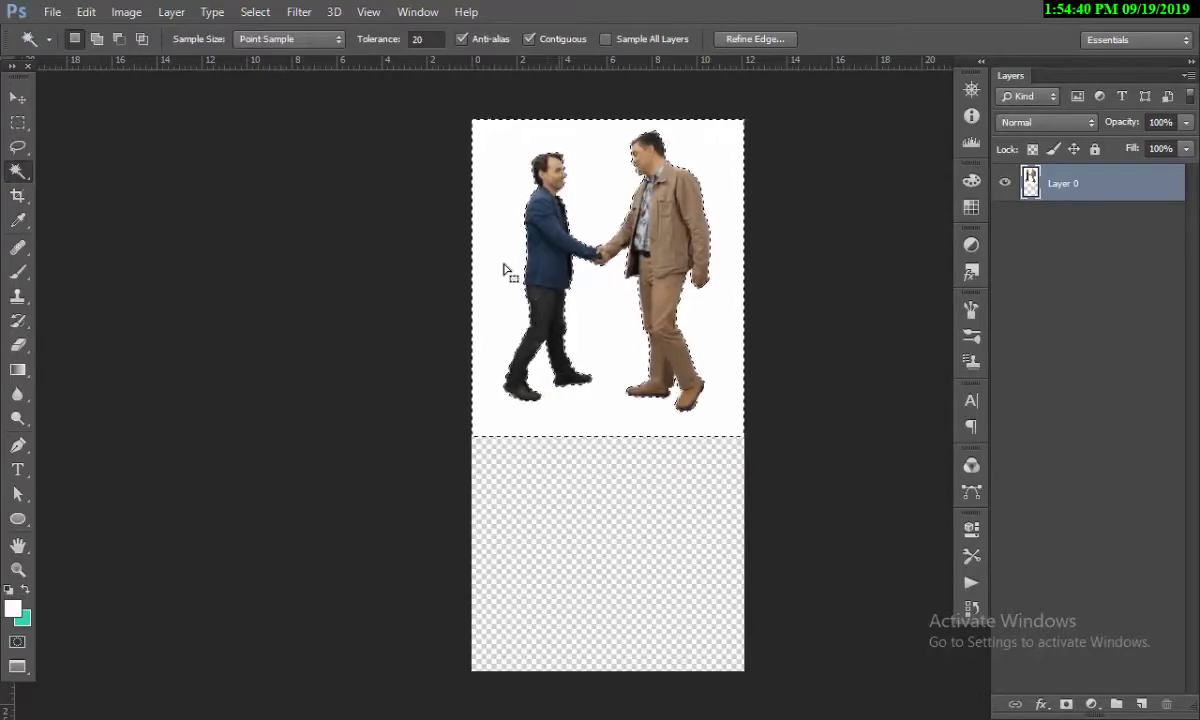
key(Delete)
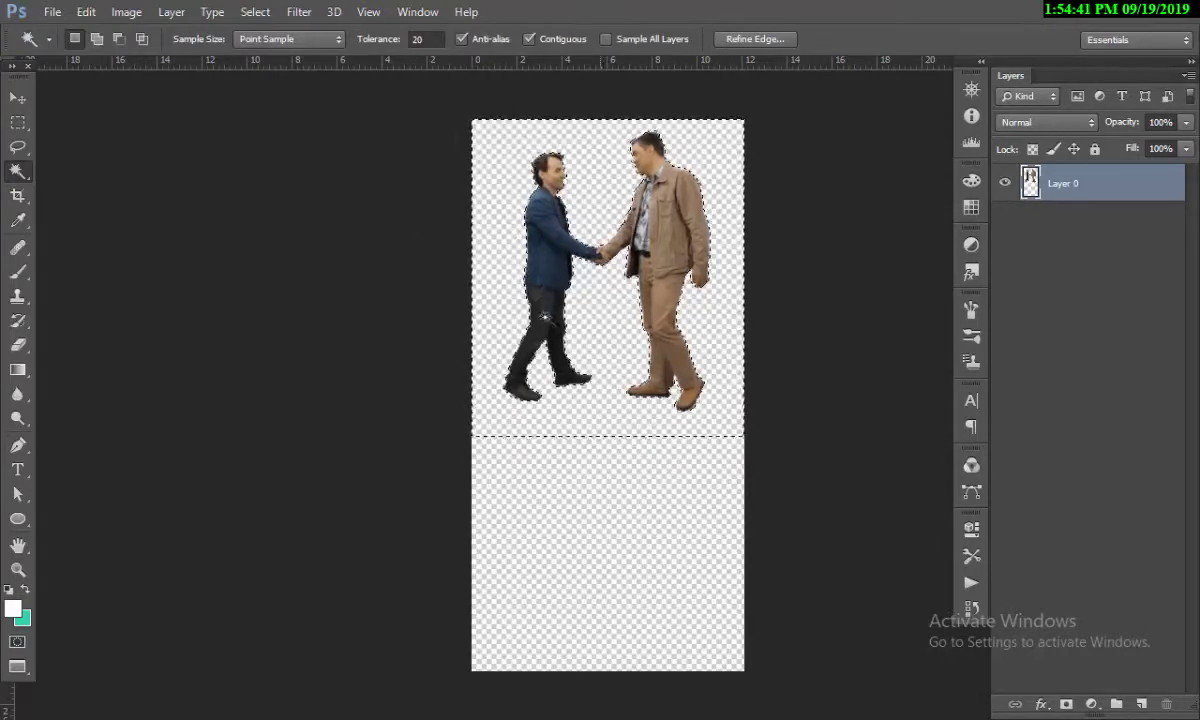
key(ctrl+d)
key(v)
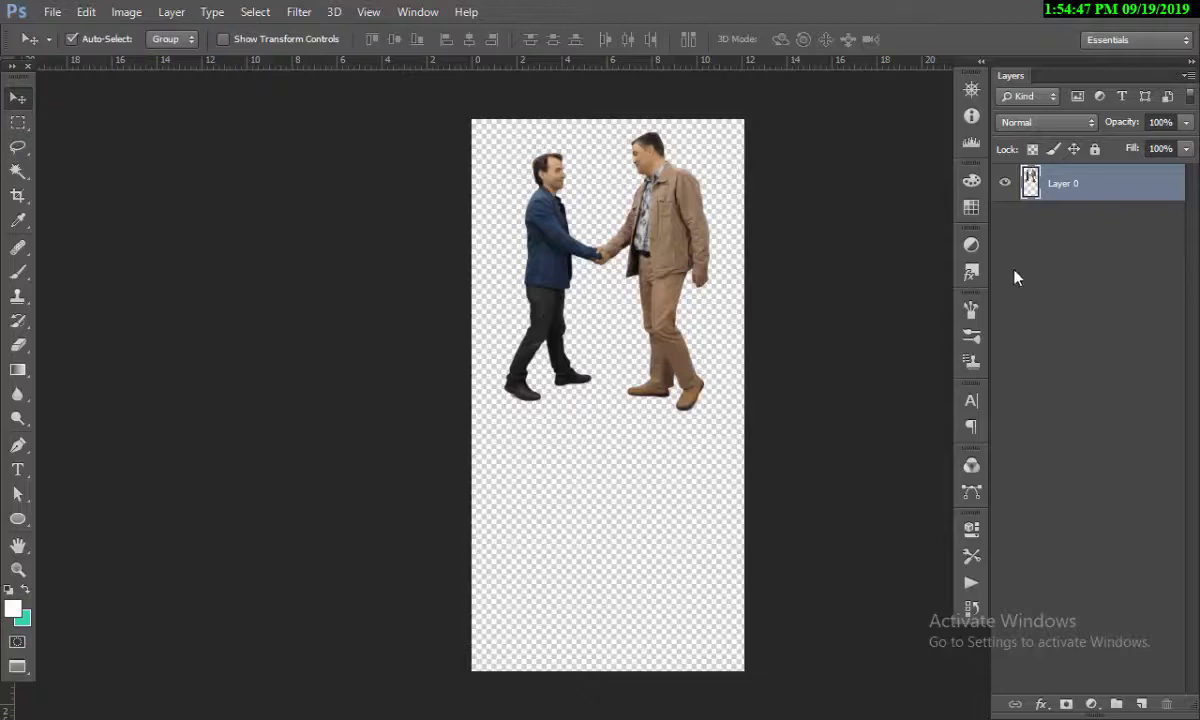
Duplicate the men's layer as Layer 0 copy.
right_click(1076, 191)
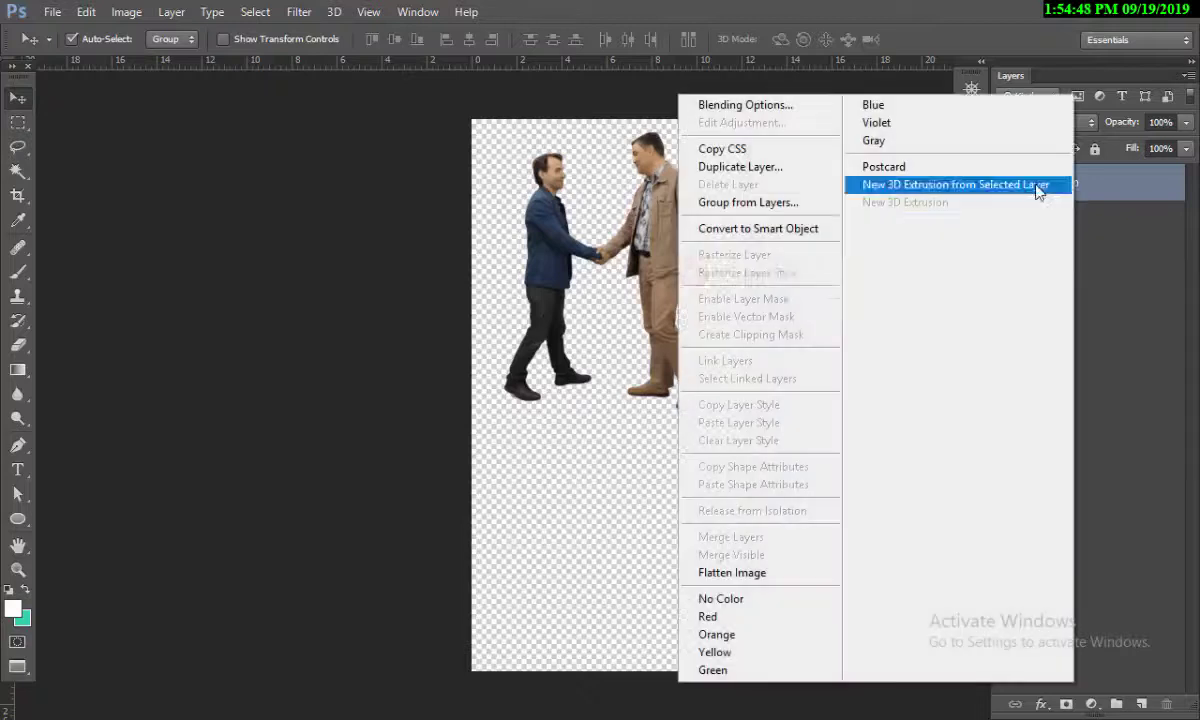
click(737, 167)
click(801, 212)
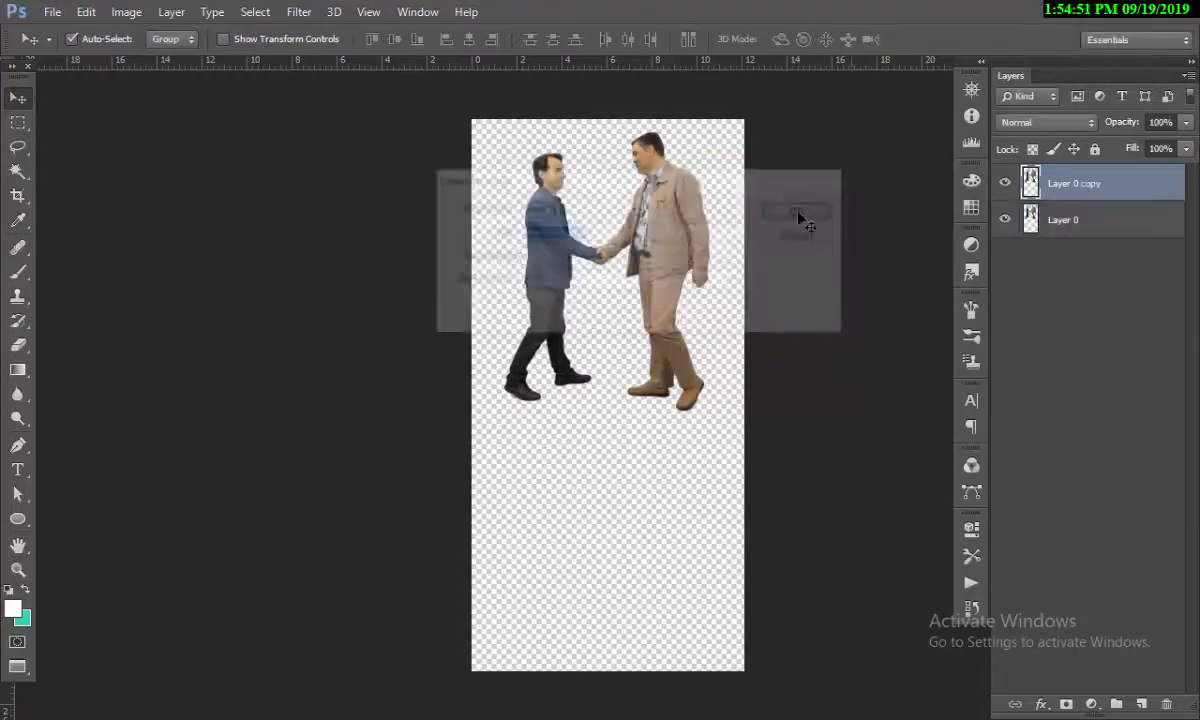
drag(673, 213, 665, 450)
key(ctrl+z)
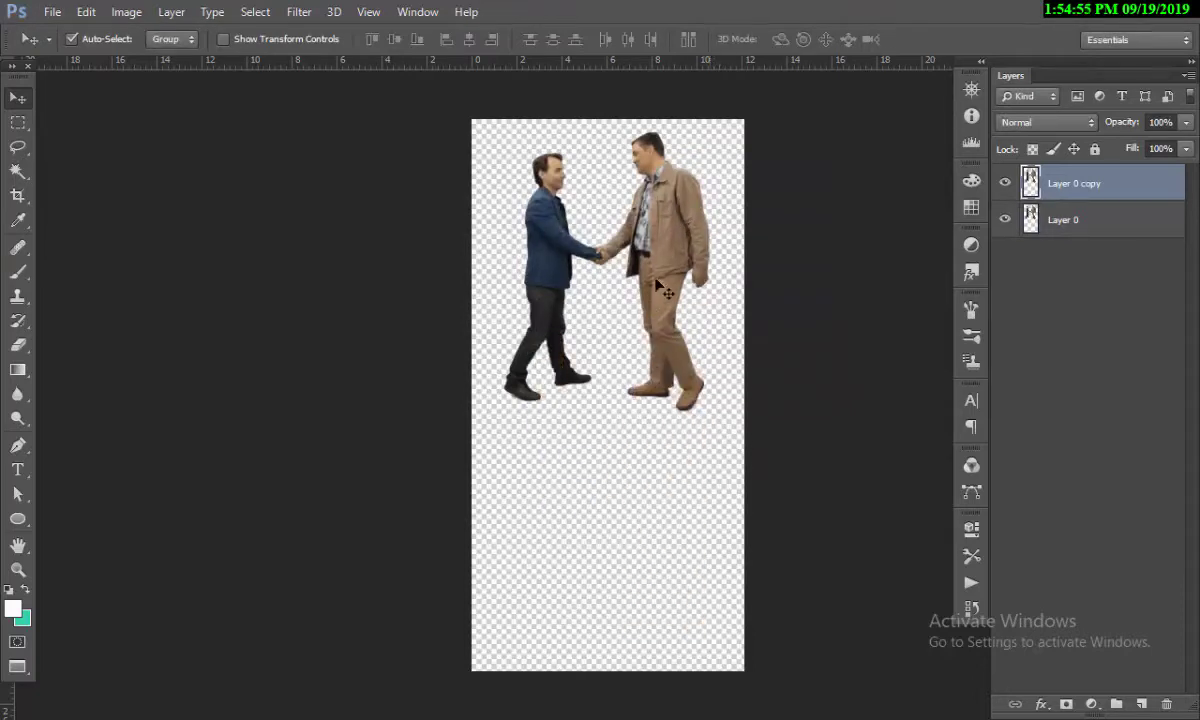
Flip Layer 0 copy vertically and place it below the original men.
key(ctrl+t)
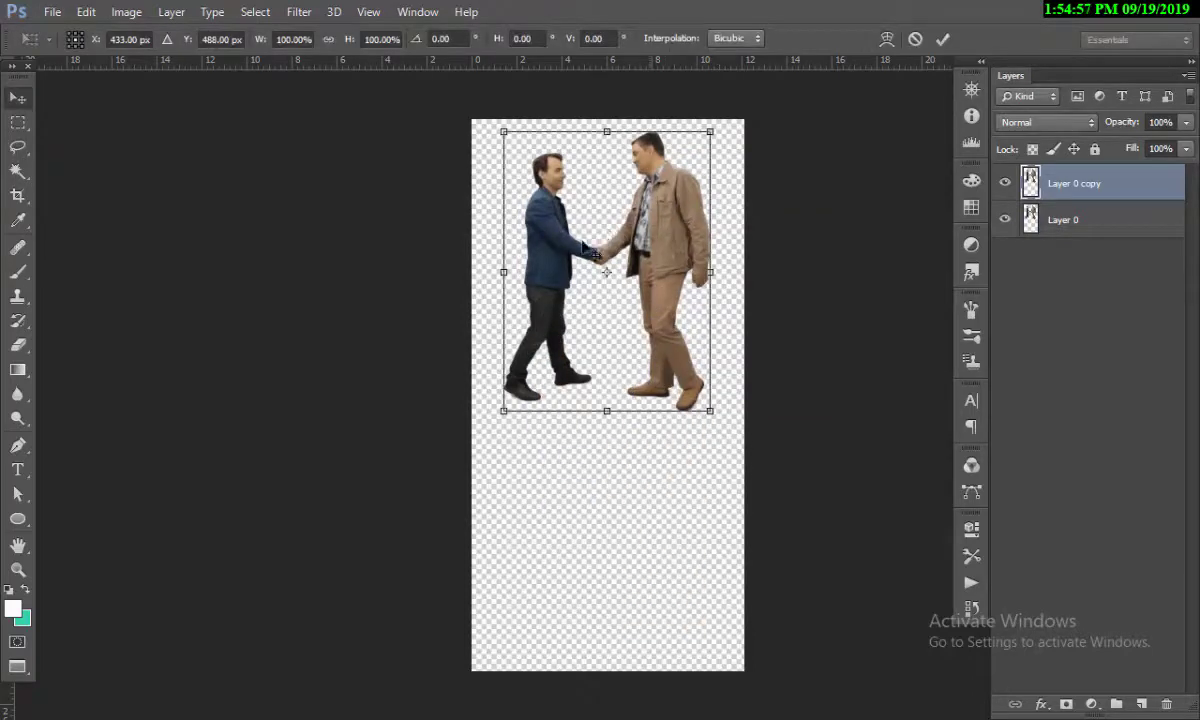
key(Return)
click(126, 12)
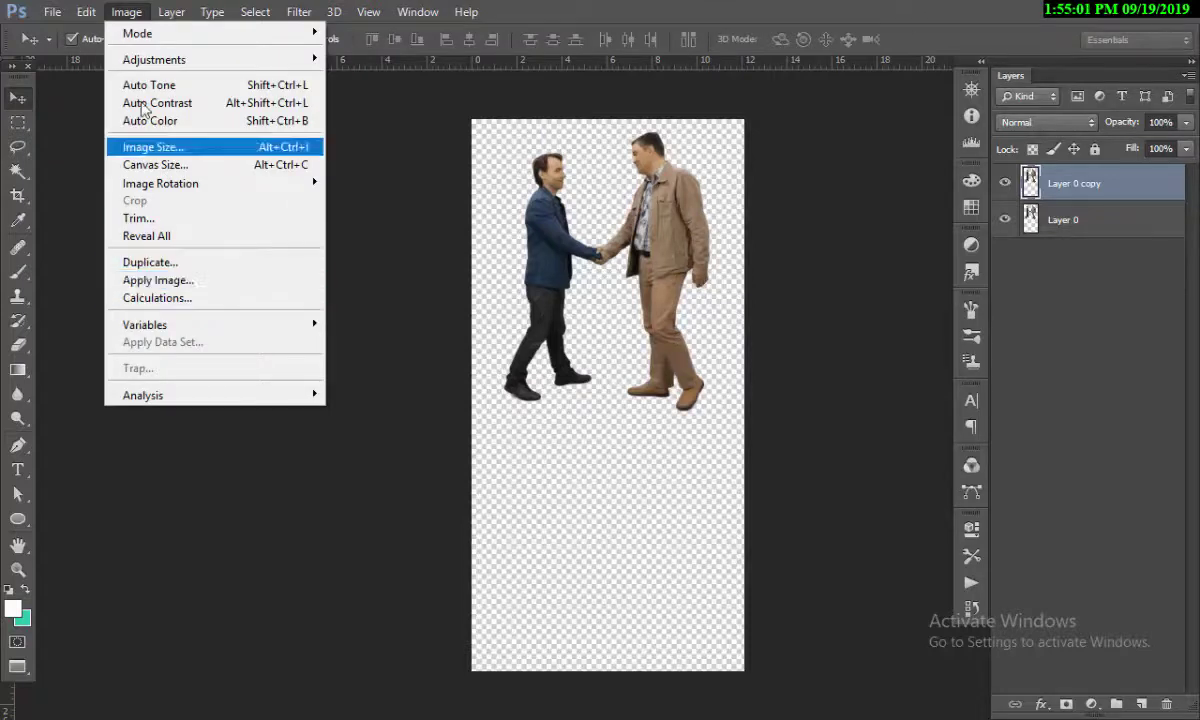
mouse_move(83, 22)
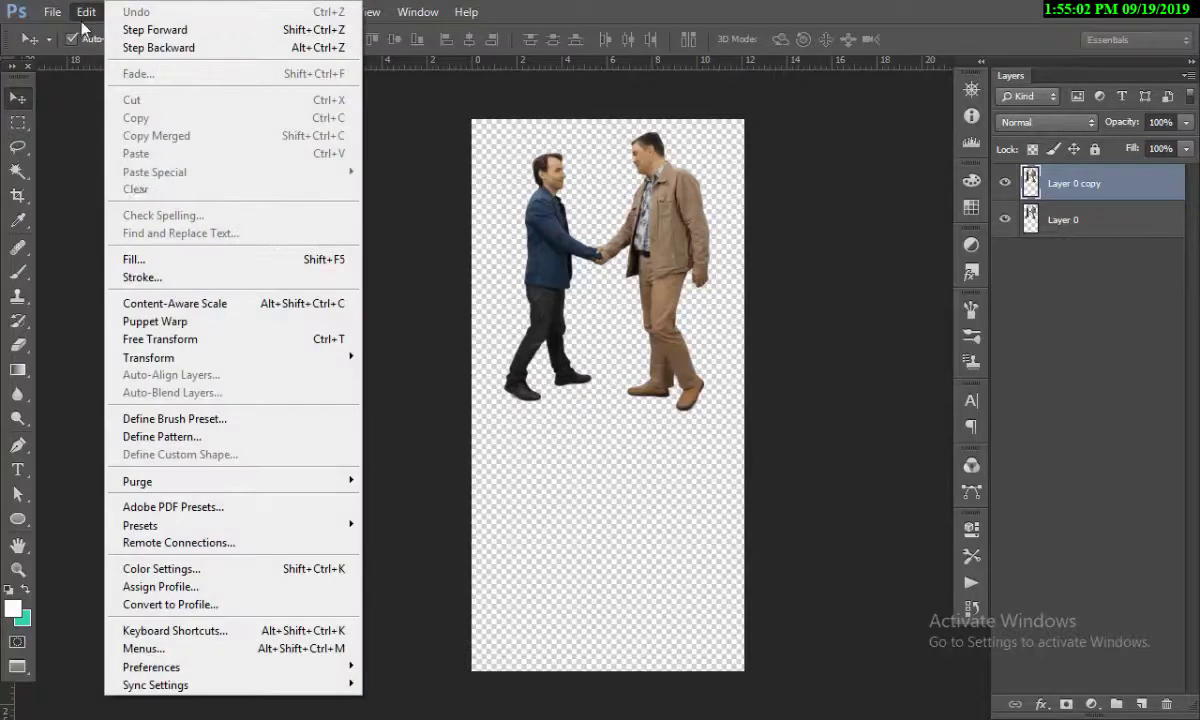
click(152, 340)
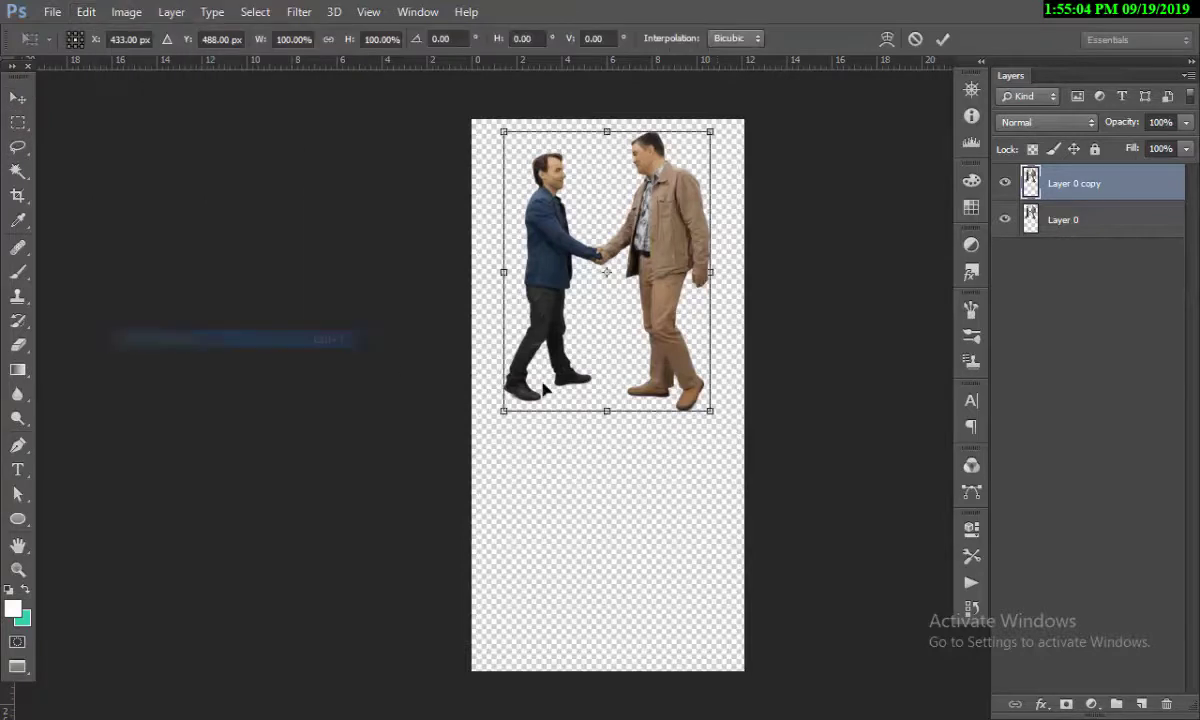
right_click(610, 162)
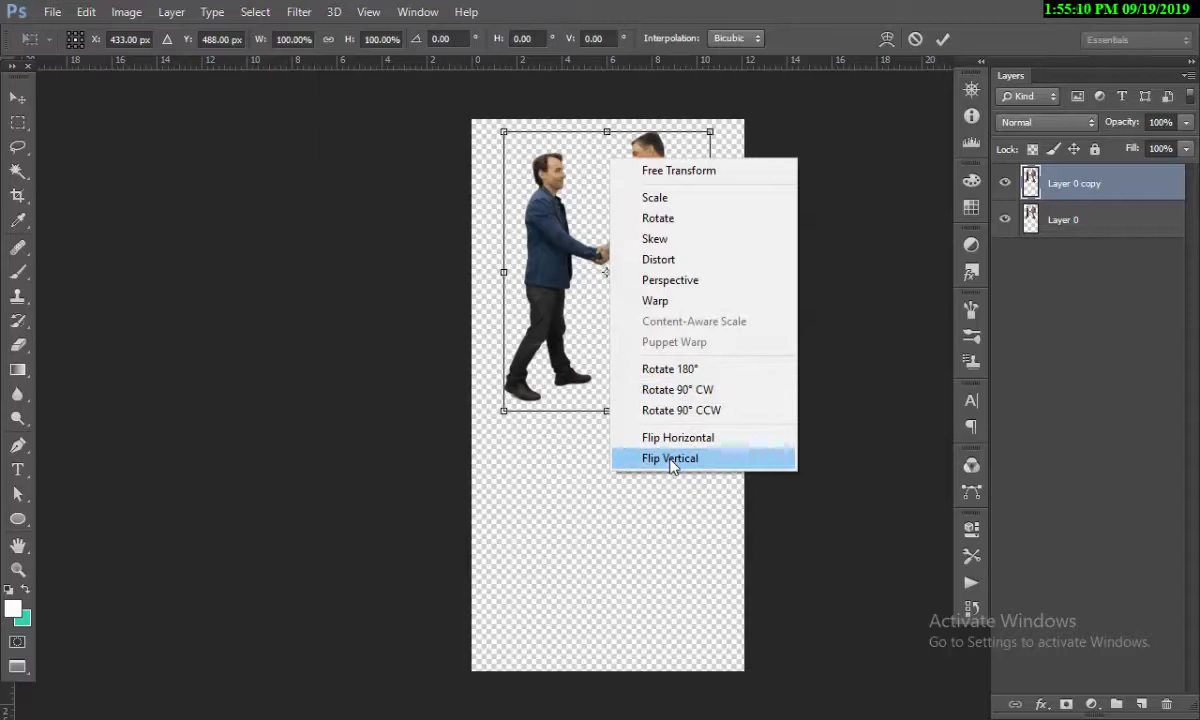
click(671, 460)
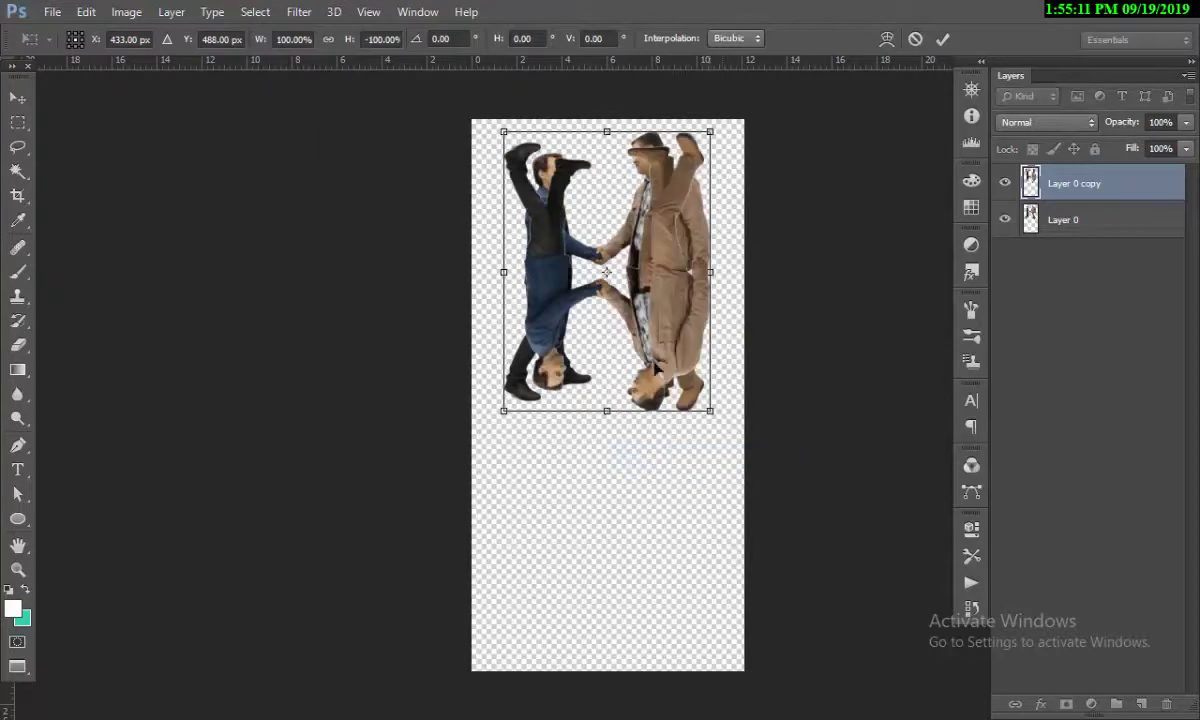
drag(669, 361, 660, 445)
key(Return)
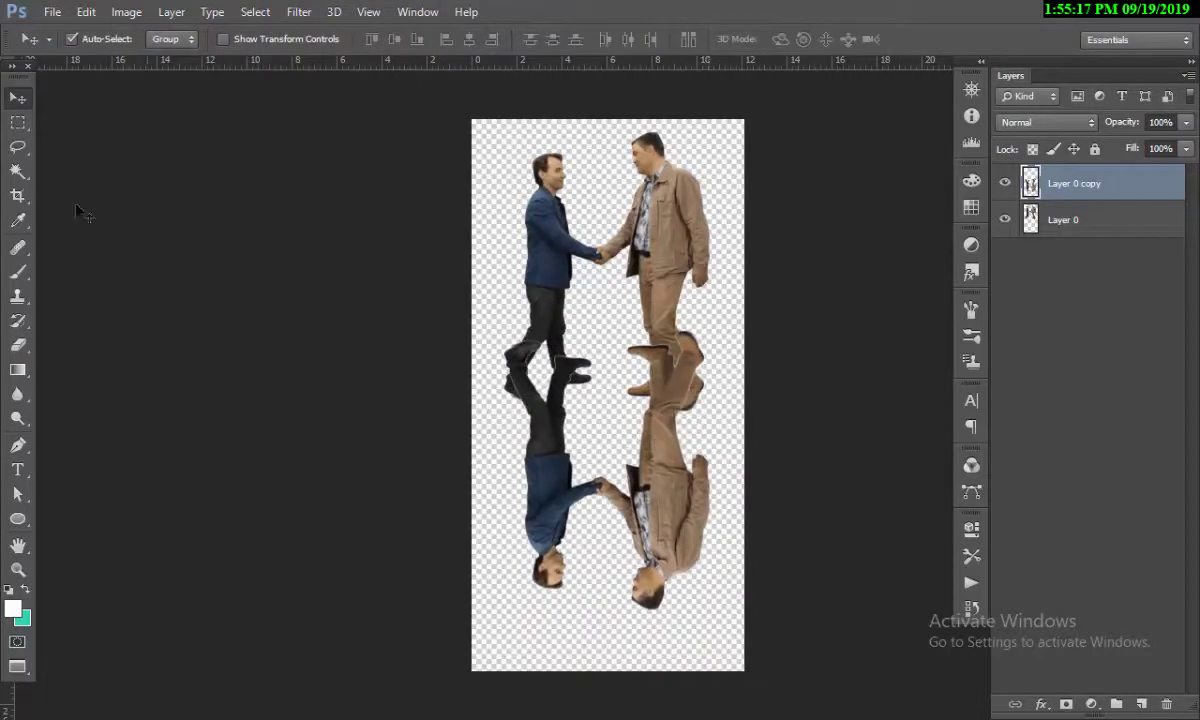
Delete the lower part of the flipped copy, then move the remaining reflected feet down 5.250 in.
click(18, 122)
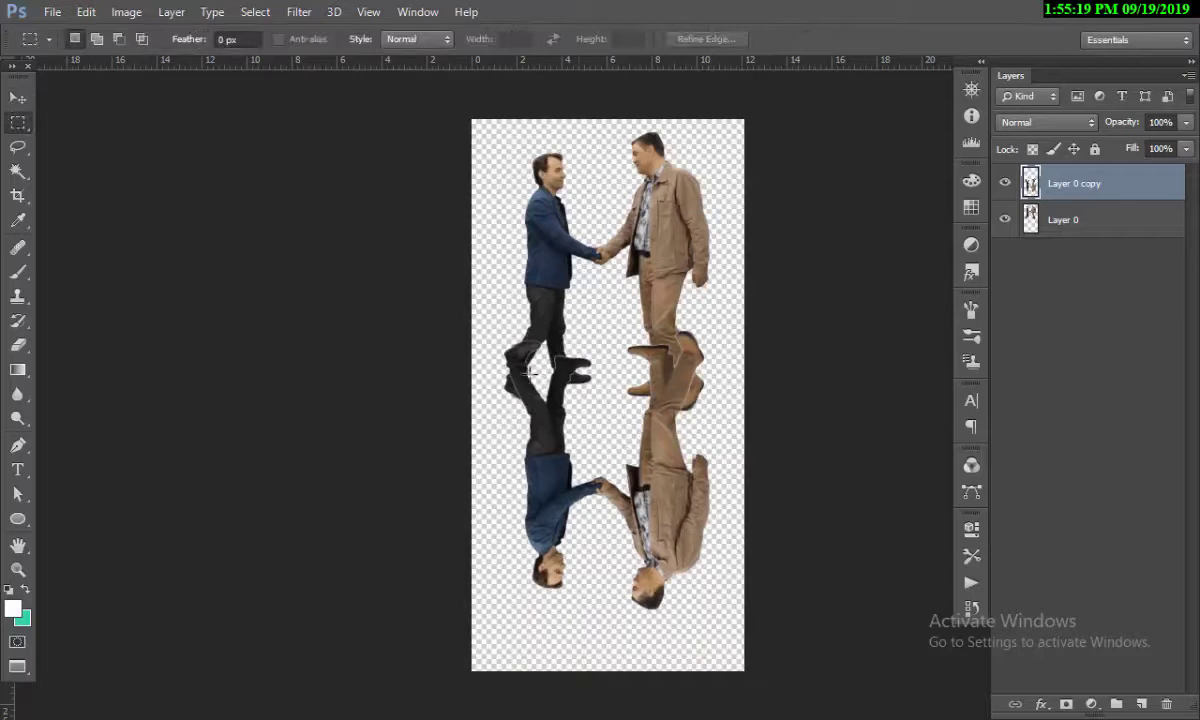
drag(489, 404, 788, 650)
key(Delete)
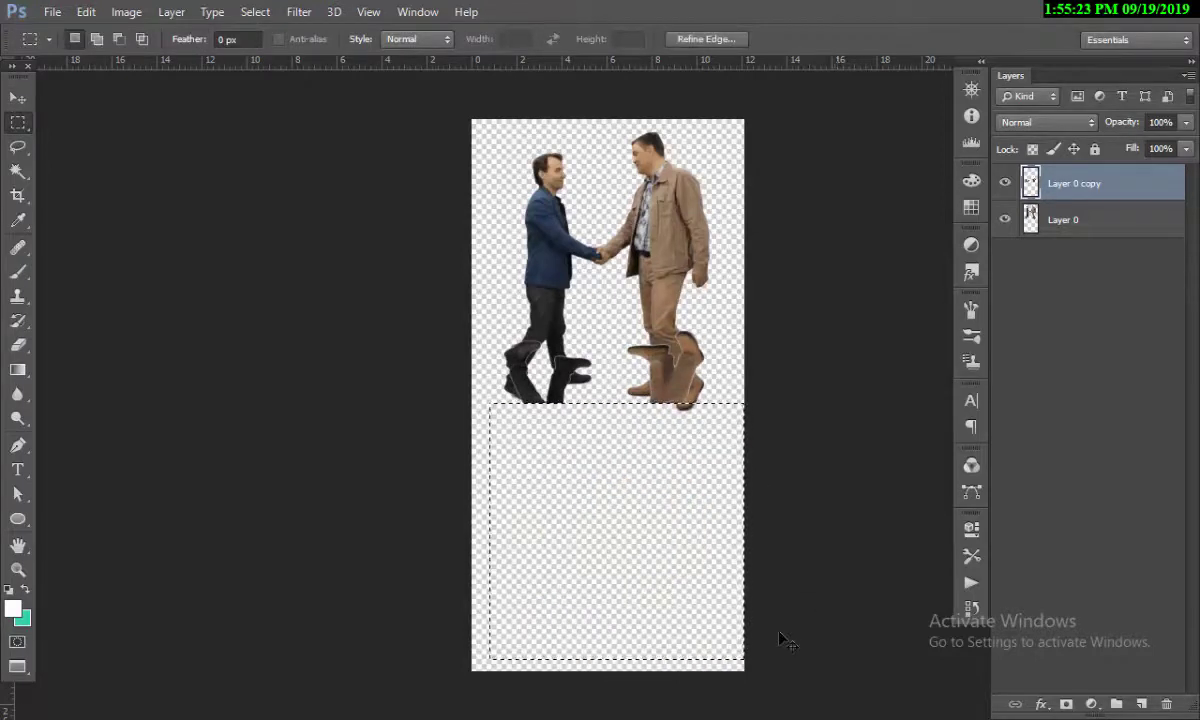
key(ctrl+d)
drag(641, 395, 641, 505)
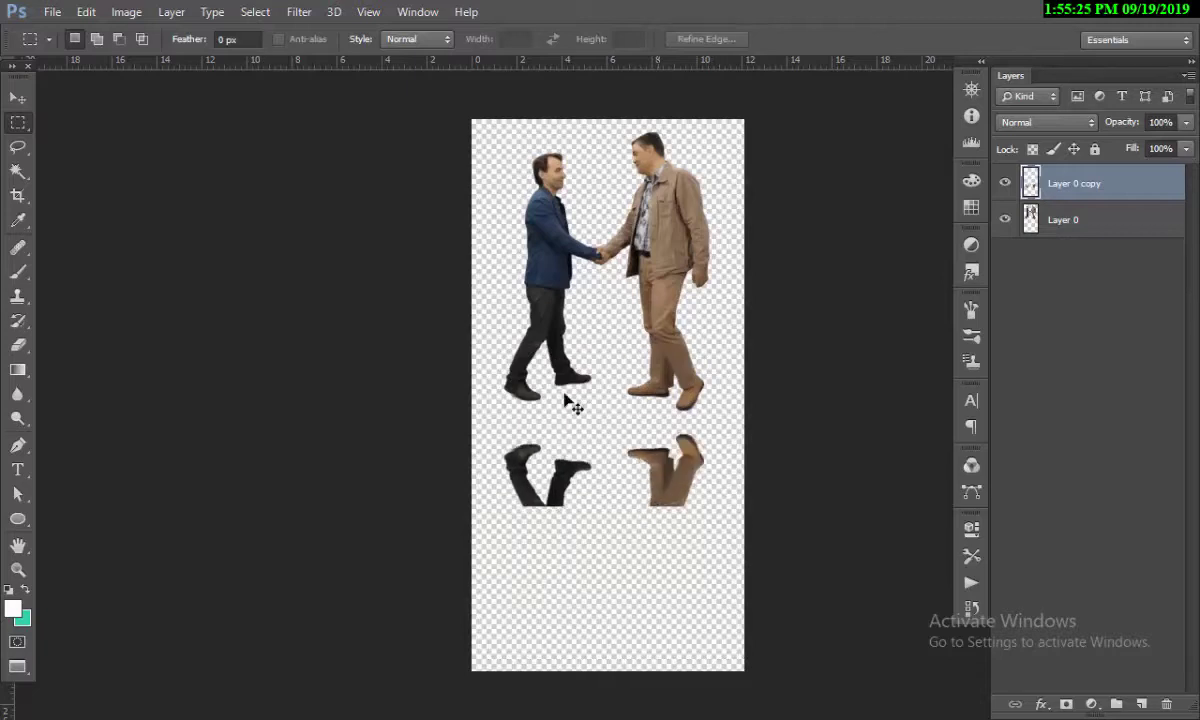
scroll(710, 490, up, 3)
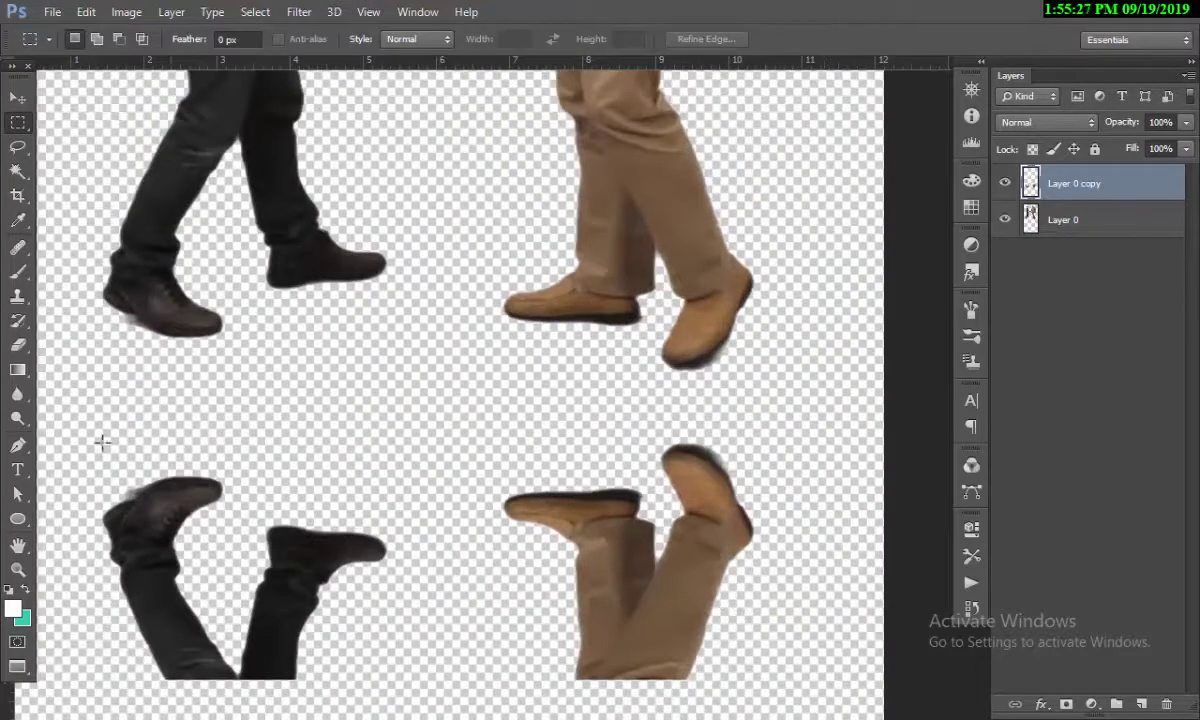
Pen-outline the reflected black leg, put it on a new layer, and move it beside the other reflection.
key(p)
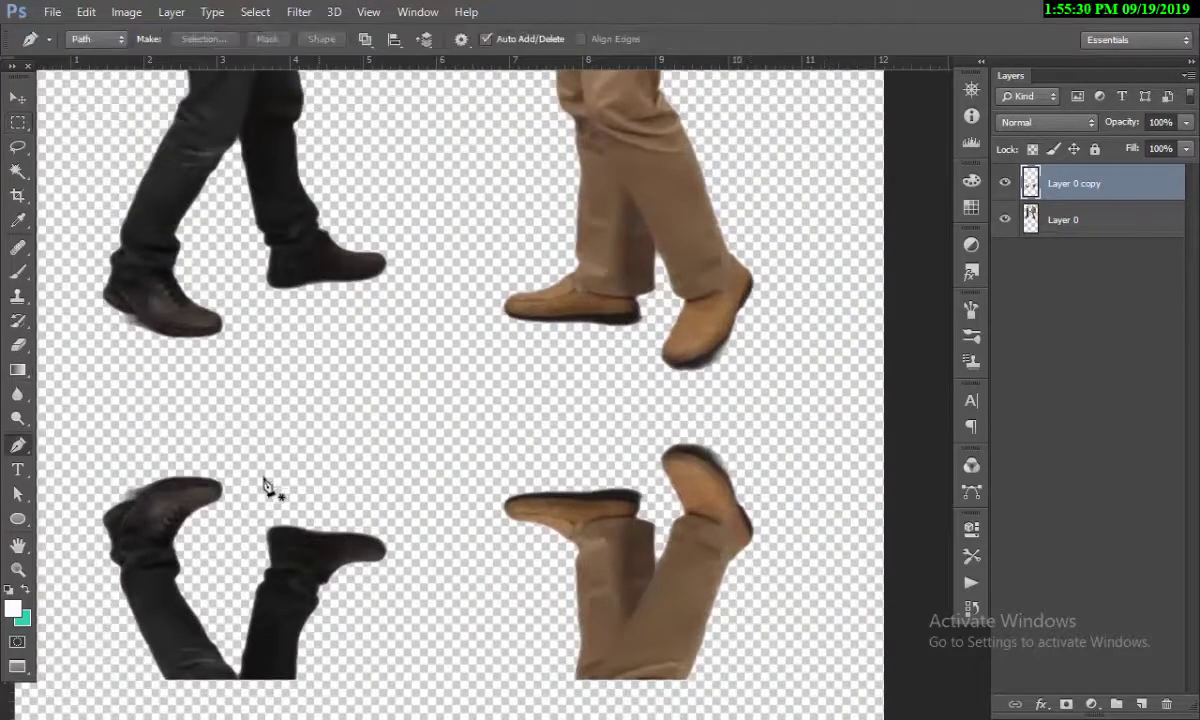
drag(258, 492, 225, 590)
drag(233, 663, 238, 700)
drag(350, 690, 362, 648)
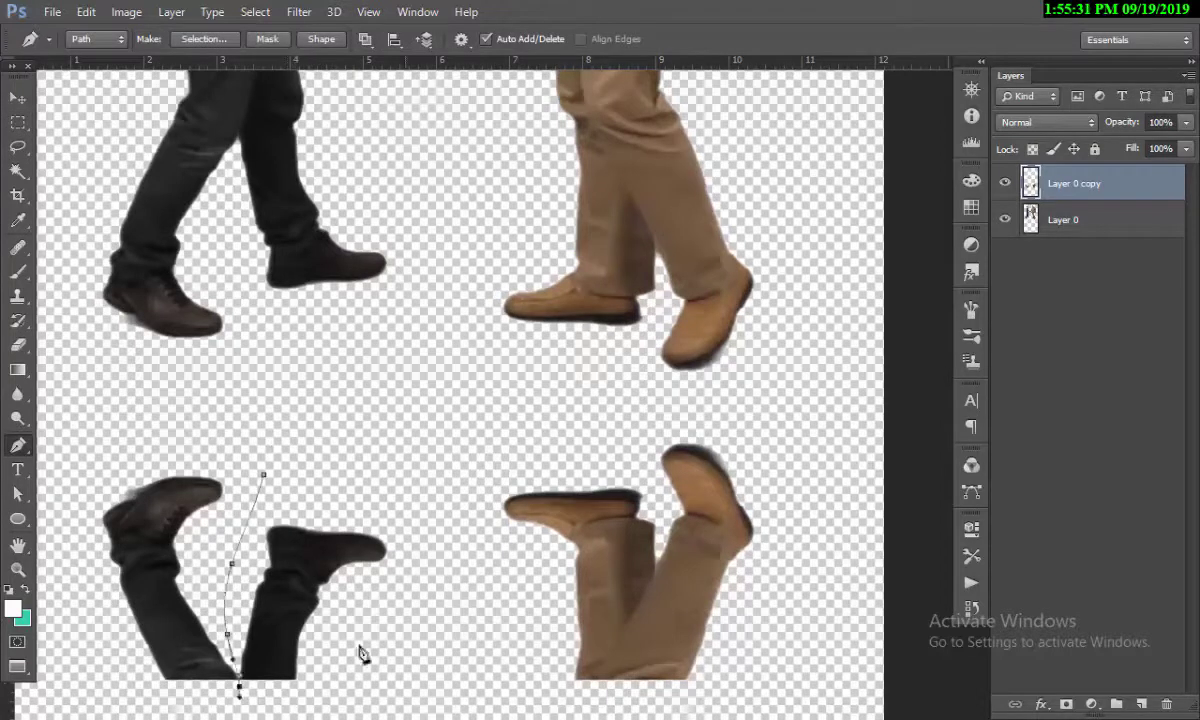
drag(406, 600, 442, 549)
click(283, 477)
key(ctrl+Return)
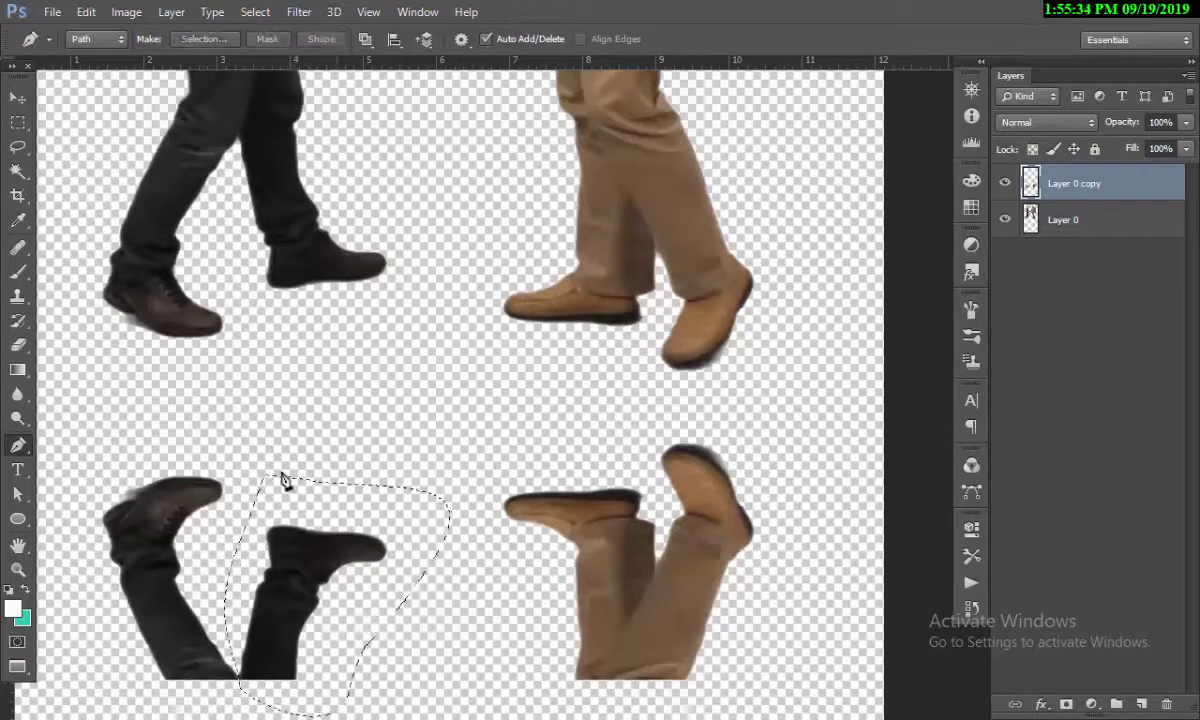
key(Delete)
key(ctrl+v)
key(v)
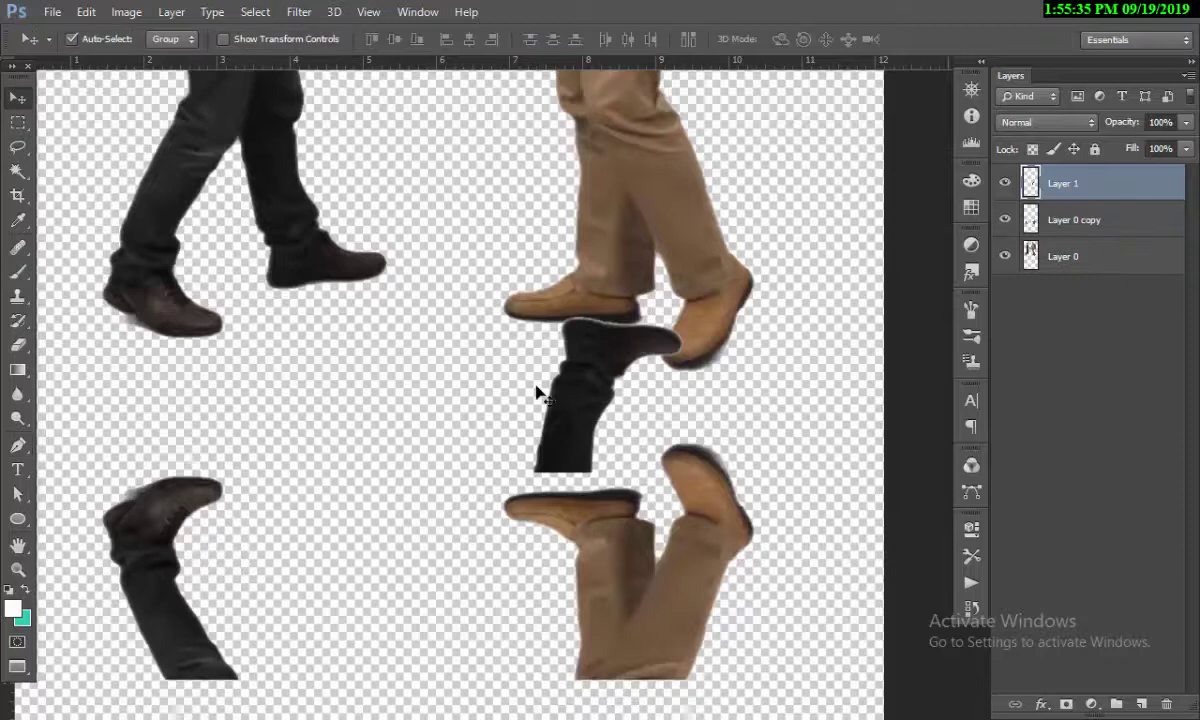
drag(536, 398, 415, 622)
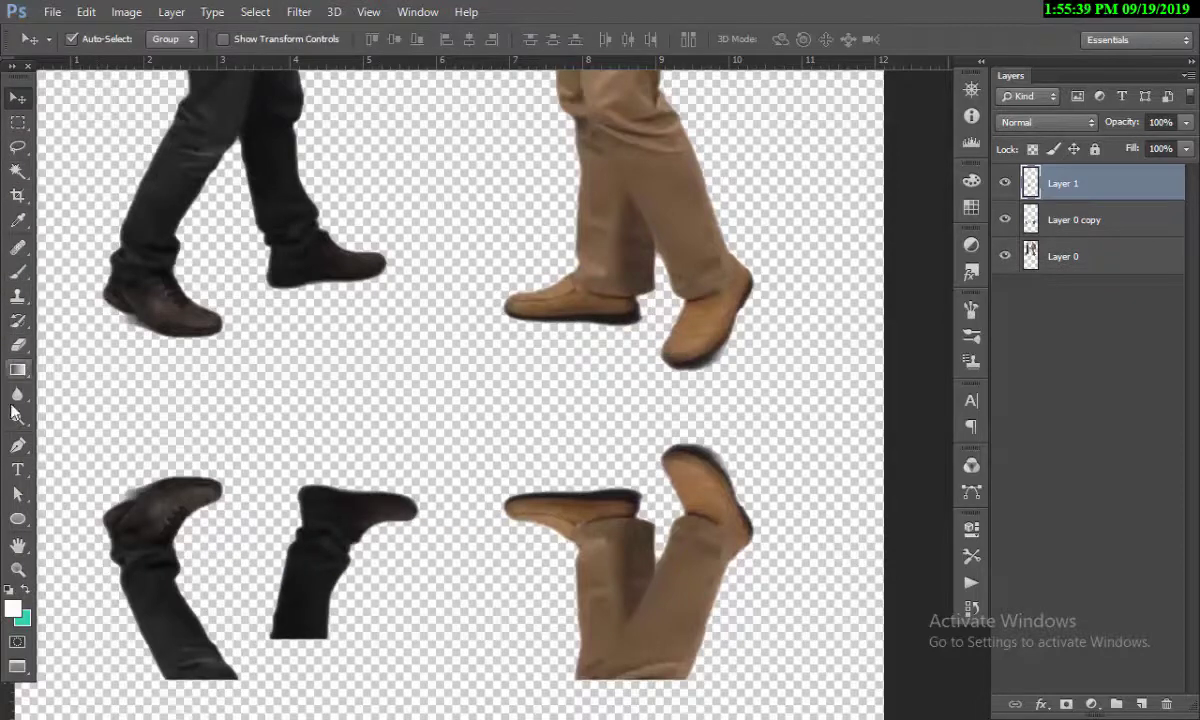
Outline the reflected tan right leg with the Pen tool and turn it into a selection.
click(18, 445)
click(659, 518)
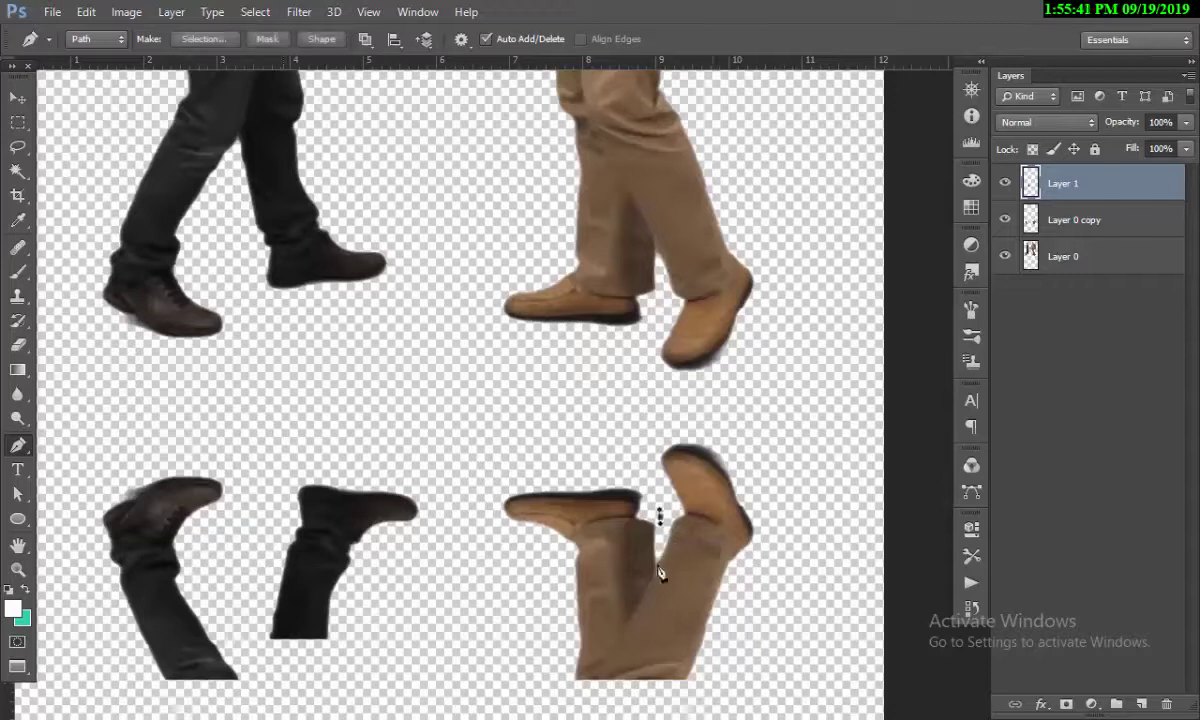
click(658, 554)
drag(624, 650, 612, 682)
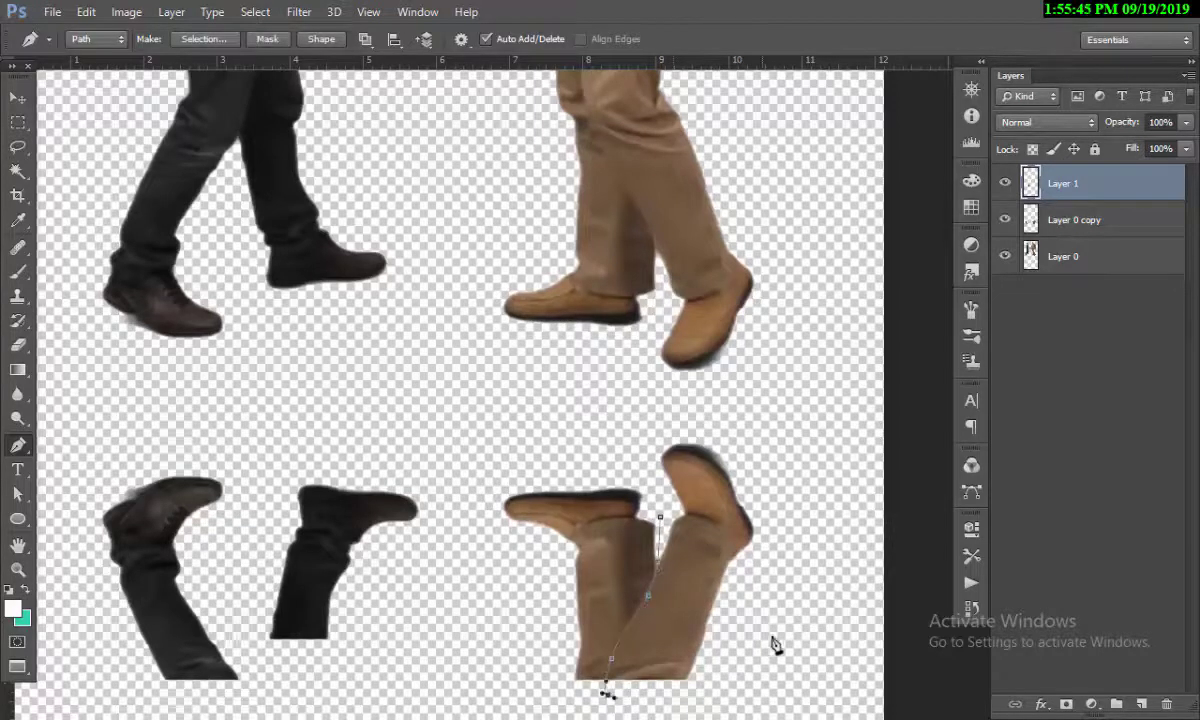
click(707, 701)
click(771, 636)
click(792, 514)
drag(705, 437, 690, 434)
click(657, 423)
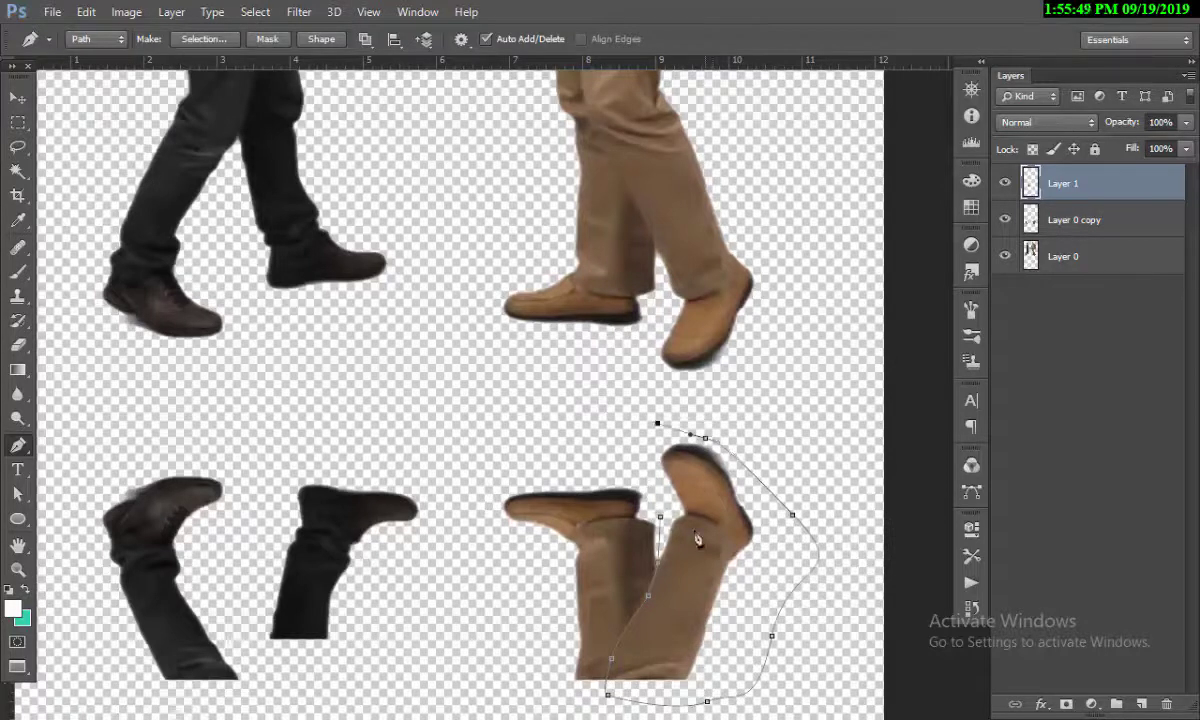
click(660, 516)
key(ctrl+Return)
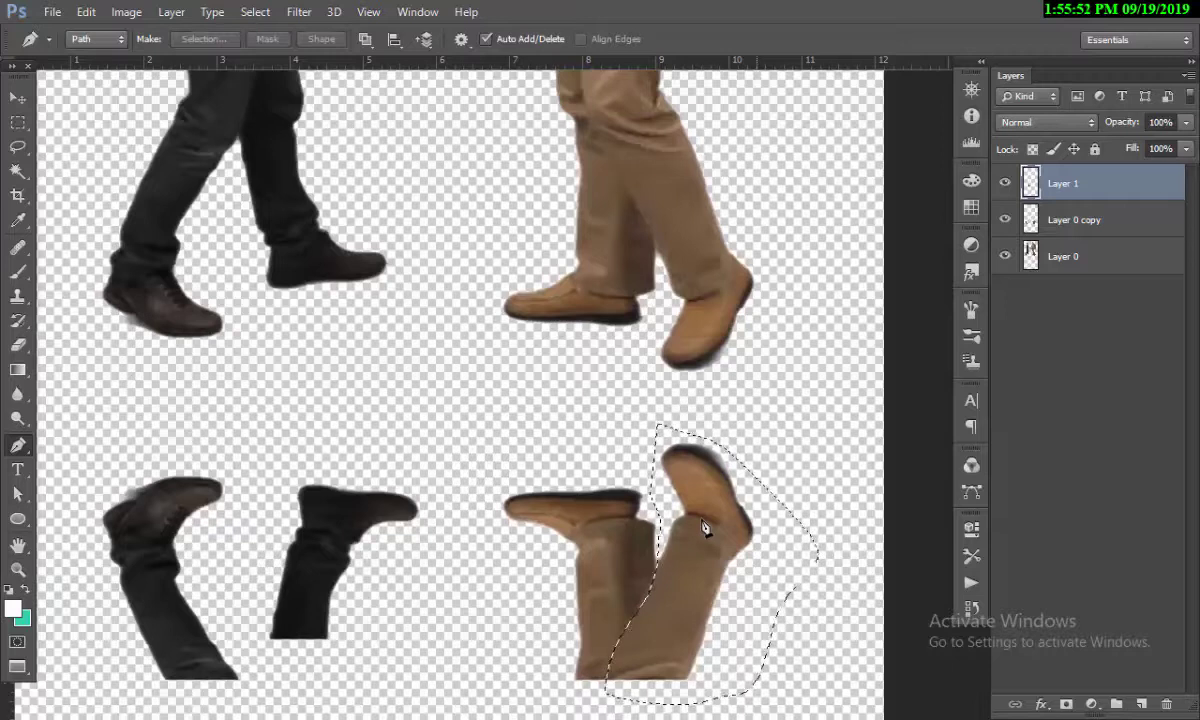
key(ctrl+c)
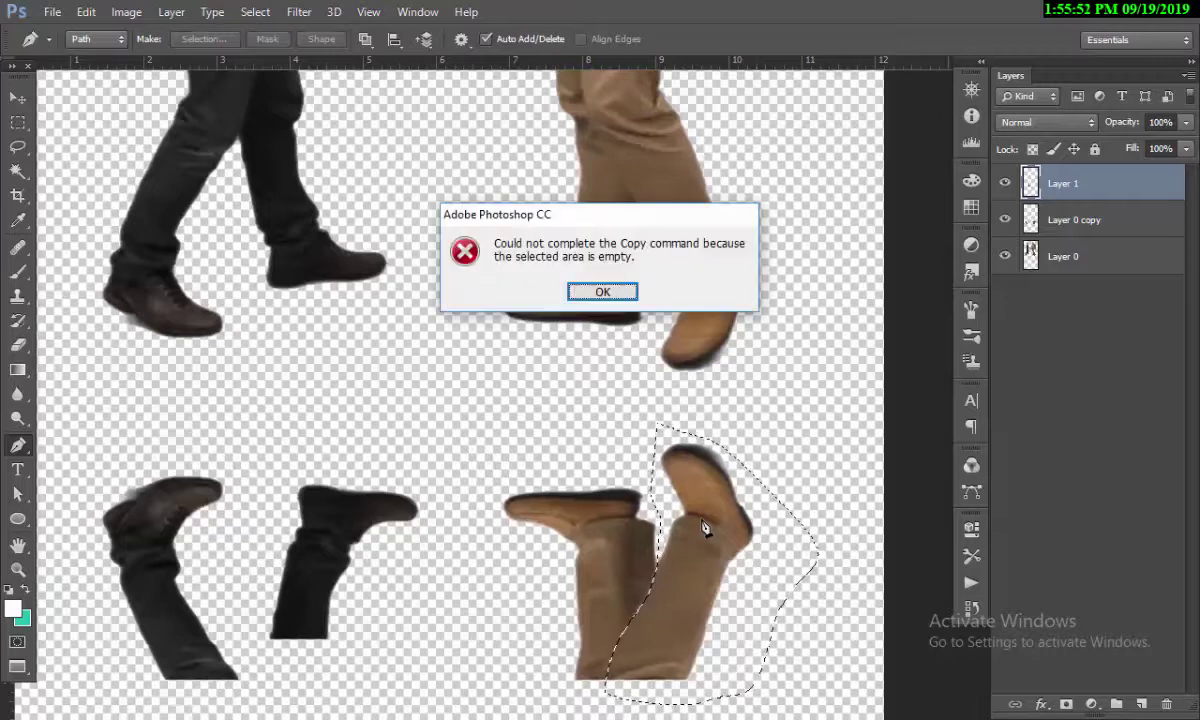
click(602, 291)
Paste a copy of the tan leg onto a new layer and move it beside the reflection.
click(1015, 221)
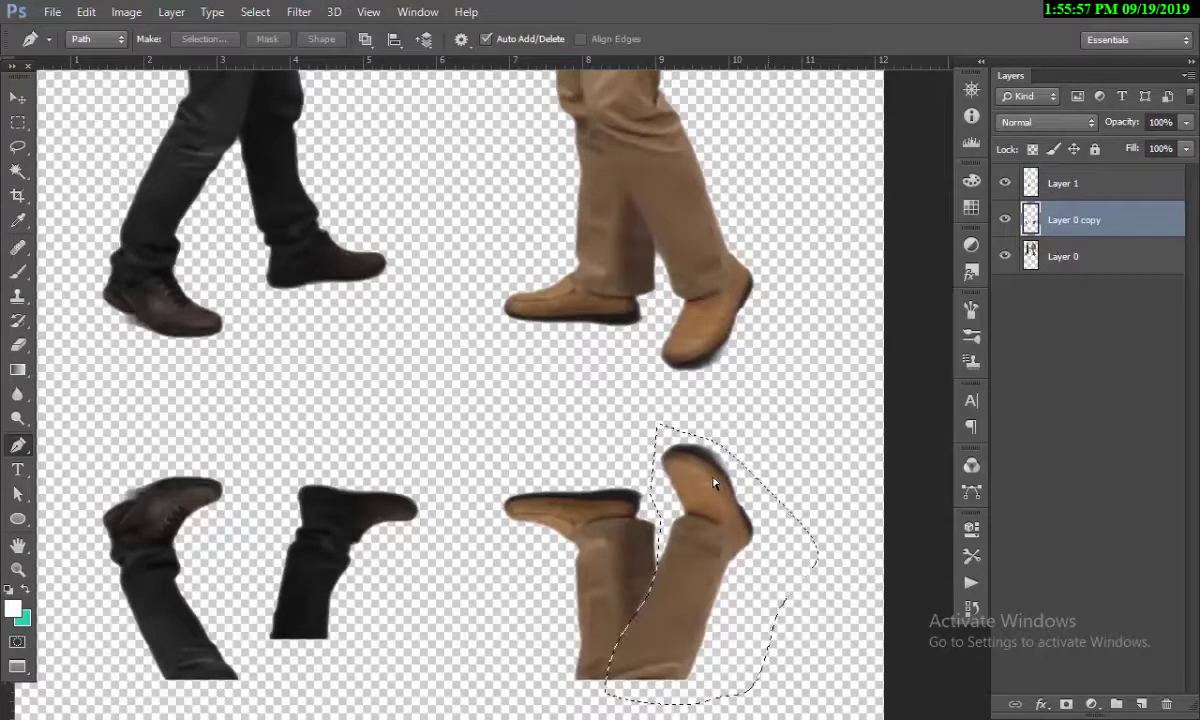
key(Delete)
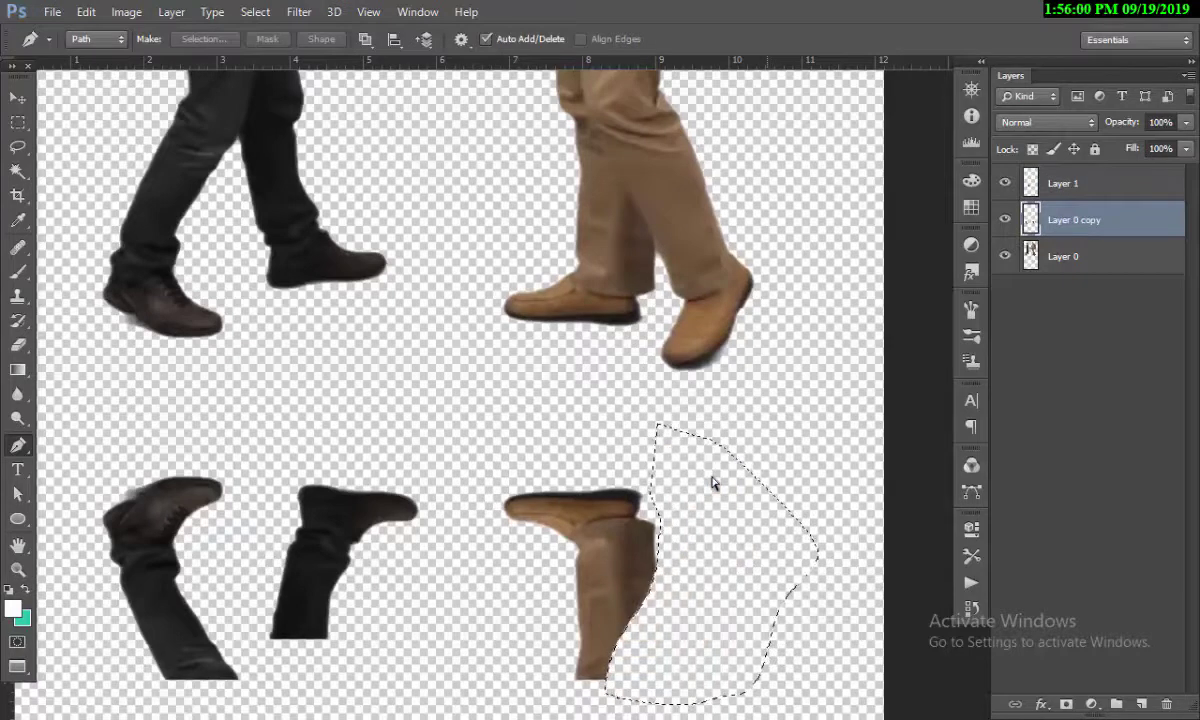
key(ctrl+z)
key(ctrl+d)
key(ctrl+v)
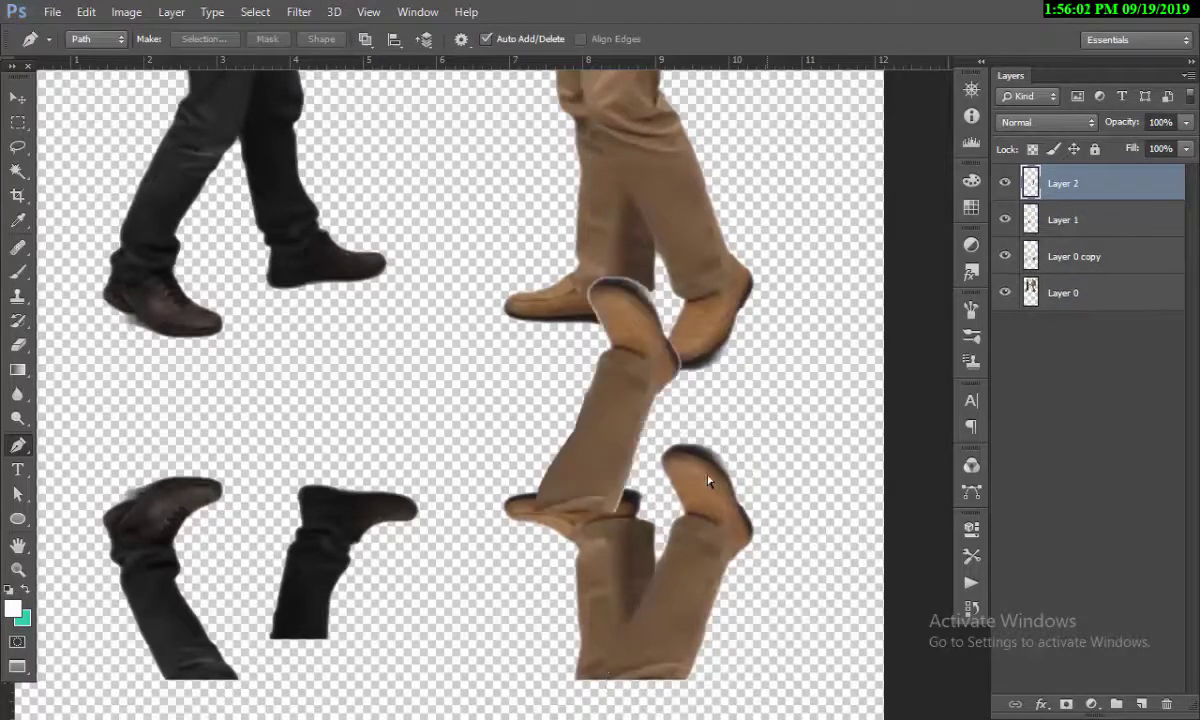
key(v)
drag(600, 460, 765, 622)
Outline the original tan leg and delete it from the reflection layer.
key(p)
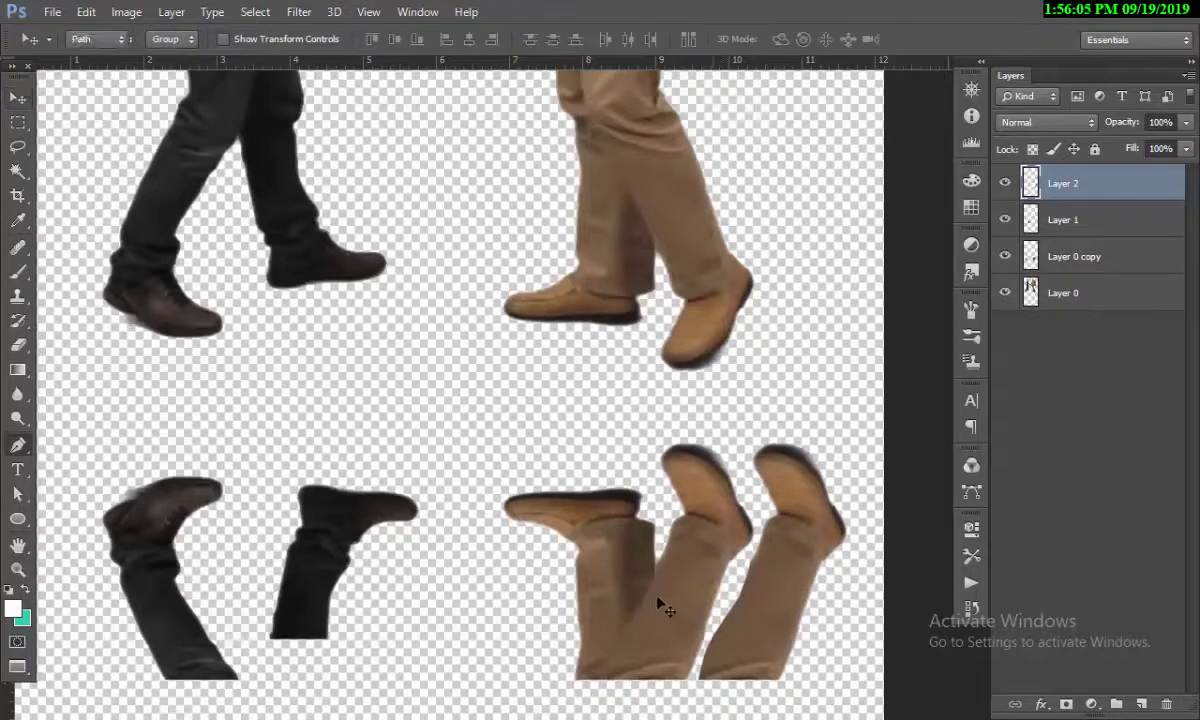
click(656, 568)
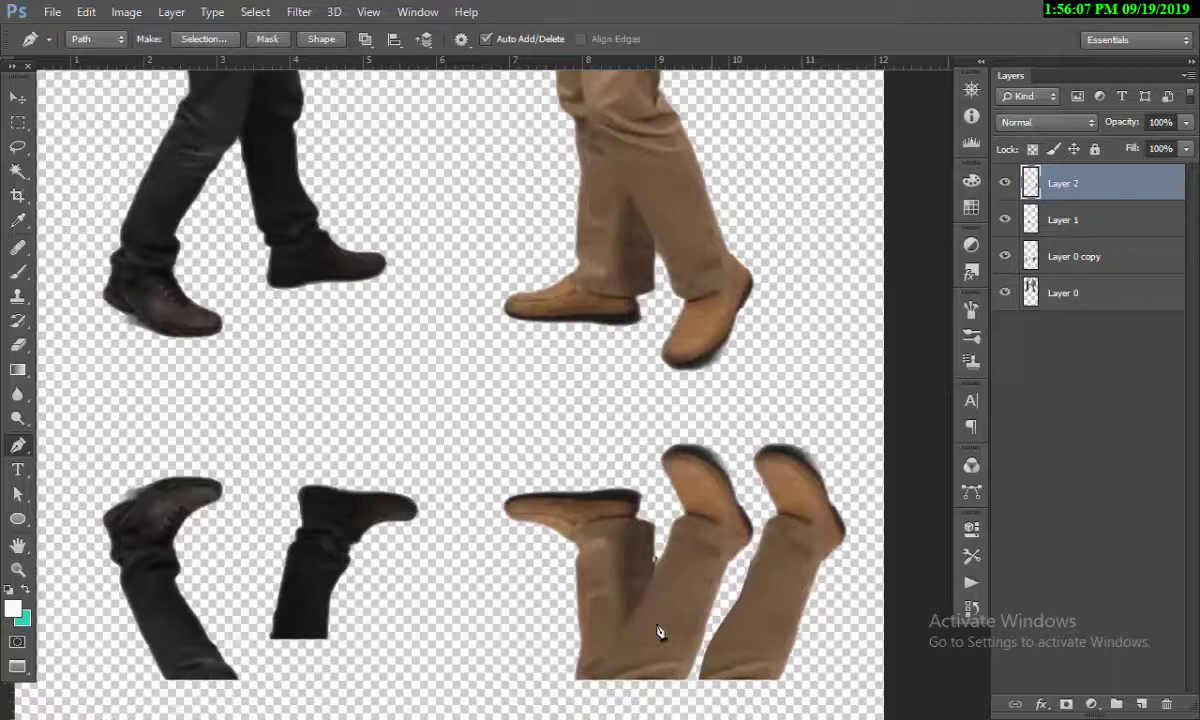
click(794, 537)
drag(720, 370, 645, 445)
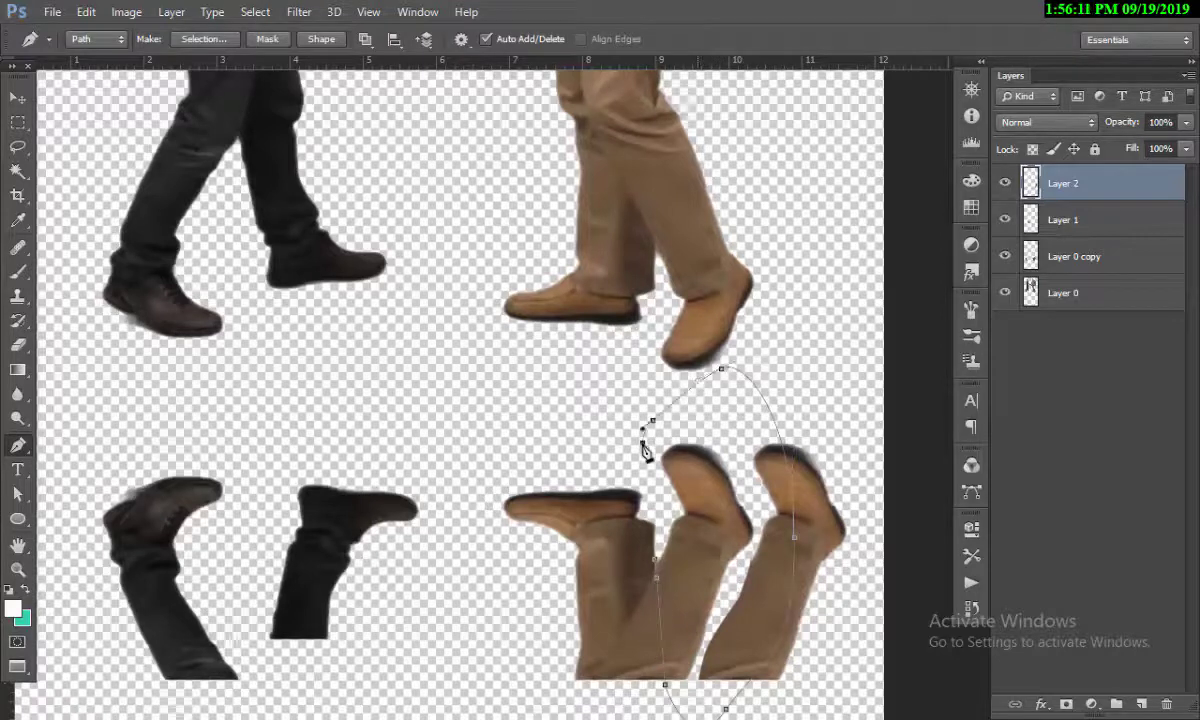
key(ctrl+Return)
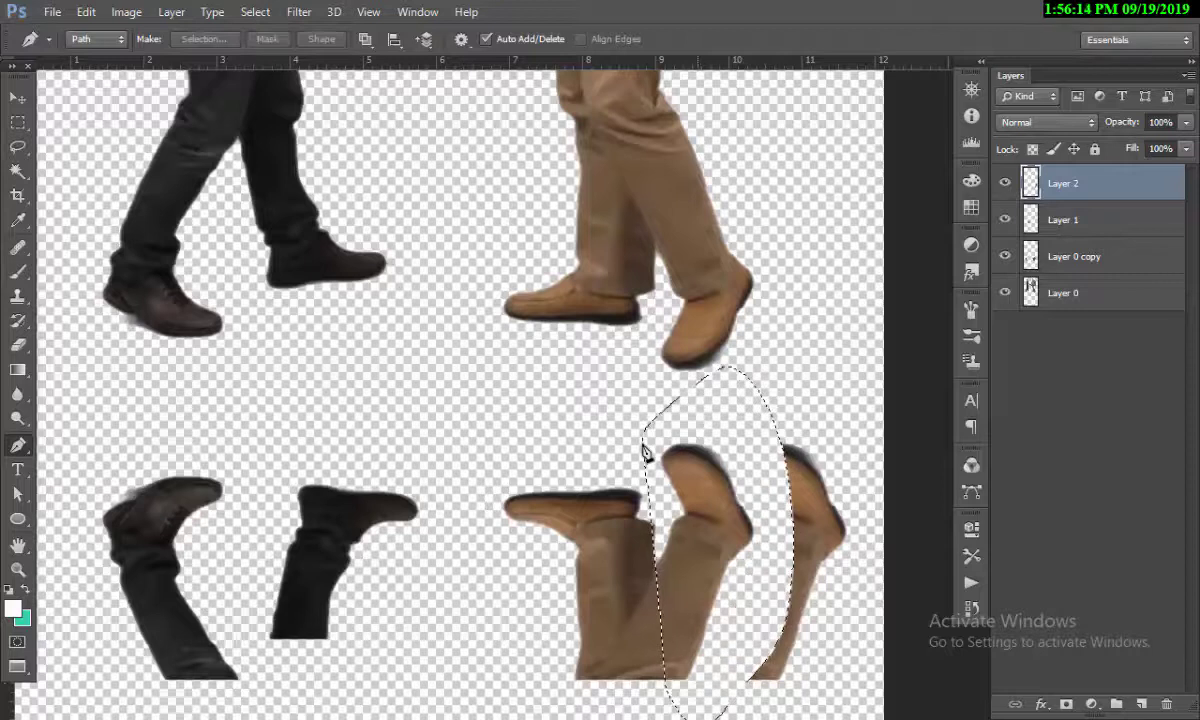
key(v)
click(628, 578)
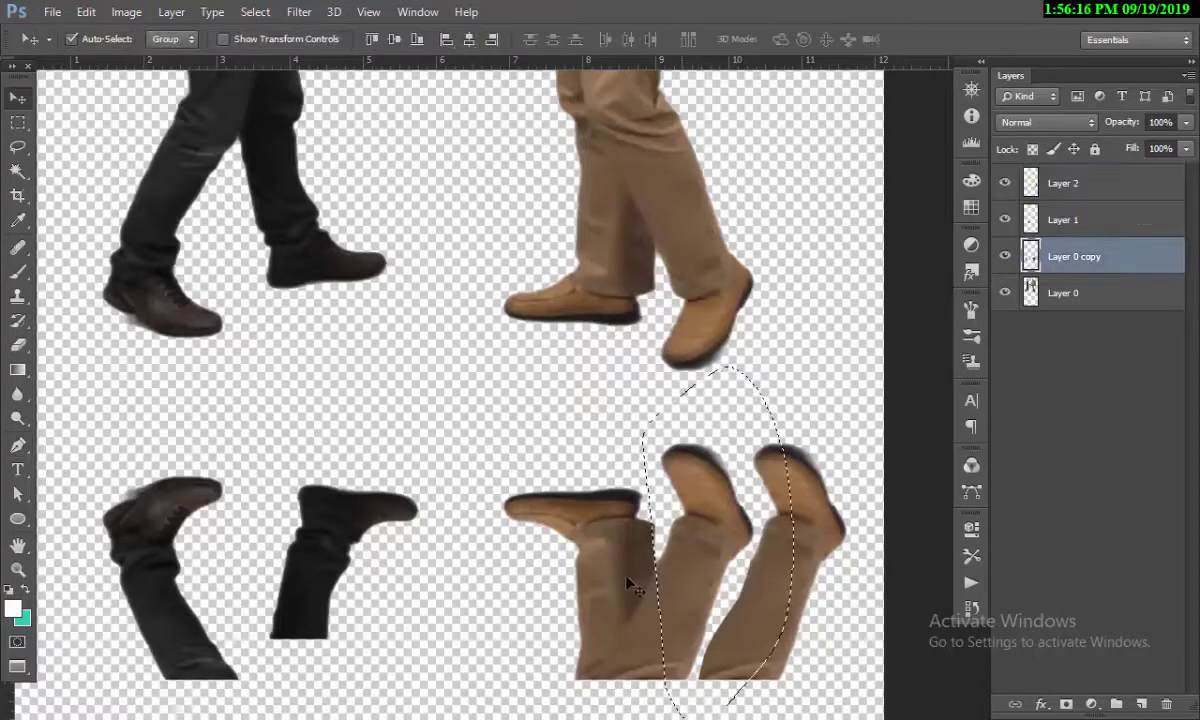
key(Delete)
key(ctrl+d)
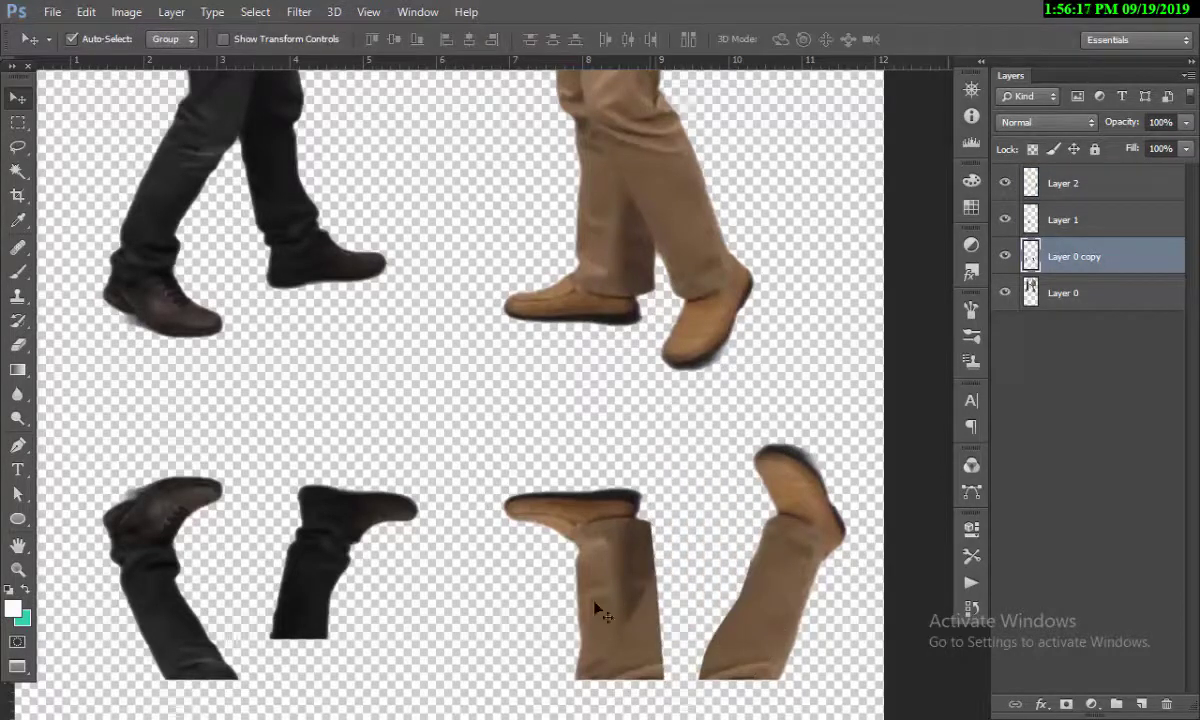
drag(595, 605, 587, 479)
key(ctrl+z)
click(18, 122)
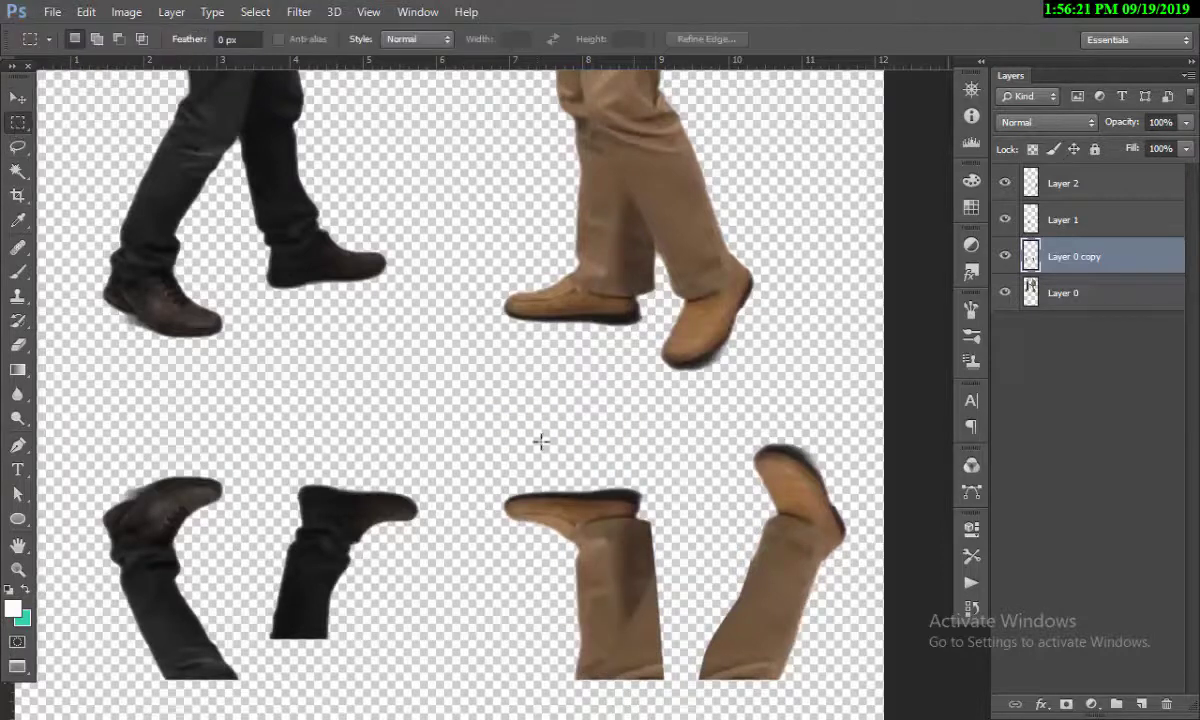
Cut the boxed tan leg onto its own layer and shift the leg reflections into rough position.
drag(482, 397, 727, 658)
key(ctrl+x)
key(ctrl+v)
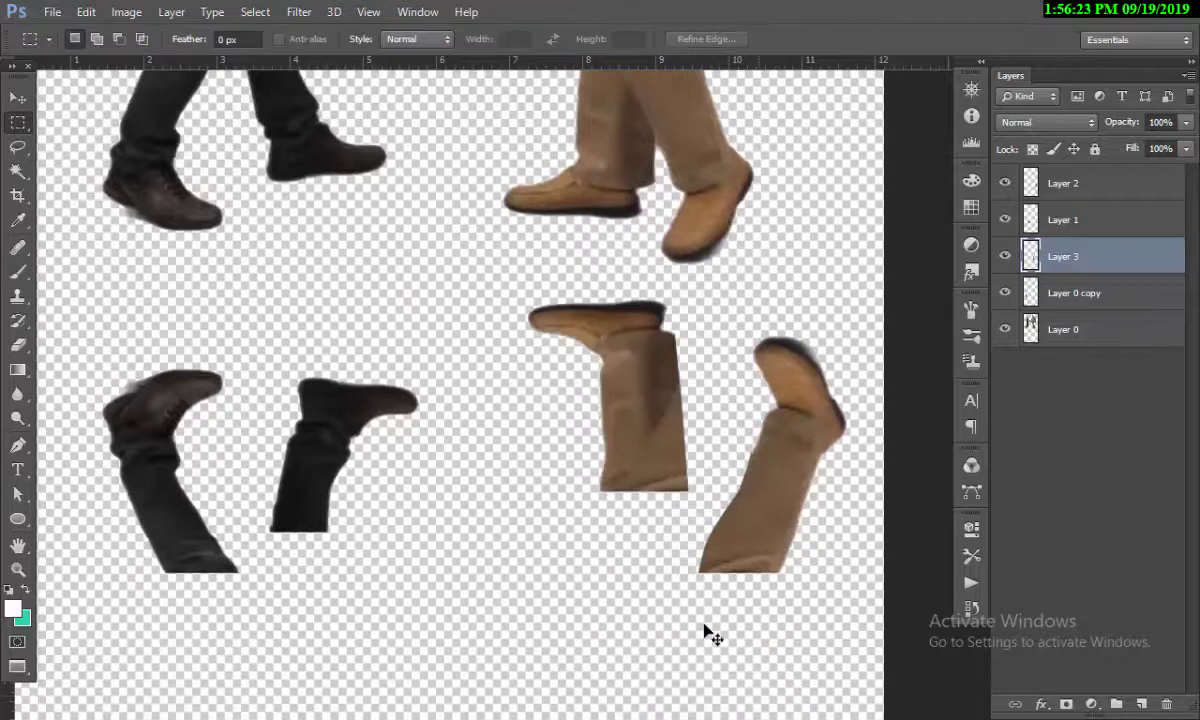
key(v)
drag(646, 415, 550, 445)
drag(706, 517, 706, 436)
drag(535, 450, 641, 450)
drag(315, 450, 370, 441)
drag(152, 483, 151, 434)
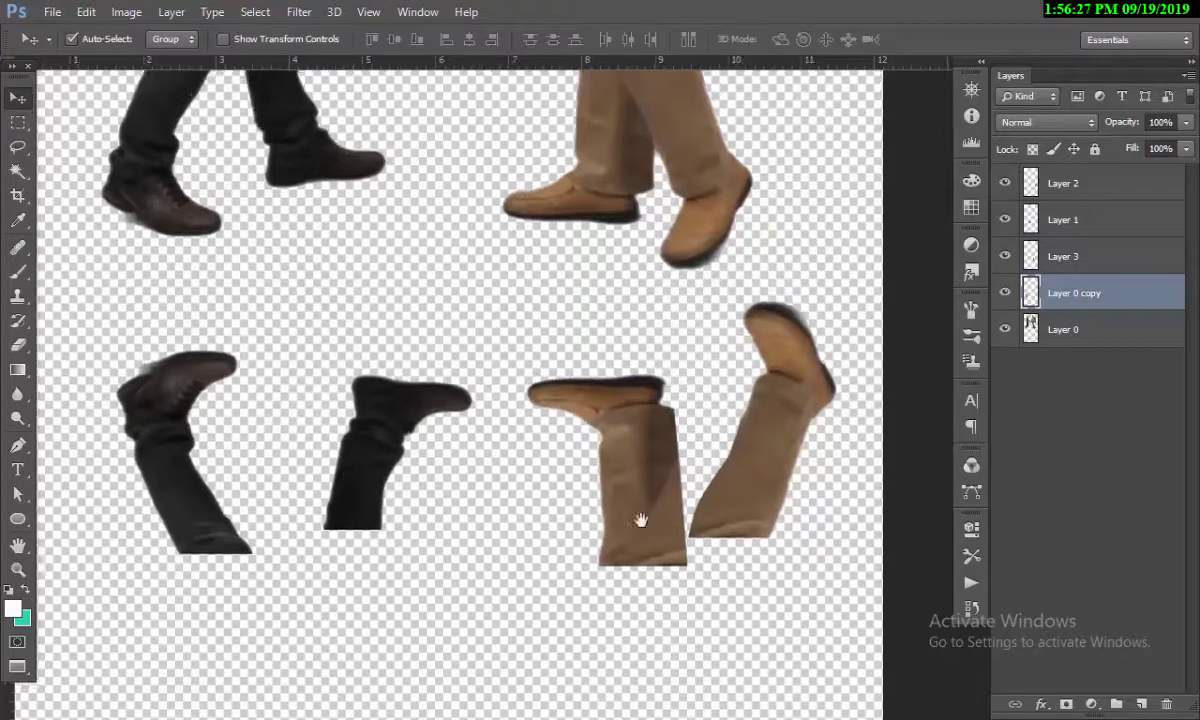
drag(428, 407, 468, 597)
drag(201, 636, 188, 523)
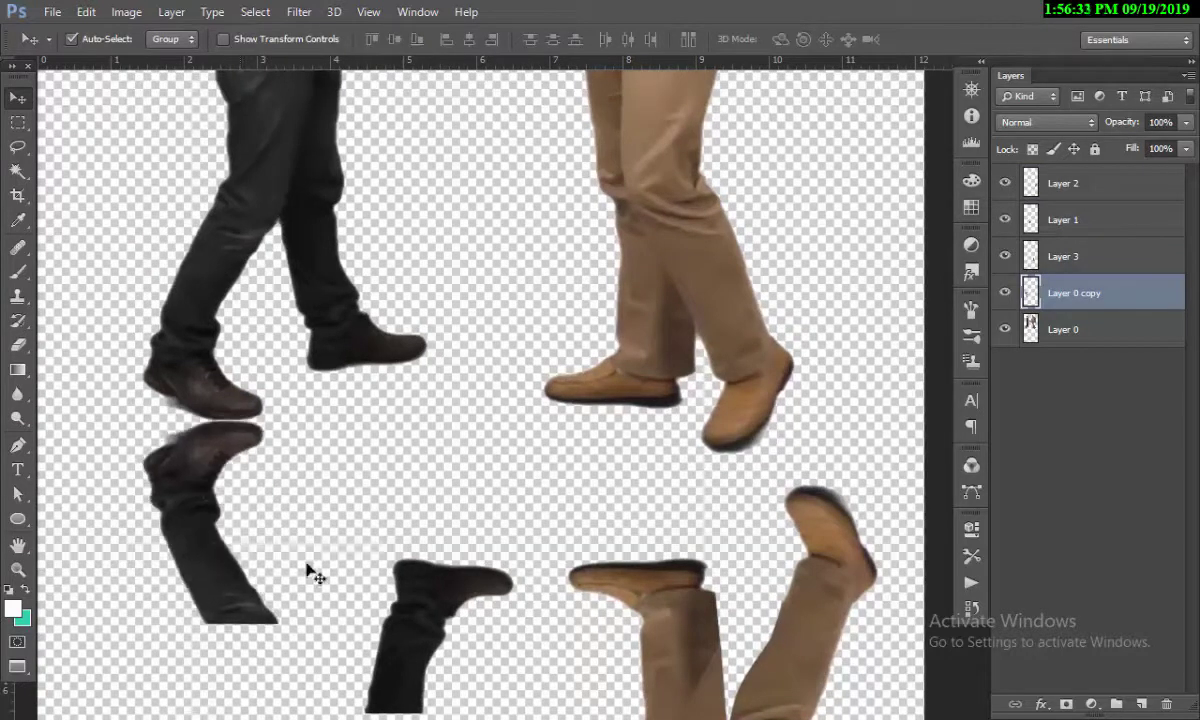
Move the standing figures above all reflections, then skew and fit the black reflection under its shoe.
click(309, 155)
drag(1071, 294, 1071, 183)
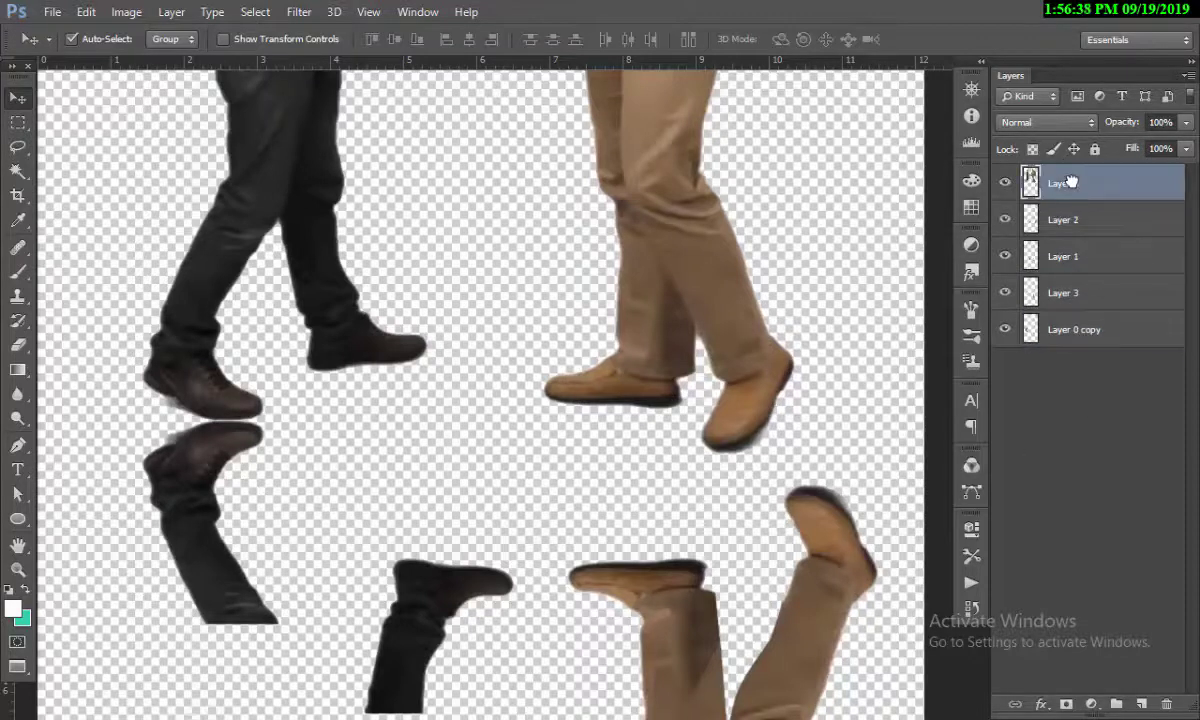
click(186, 490)
drag(415, 621, 331, 439)
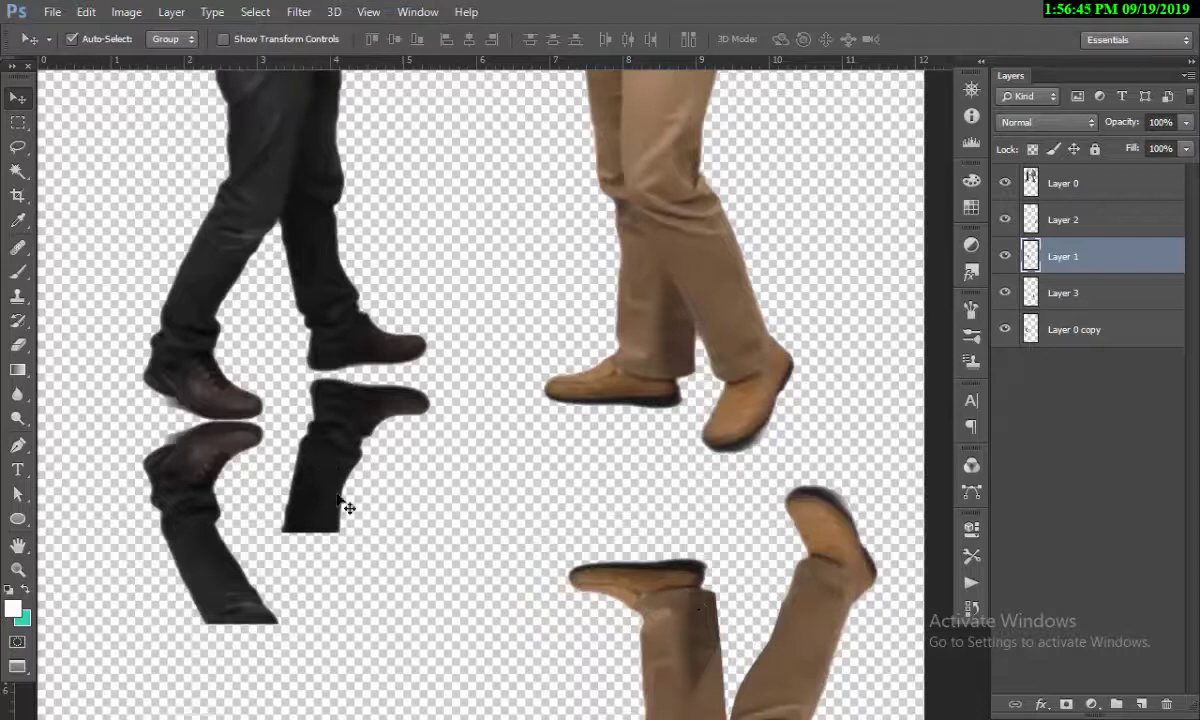
key(ctrl+t)
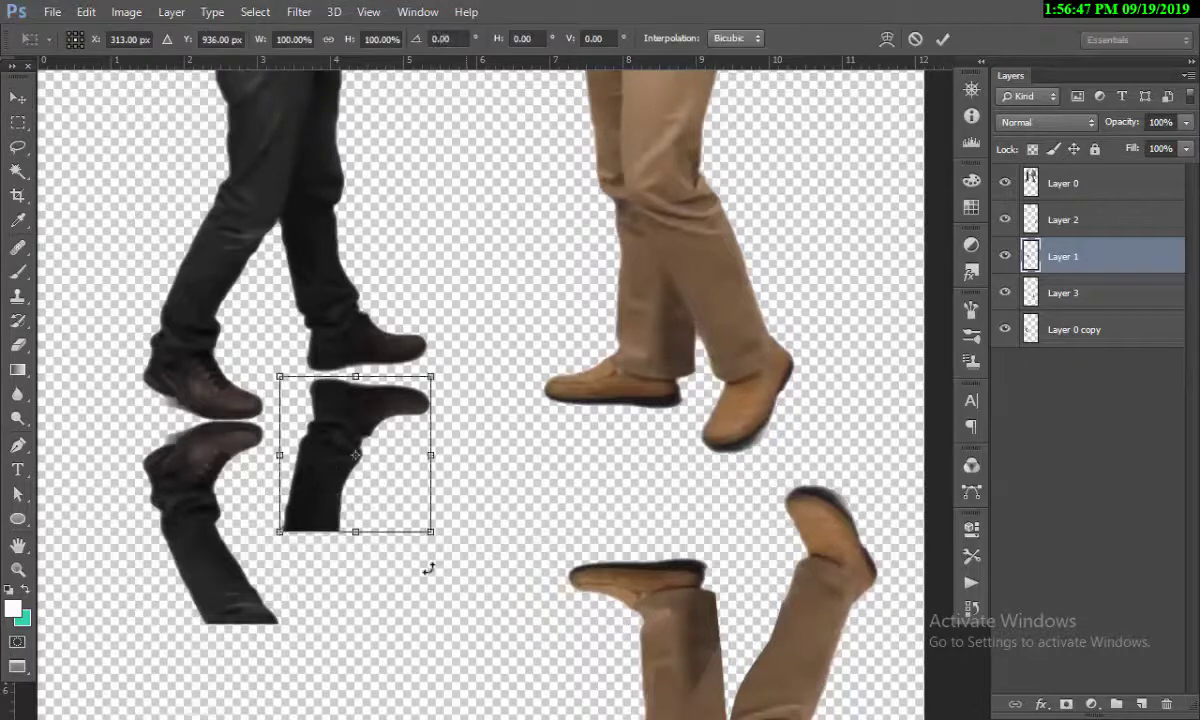
mouse_move(428, 532)
mouse_down()
mouse_move(436, 522)
mouse_move(420, 526)
mouse_up()
key(Return)
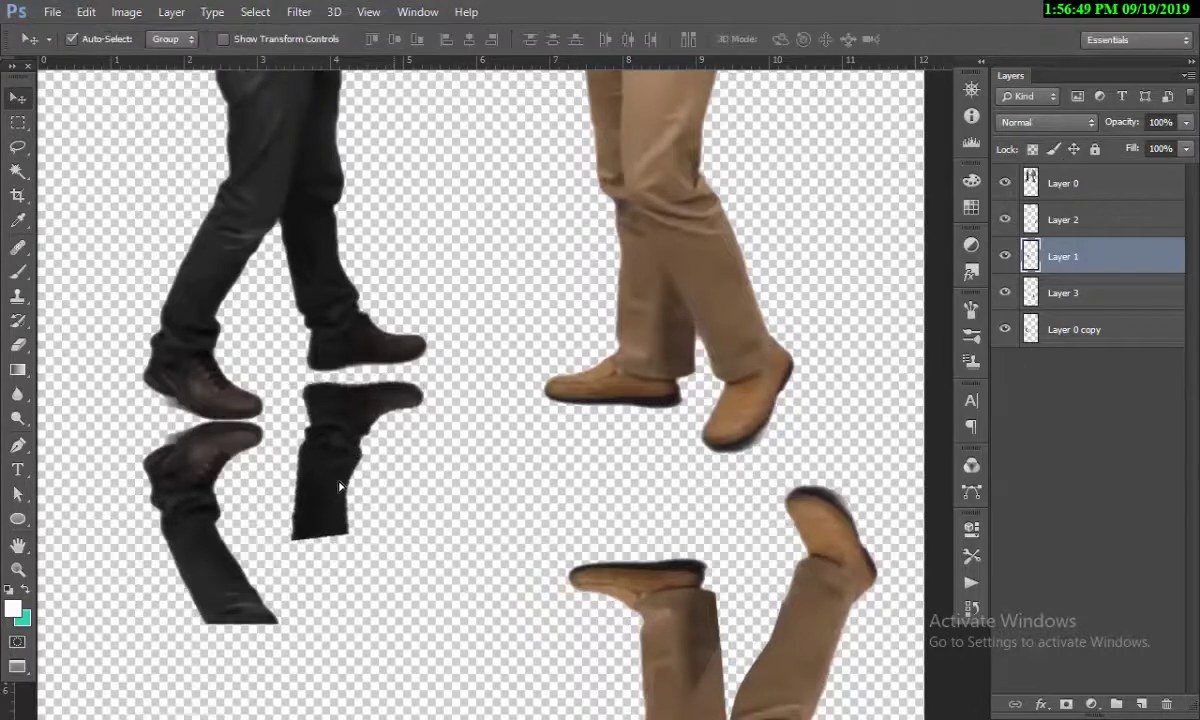
drag(333, 464, 340, 457)
Place the tan reflections under their shoes, rotating the lower-right boot reflection slightly counter-clockwise.
drag(647, 608, 656, 485)
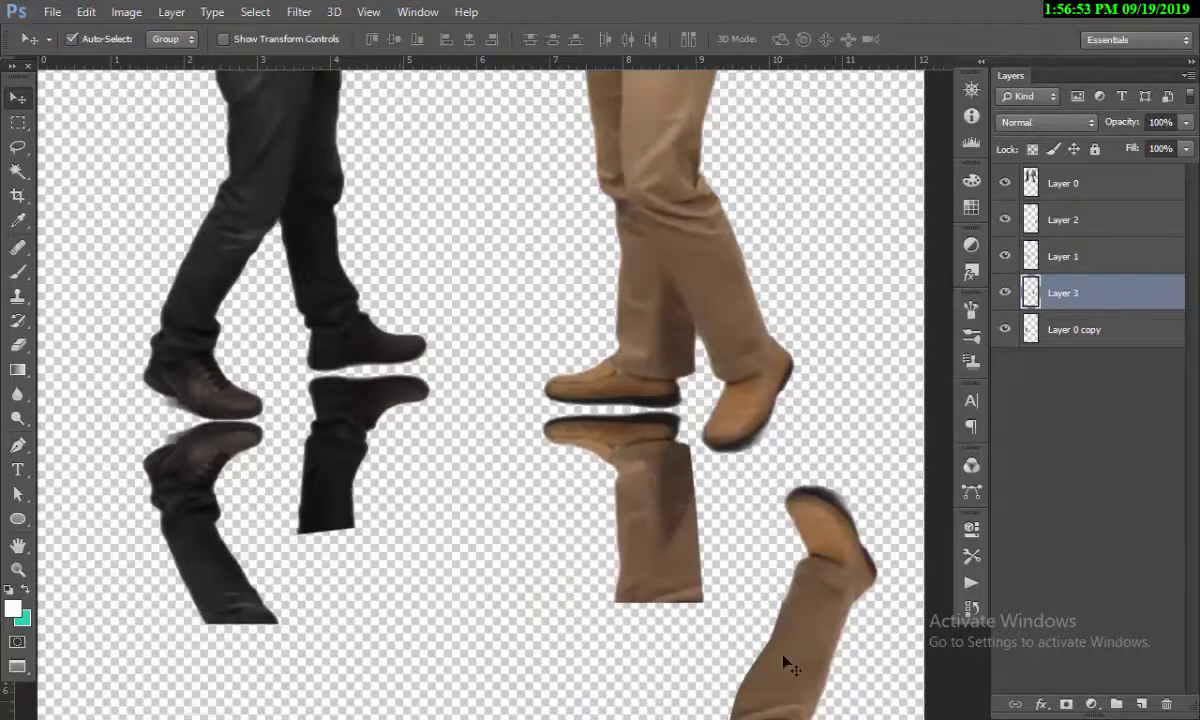
drag(782, 662, 728, 628)
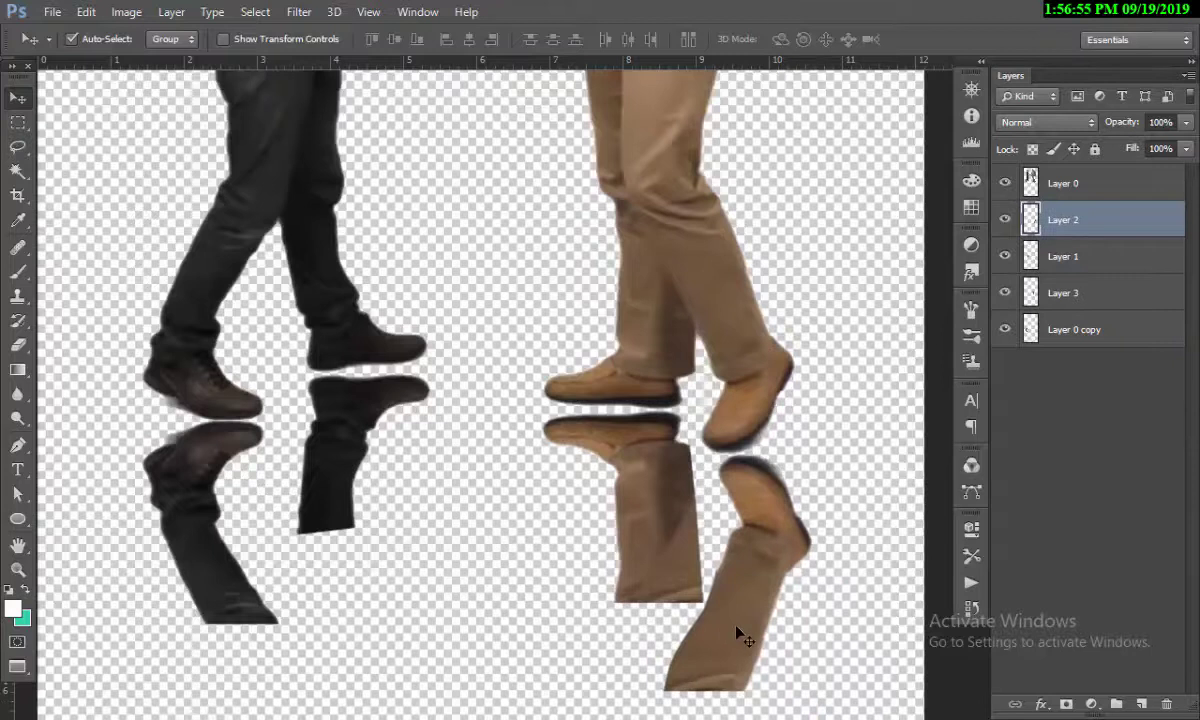
key(ctrl+t)
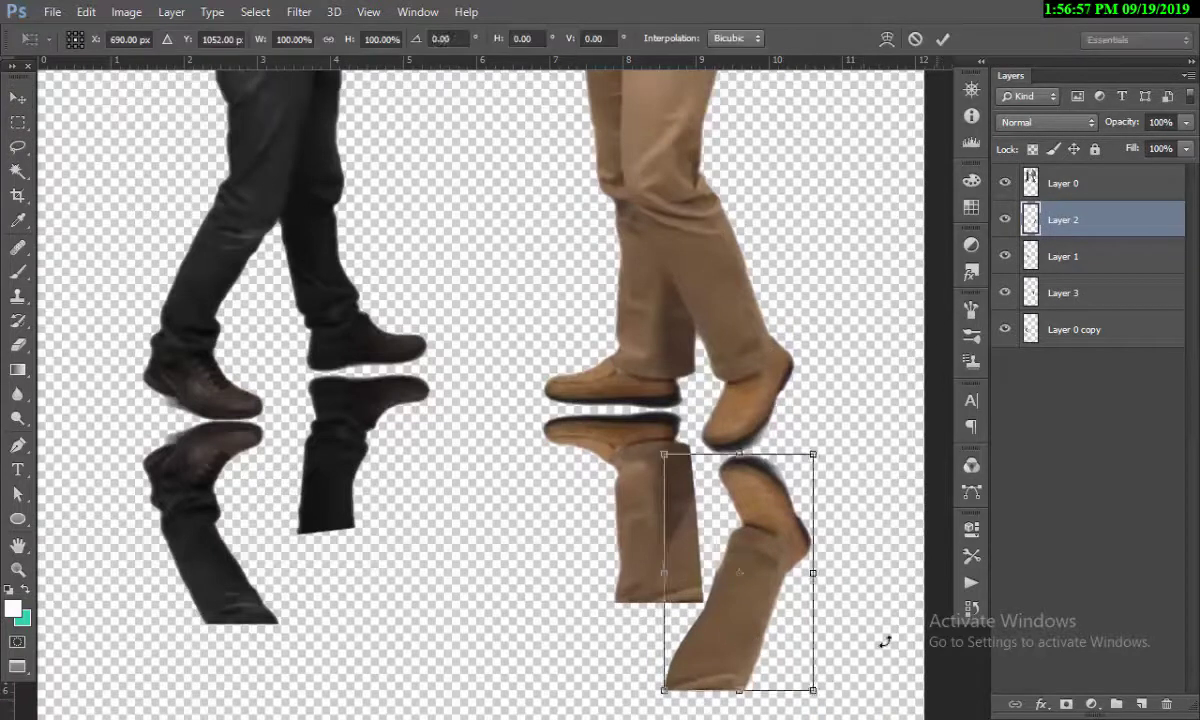
drag(830, 600, 838, 592)
key(Return)
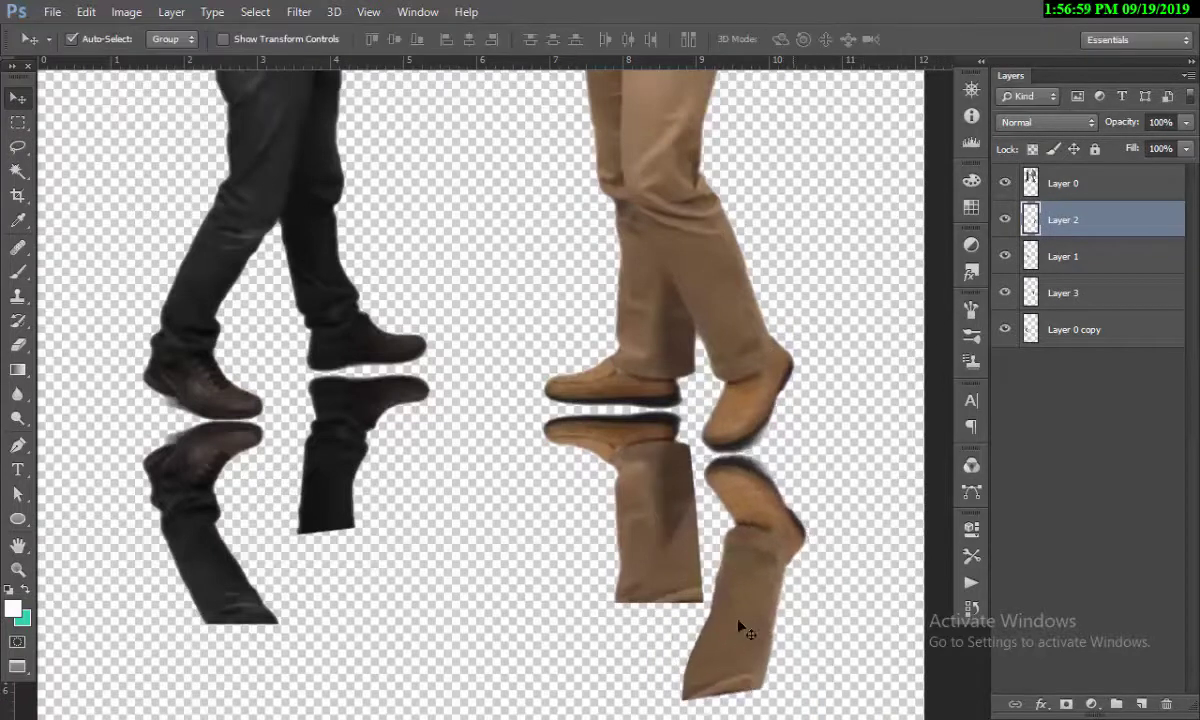
mouse_move(742, 628)
mouse_down()
mouse_move(729, 621)
mouse_move(733, 641)
mouse_up()
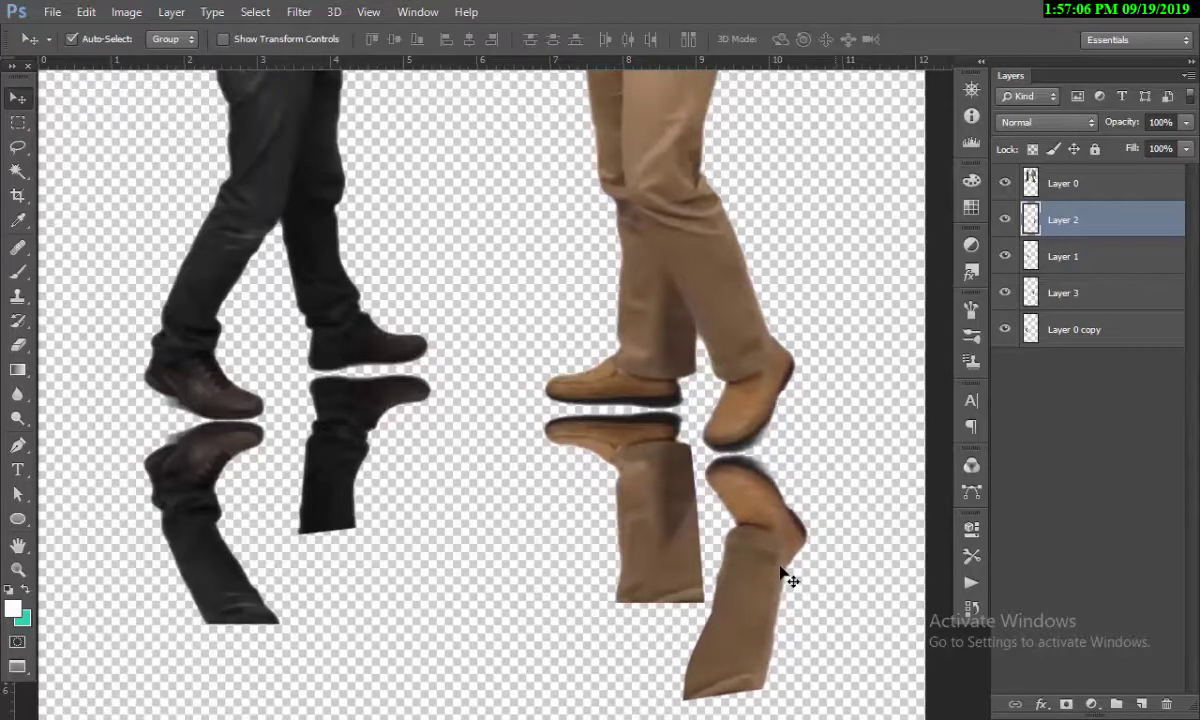
key(ctrl+minus)
drag(453, 477, 262, 505)
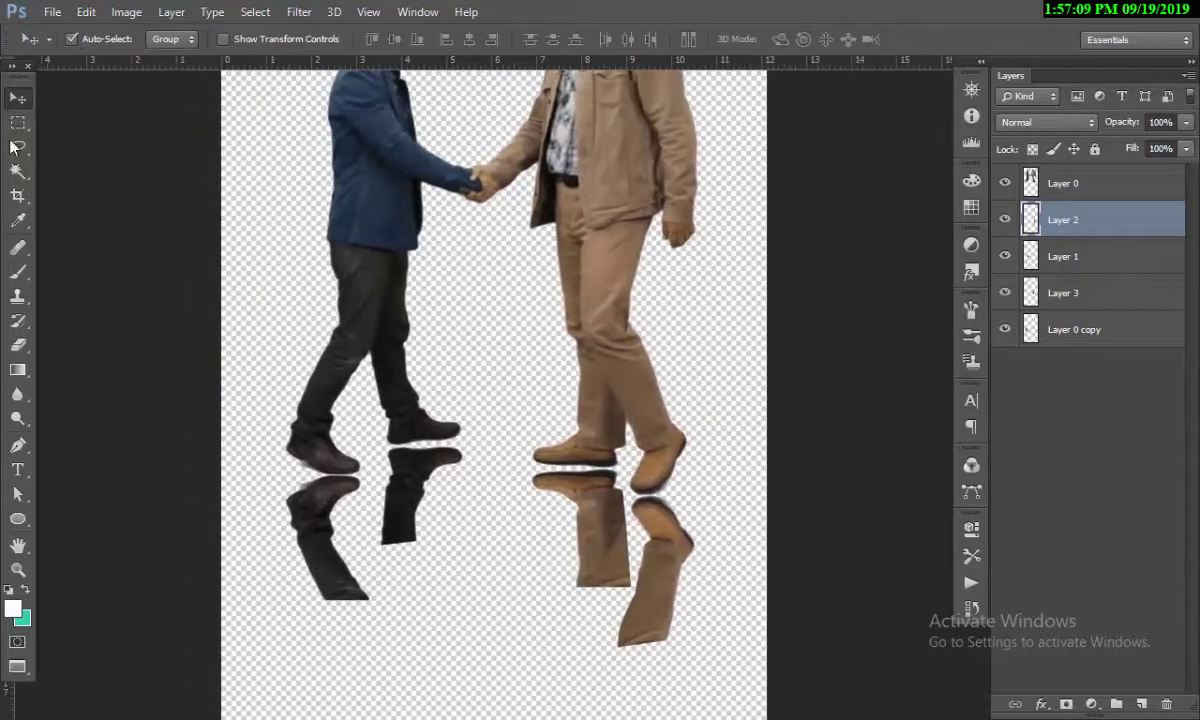
click(18, 122)
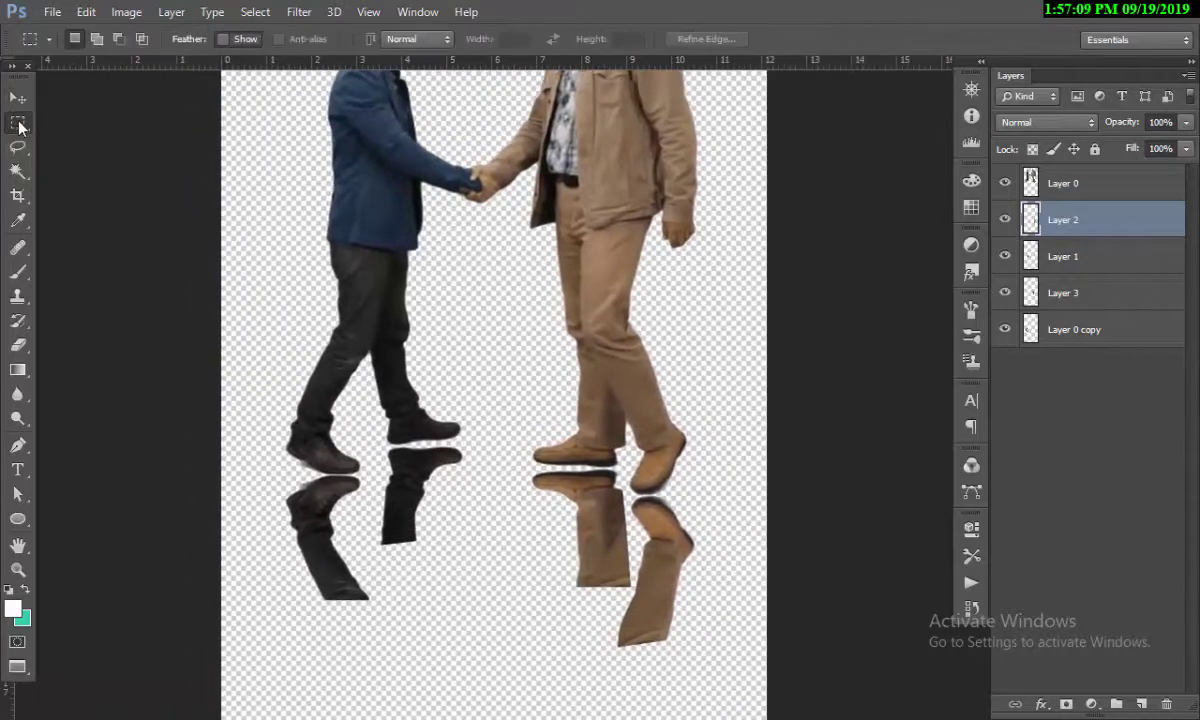
Select the area below the left reflections and feather the selection by 50 pixels.
drag(434, 697, 180, 545)
drag(528, 693, 180, 542)
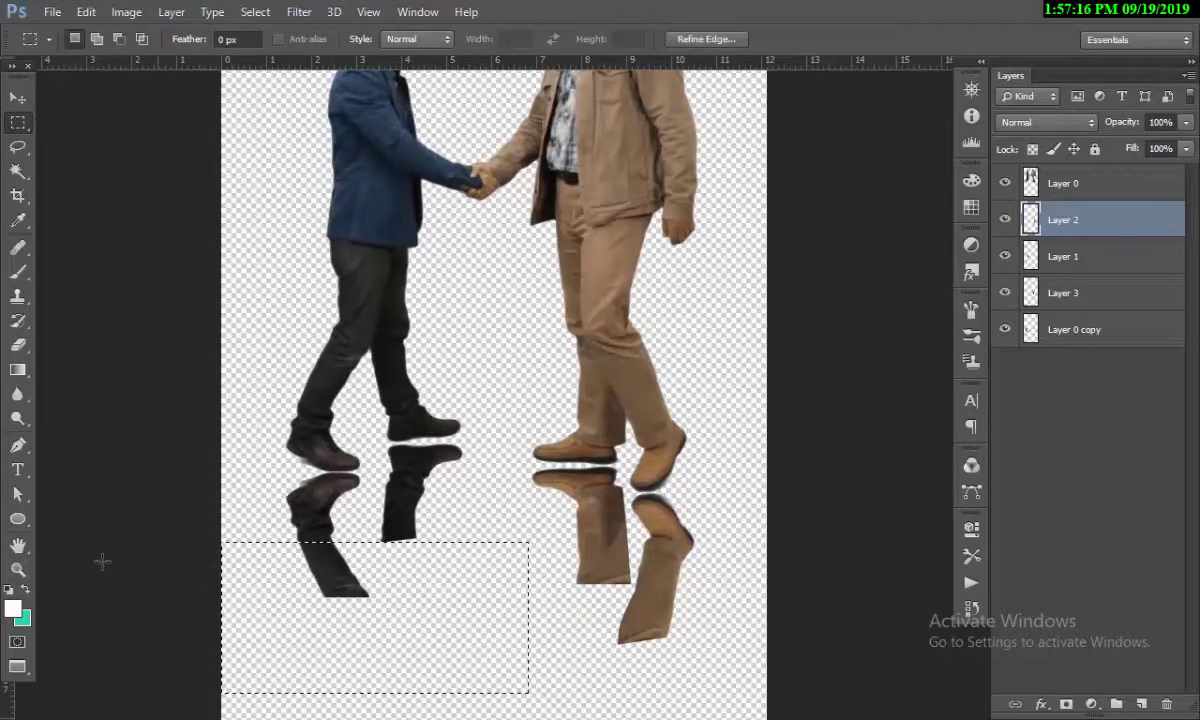
click(258, 12)
click(299, 12)
click(260, 12)
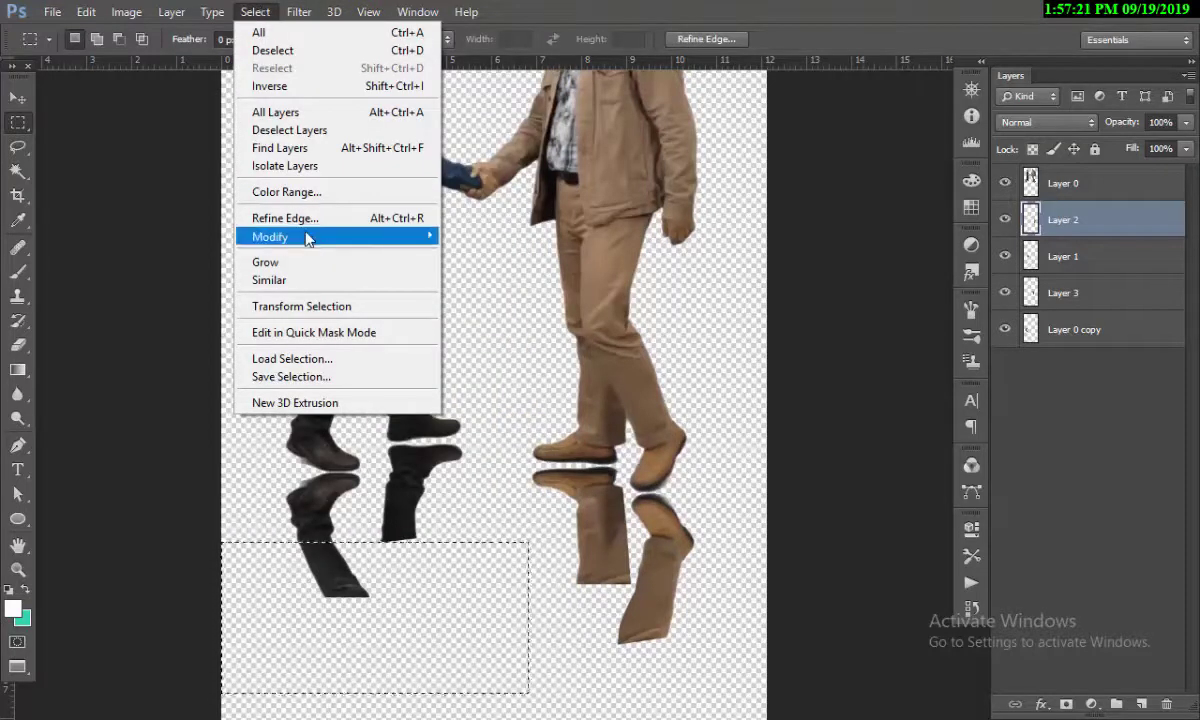
mouse_move(308, 238)
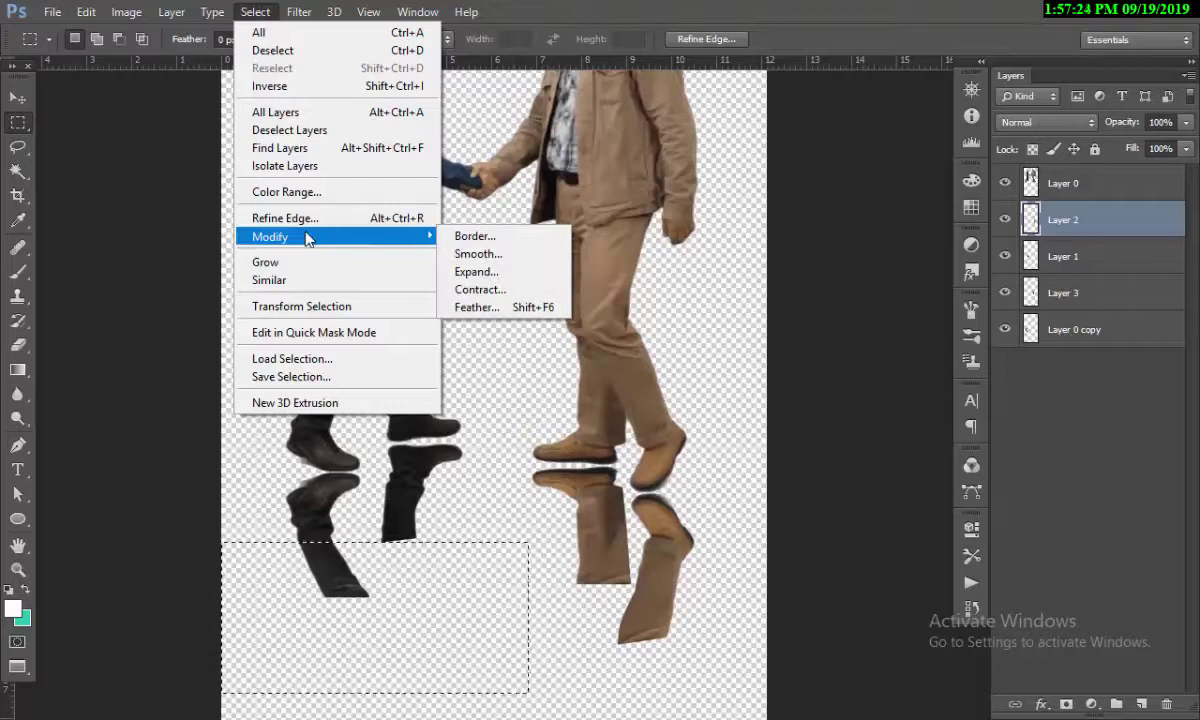
click(535, 310)
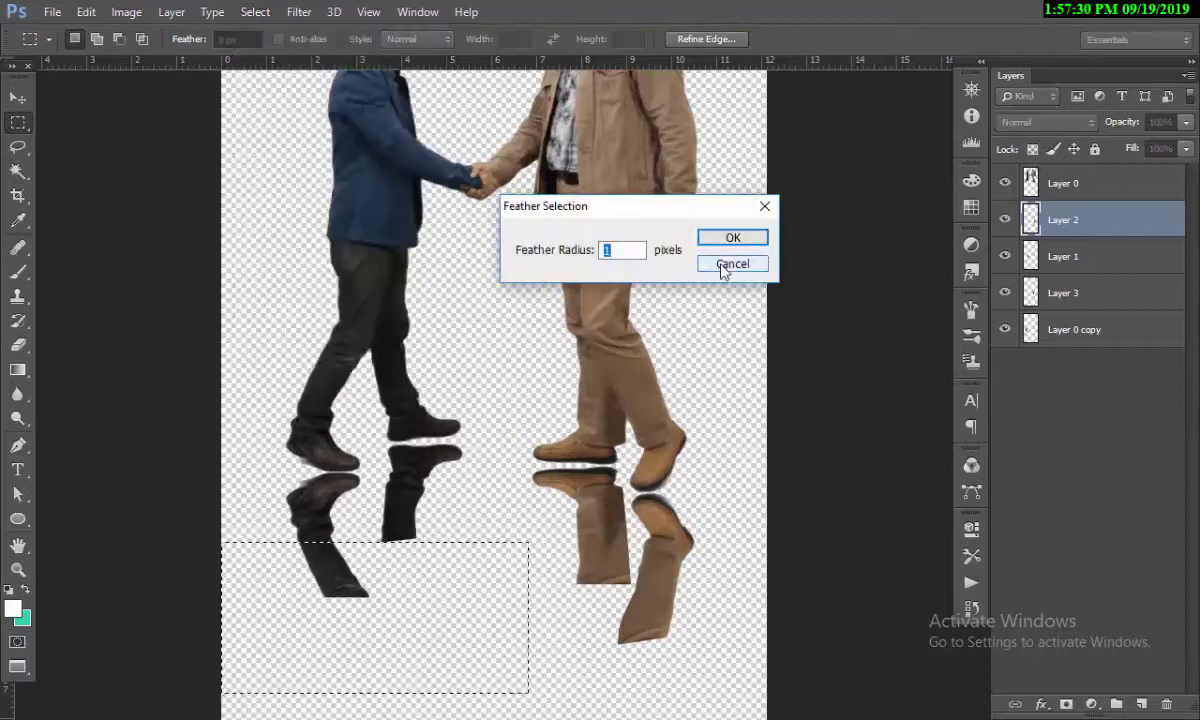
text(50)
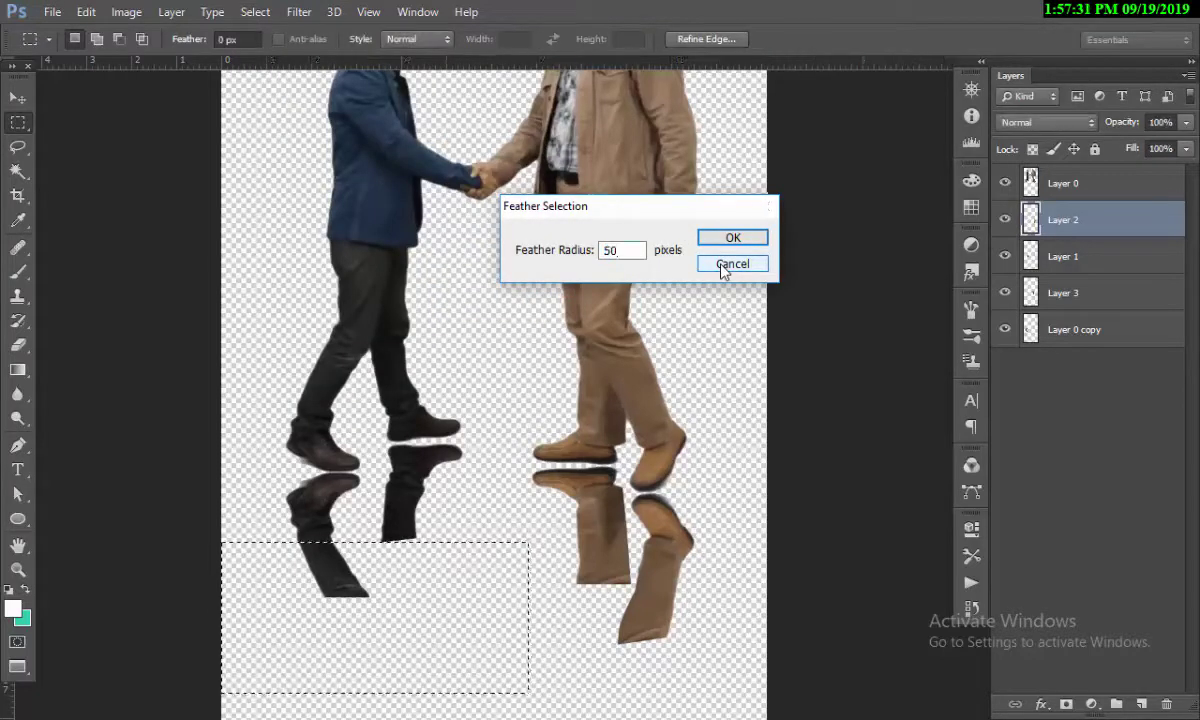
key(Return)
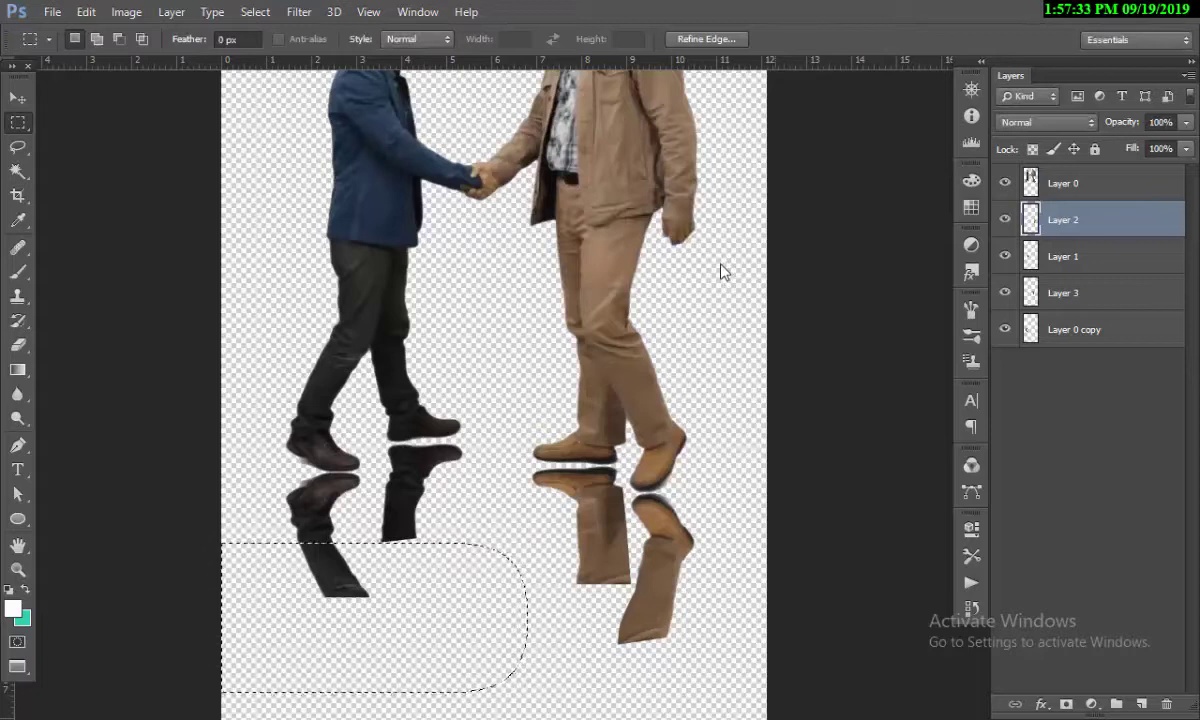
Erase the left shoe reflection inside the feathered selection on its layer.
click(17, 107)
click(312, 535)
key(Delete)
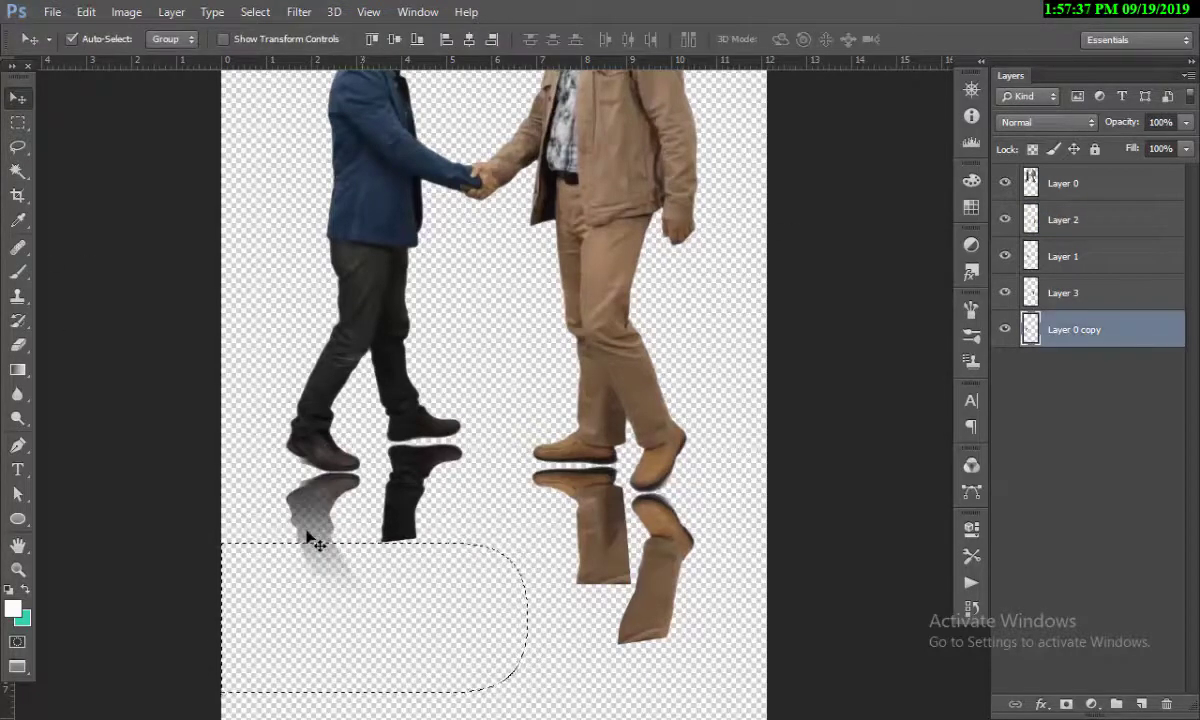
Deepen the left reflection's fade and move the feathered selection under the second black boot reflection.
key(Delete)
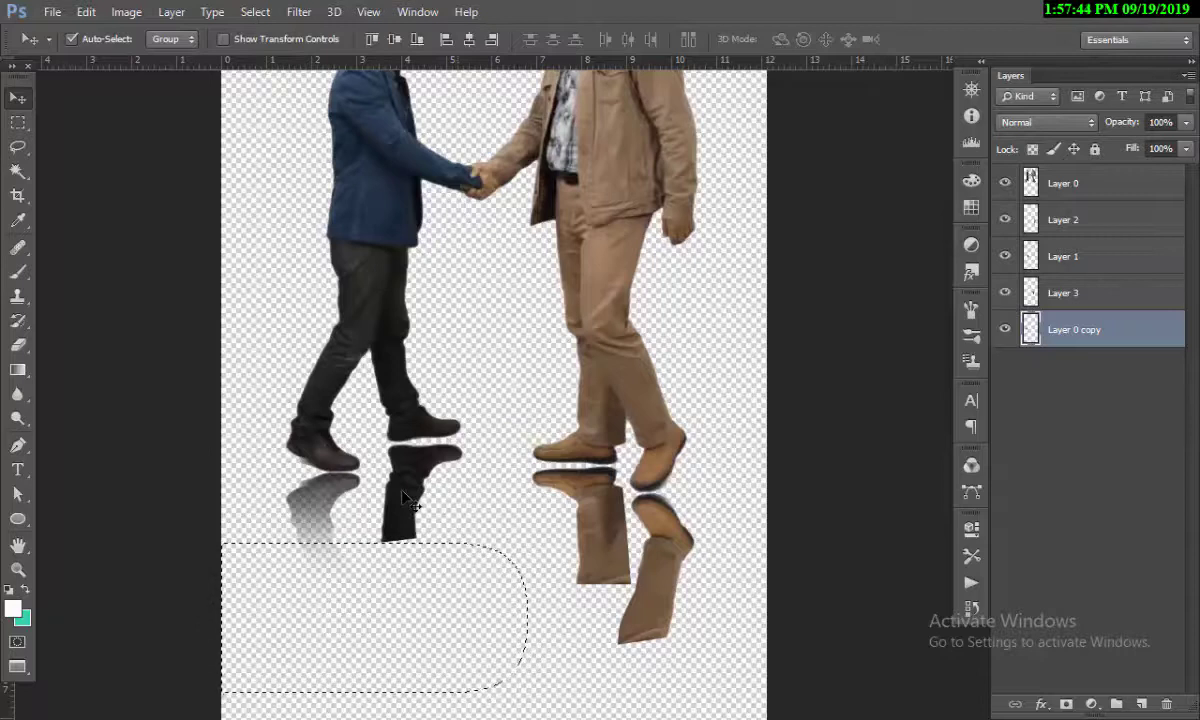
key(m)
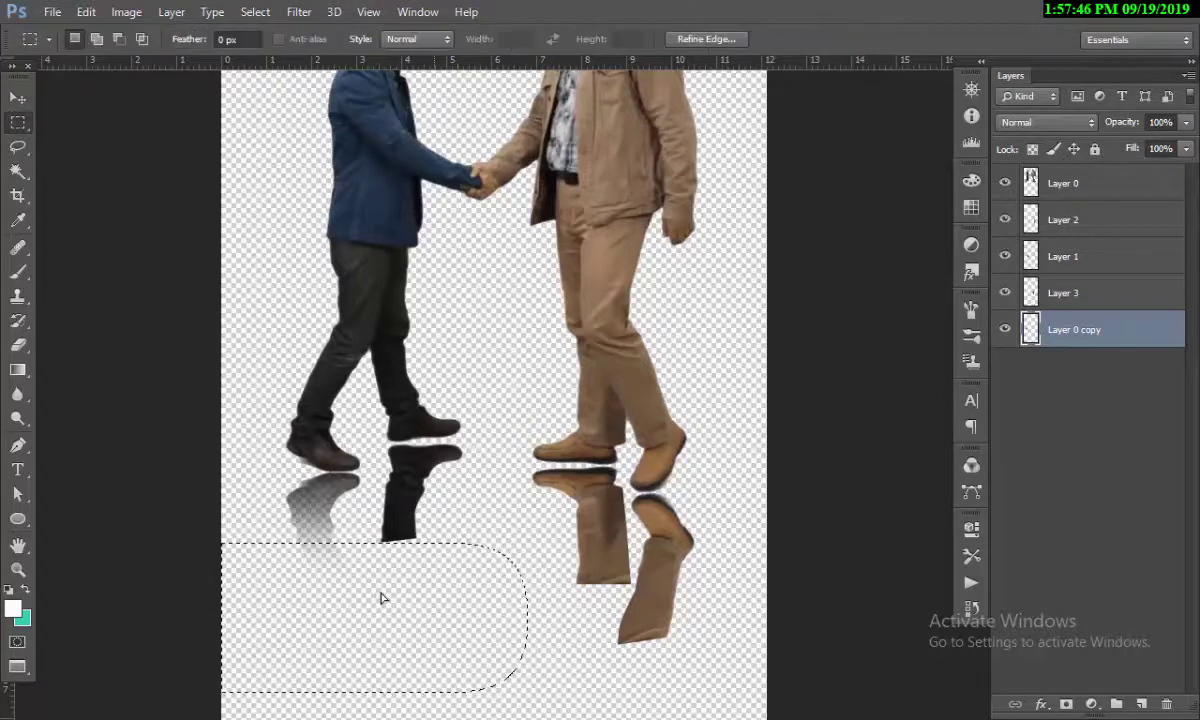
drag(380, 597, 415, 548)
key(v)
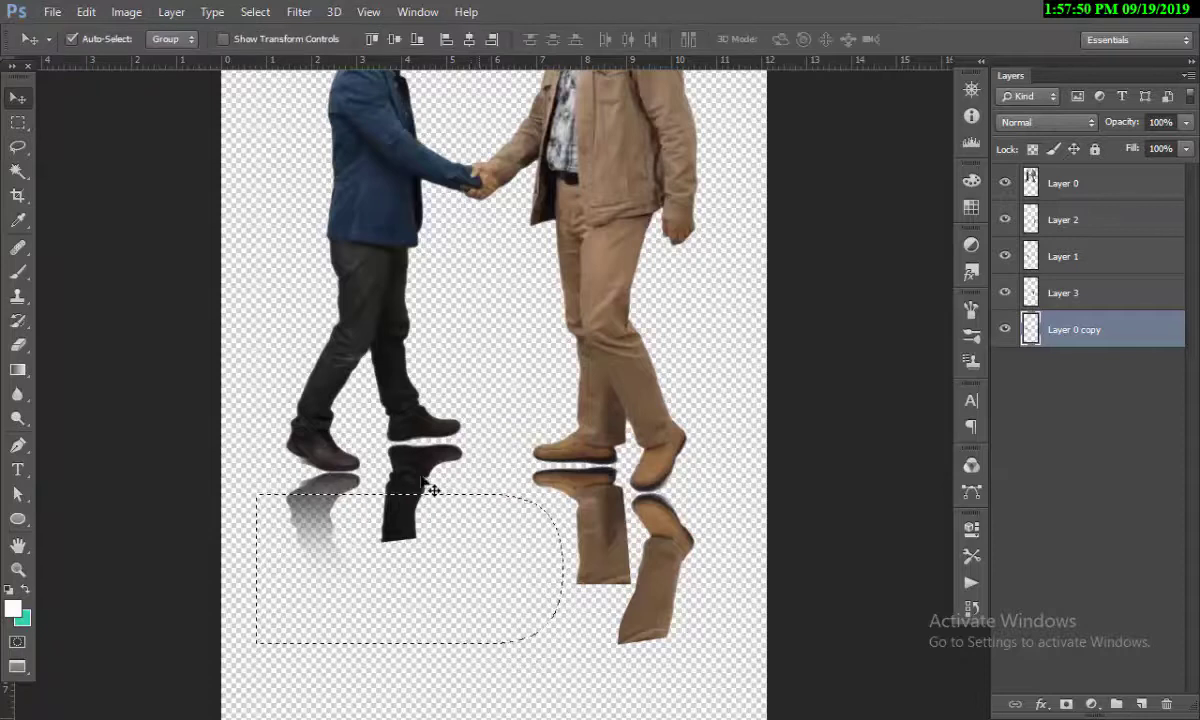
click(432, 489)
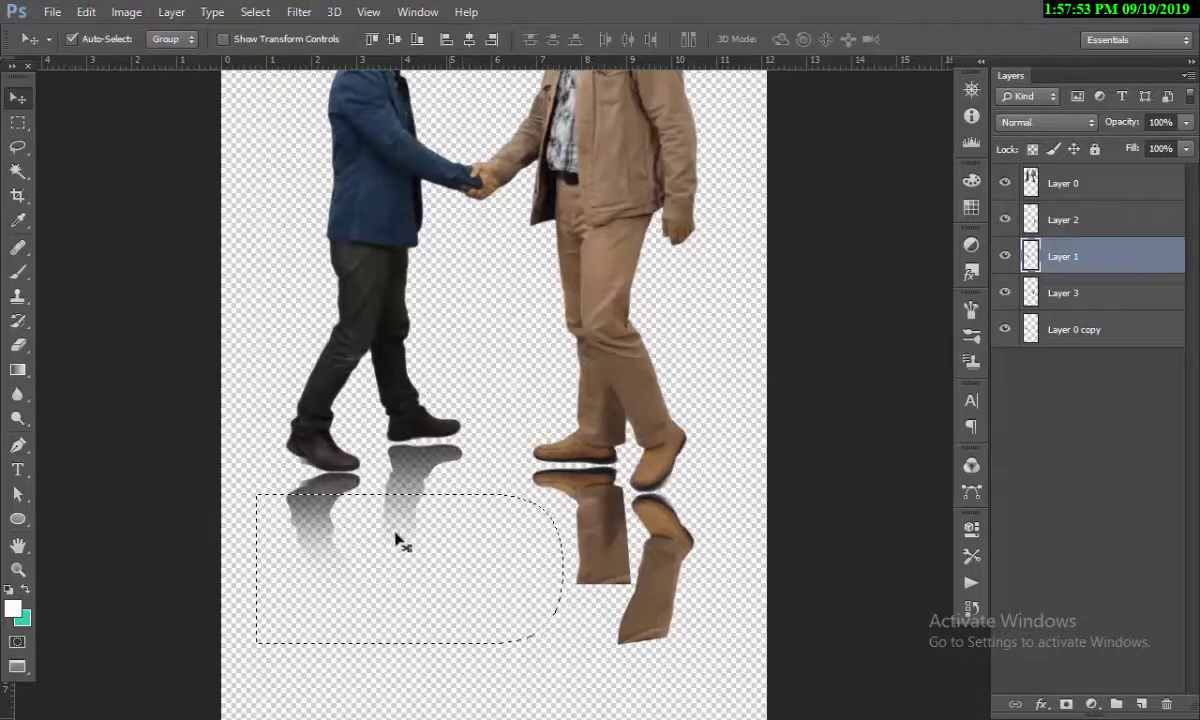
Fade out the lower tan boot reflection under the right man with the feathered selection.
click(18, 122)
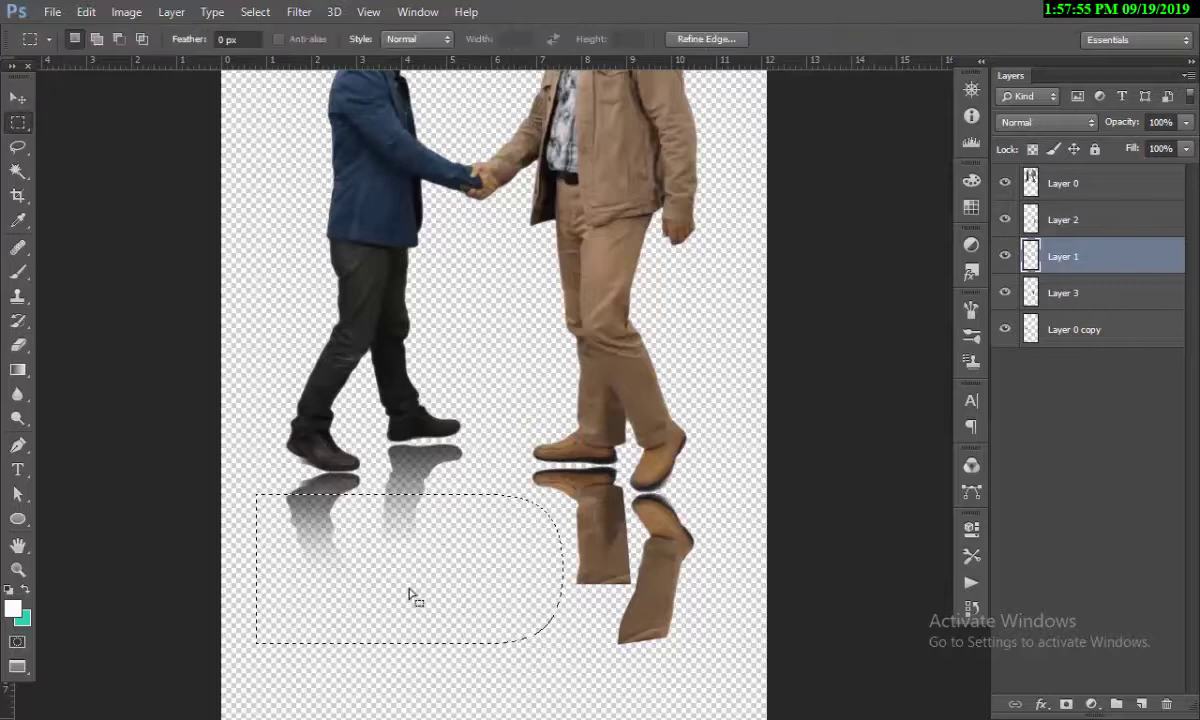
drag(409, 592, 688, 662)
click(19, 98)
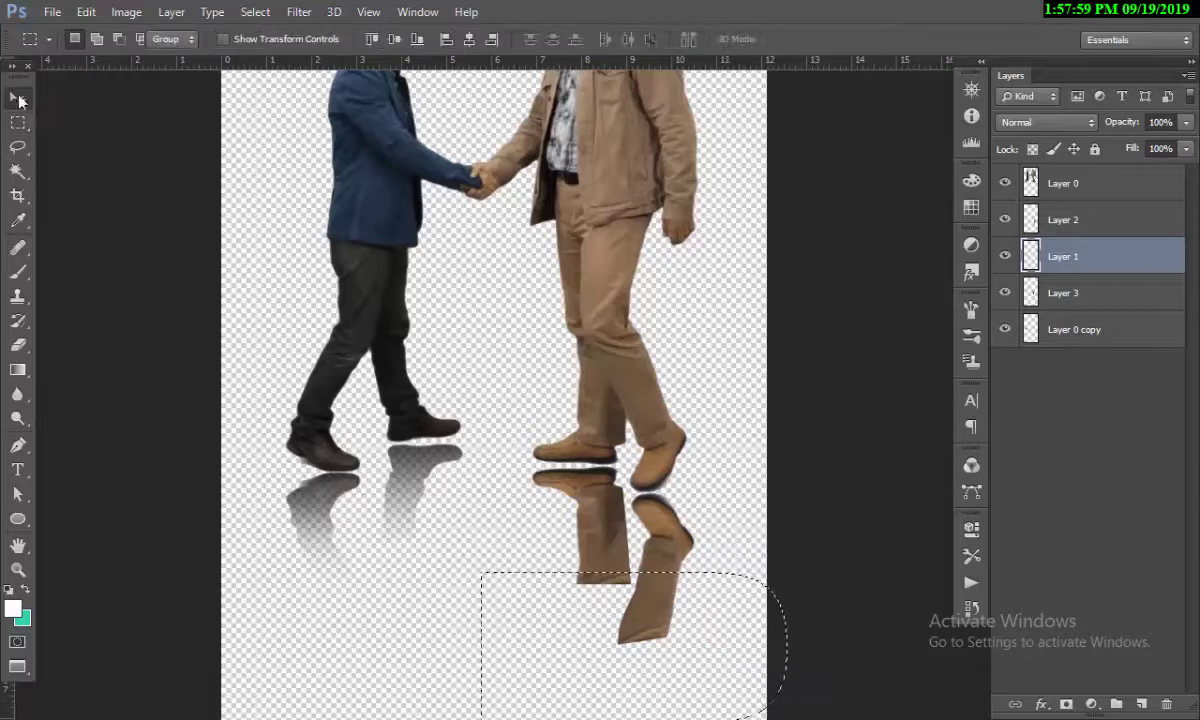
click(625, 530)
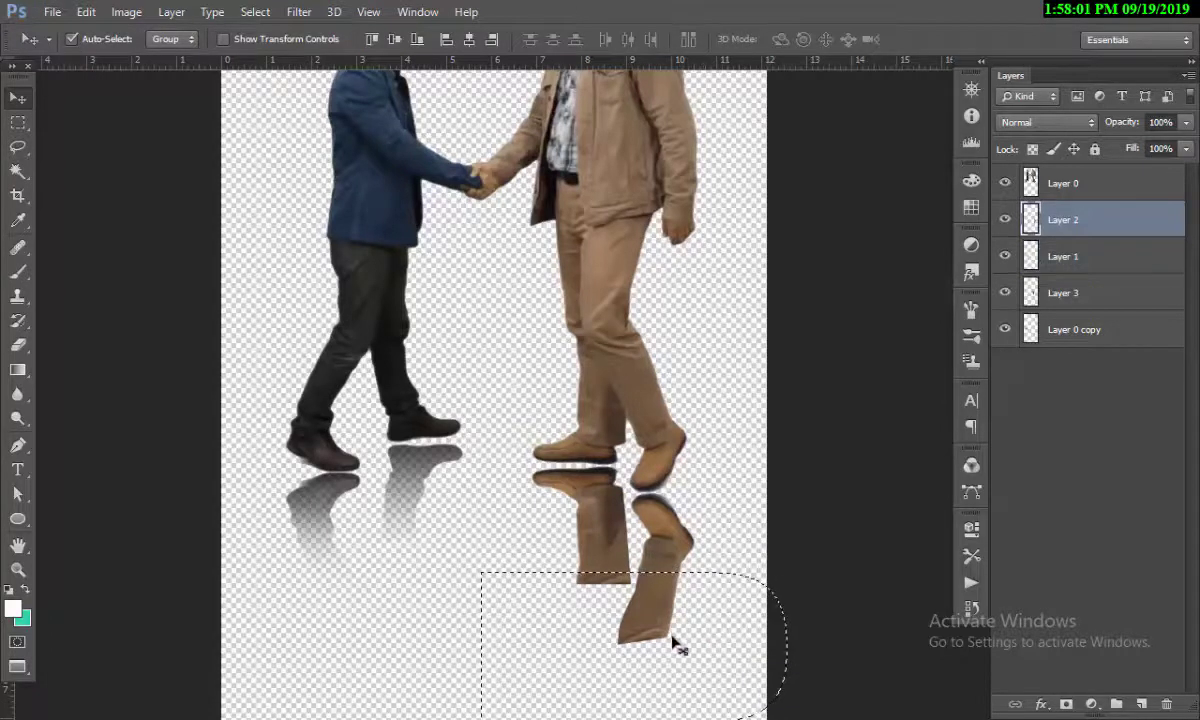
key(Delete)
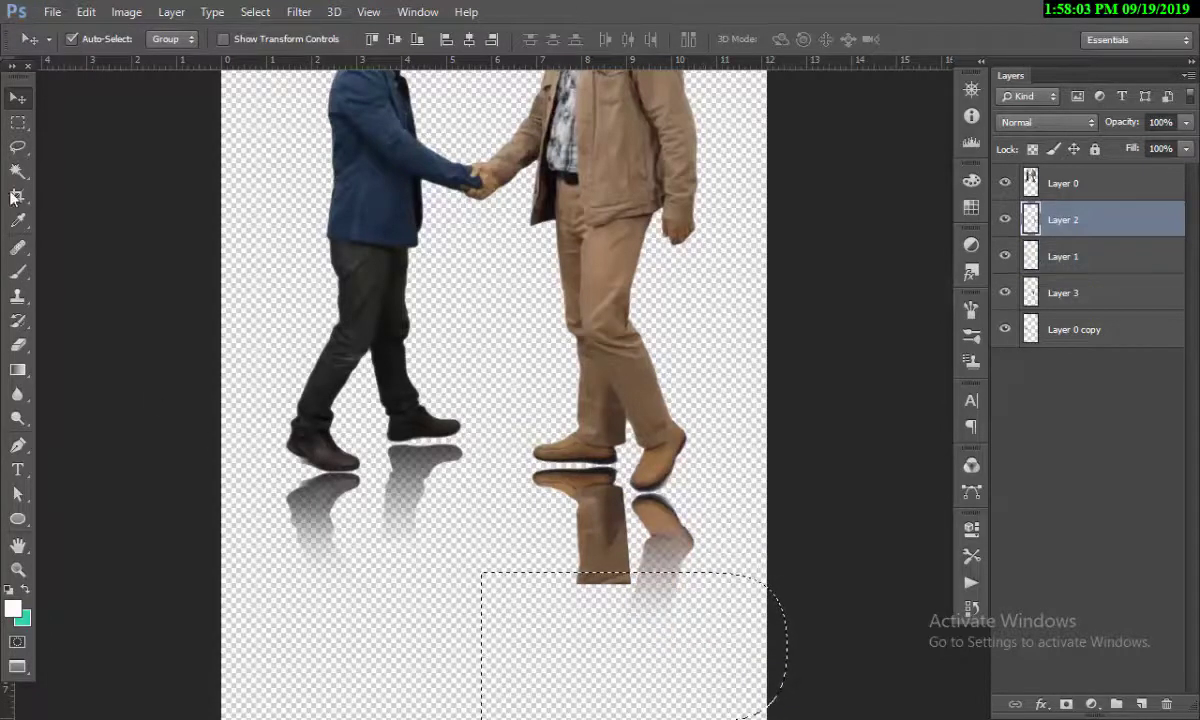
Fade the tan leg reflection under the right shoe, deselect, and zoom out to the full image.
click(18, 122)
drag(576, 651, 503, 604)
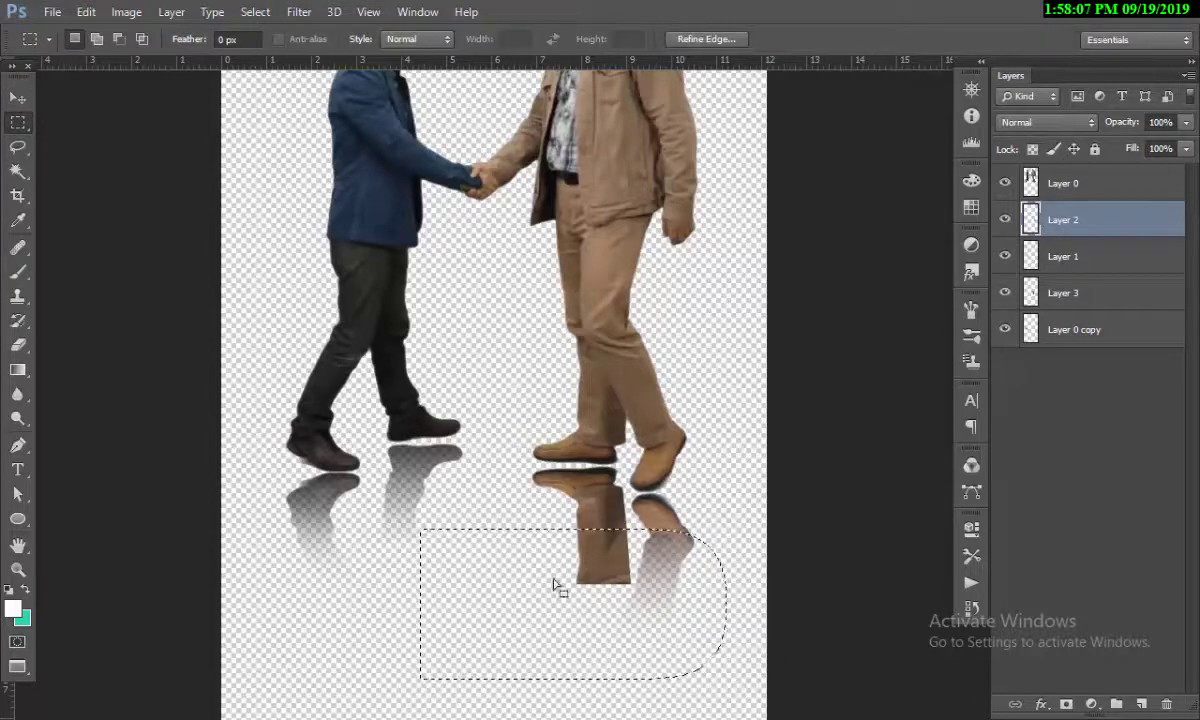
click(18, 97)
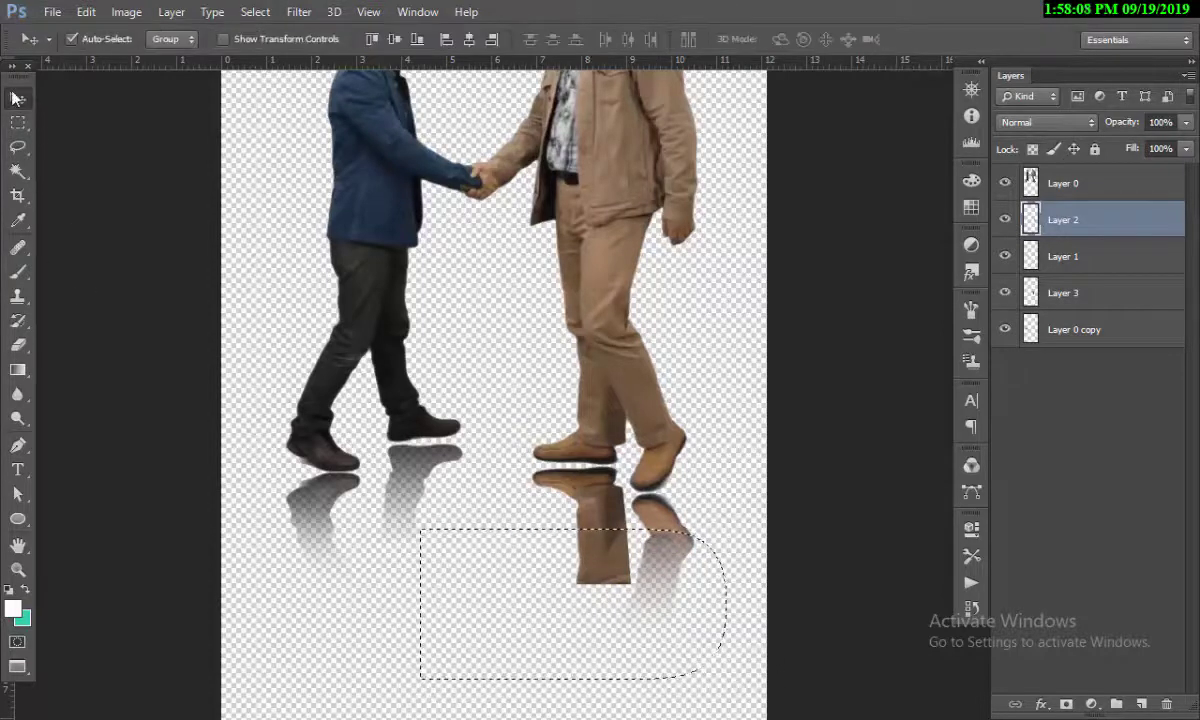
click(606, 511)
key(ctrl+z)
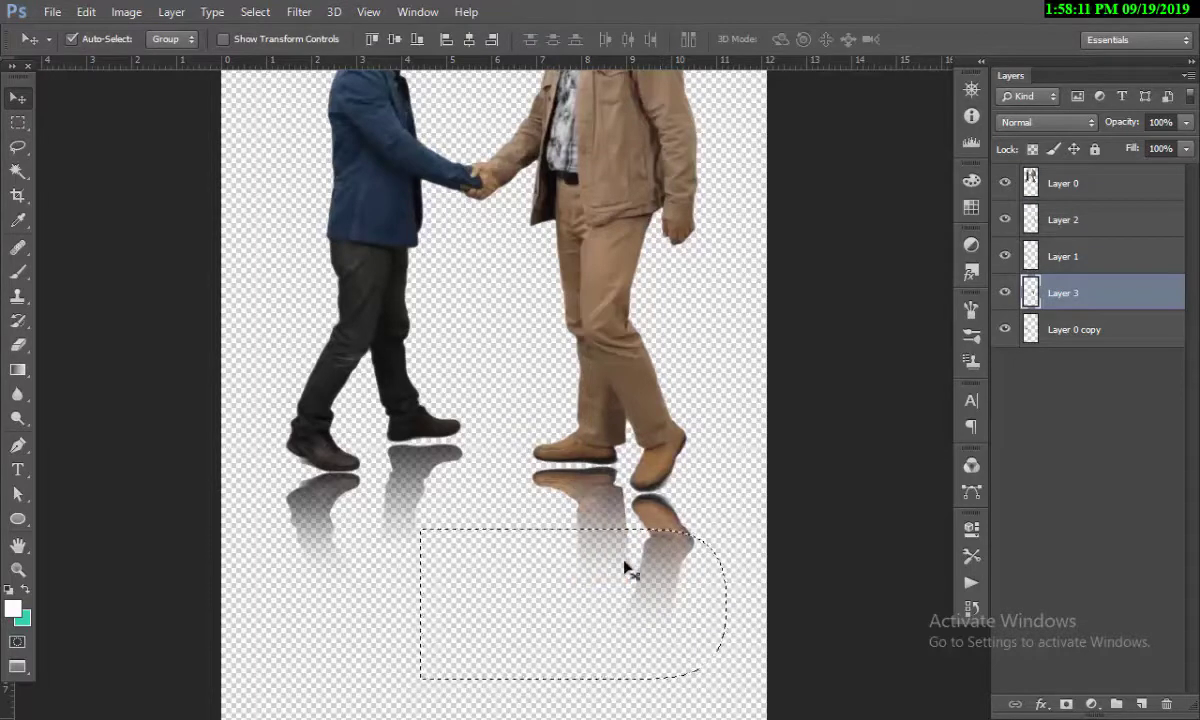
key(ctrl+d)
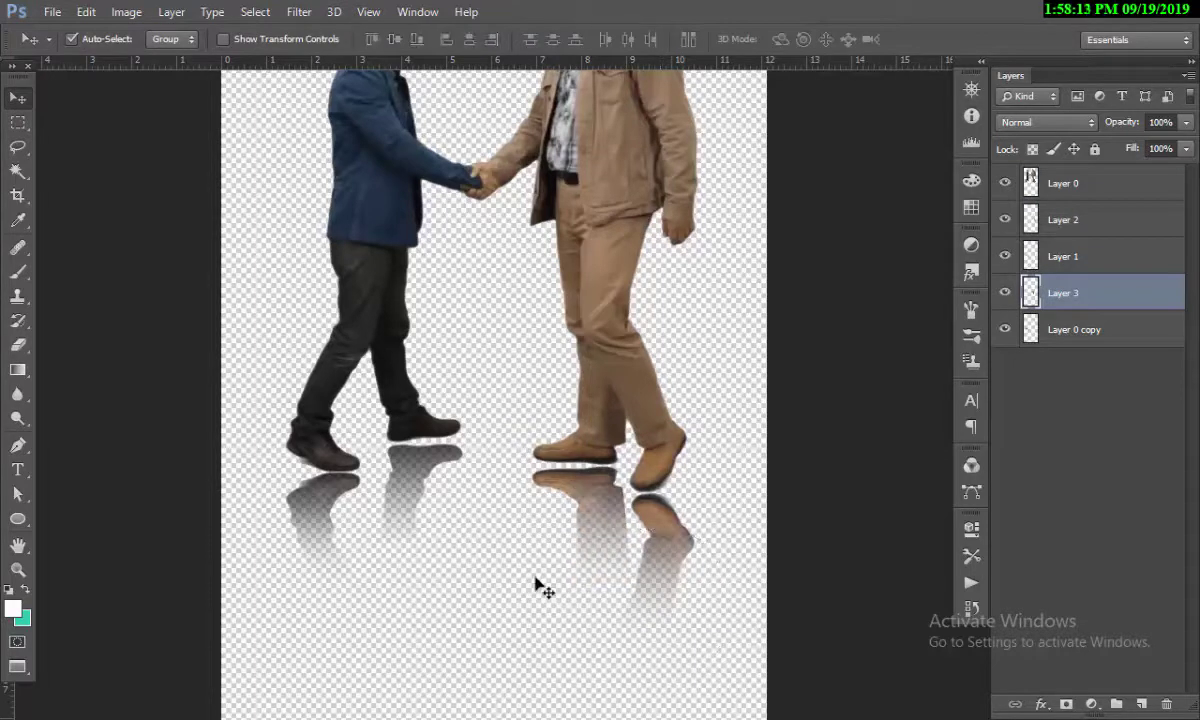
alt+click(522, 495)
alt+click(503, 581)
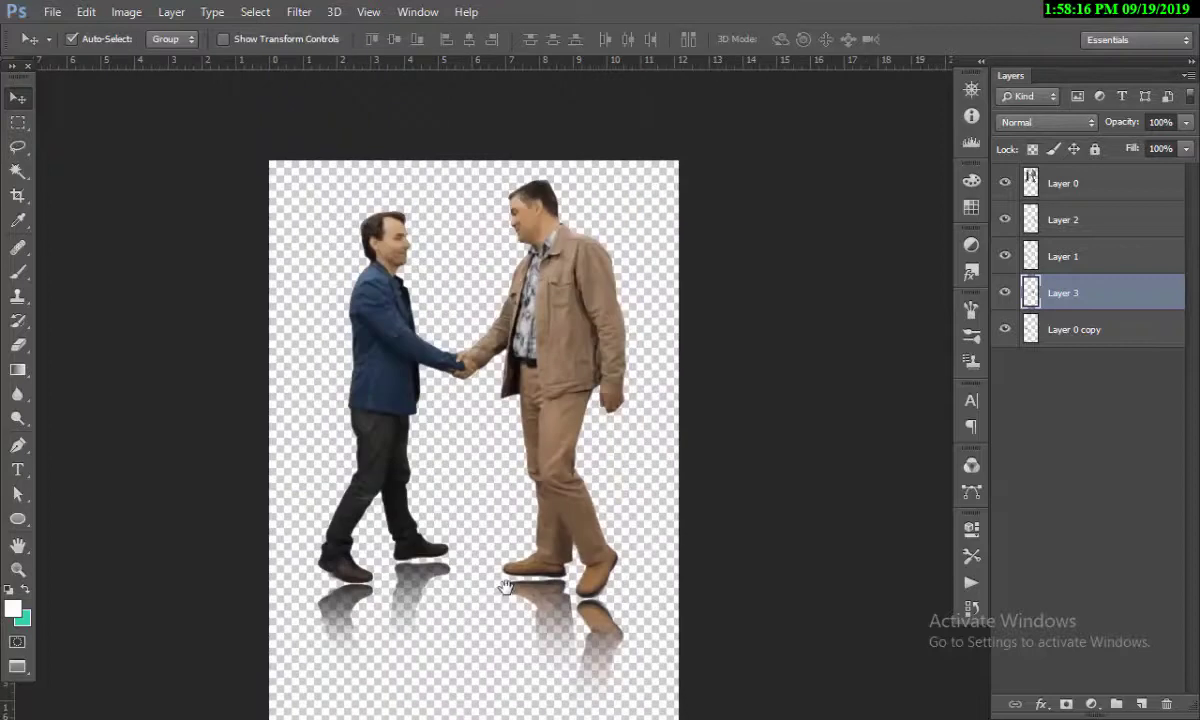
Add a new layer filled with white and move it to the bottom of the layer stack.
key(ctrl+shift+n)
key(Return)
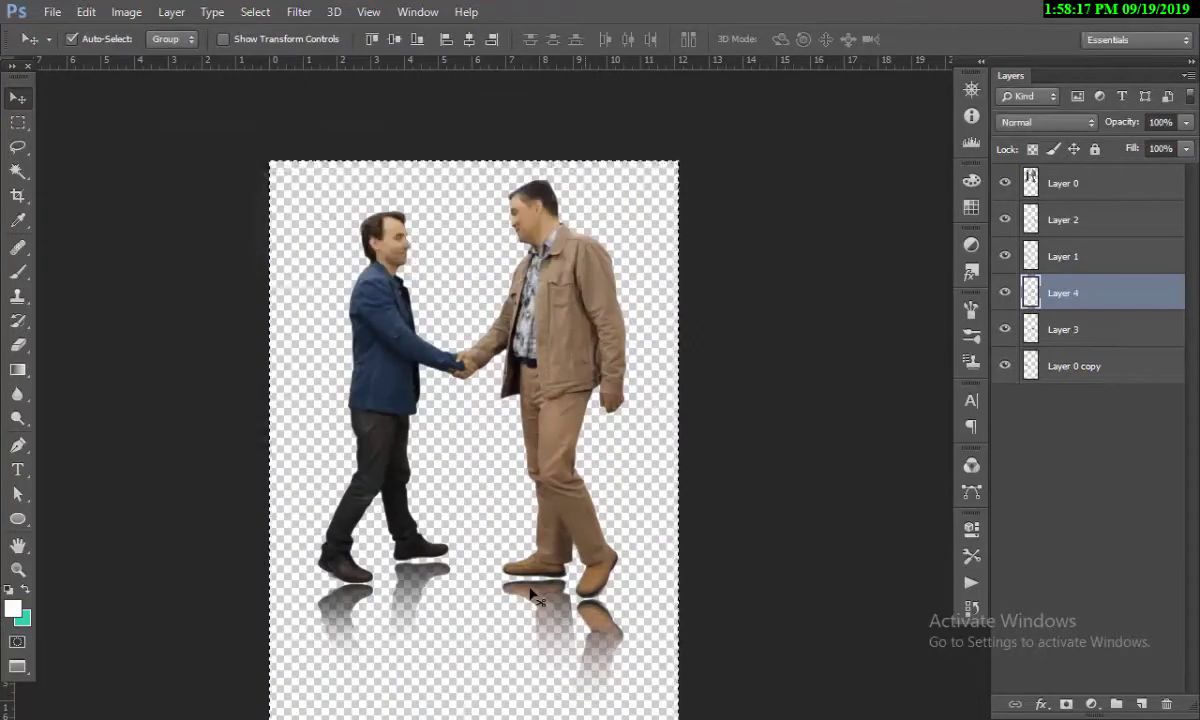
click(26, 589)
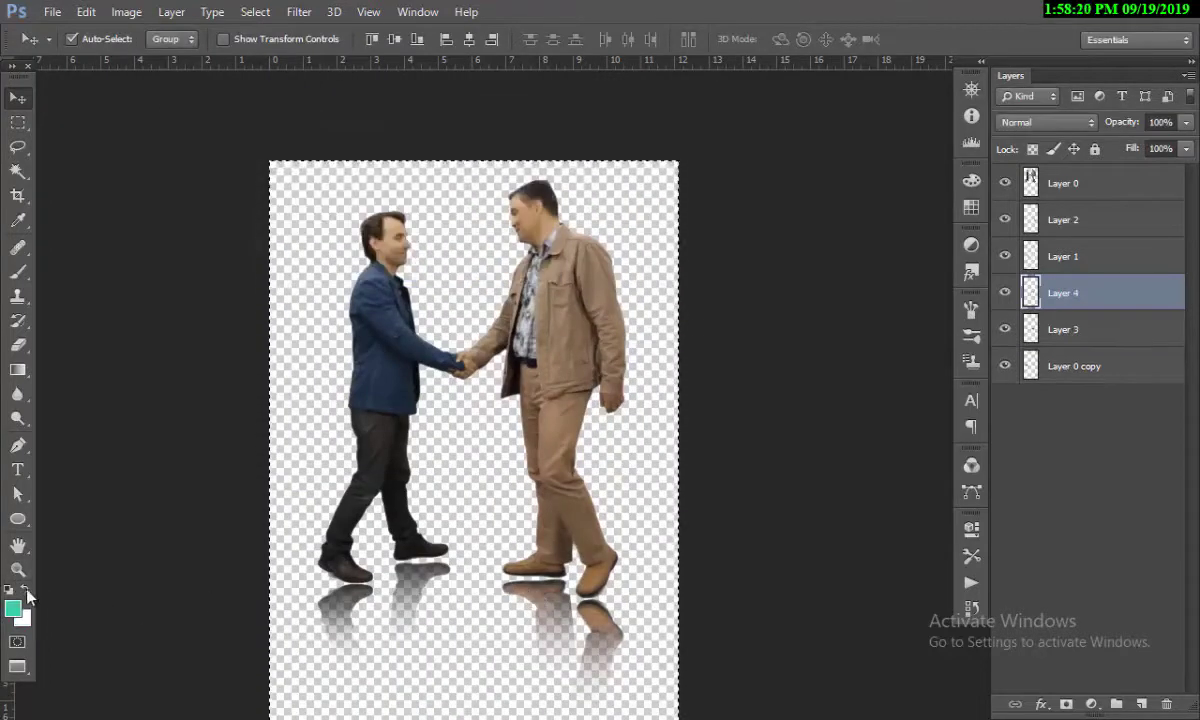
key(ctrl+BackSpace)
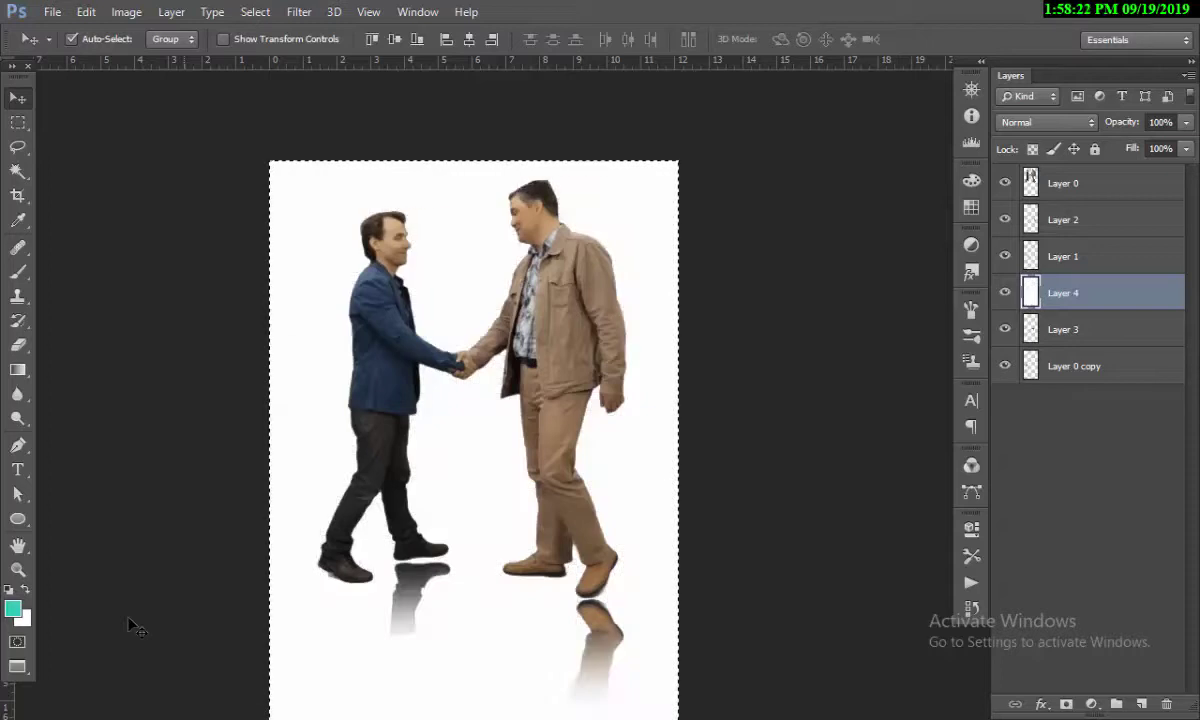
key(ctrl+shift+bracketleft)
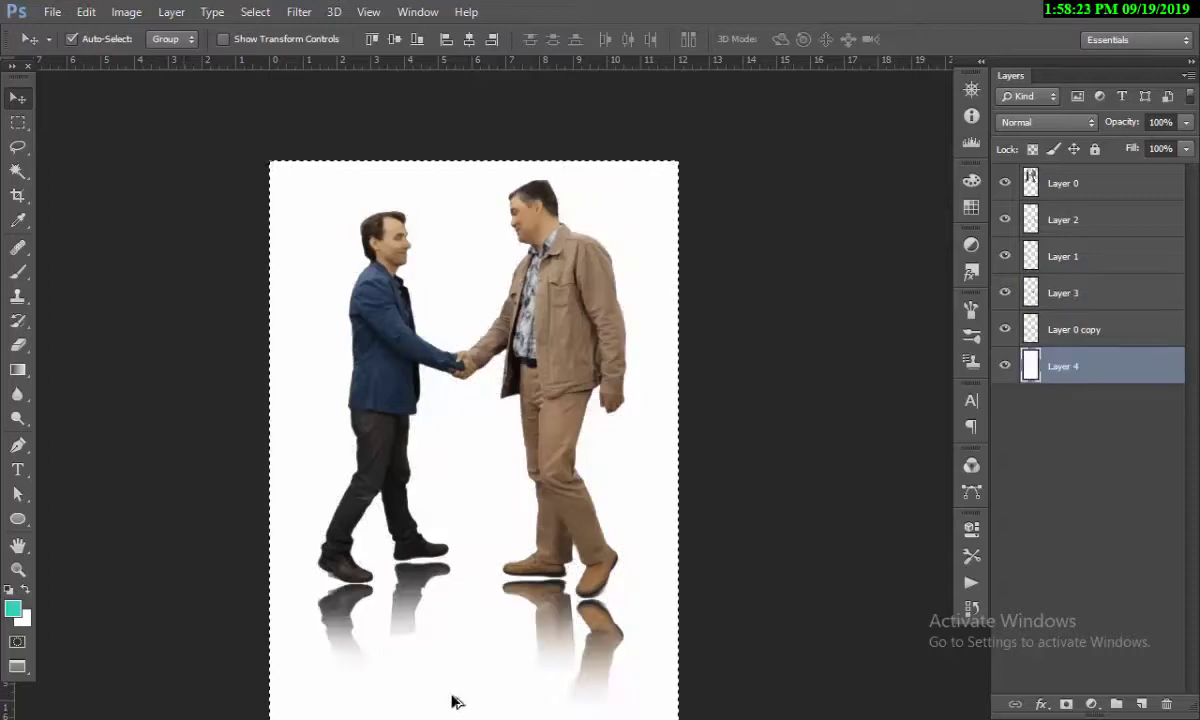
scroll(440, 560, up, 5)
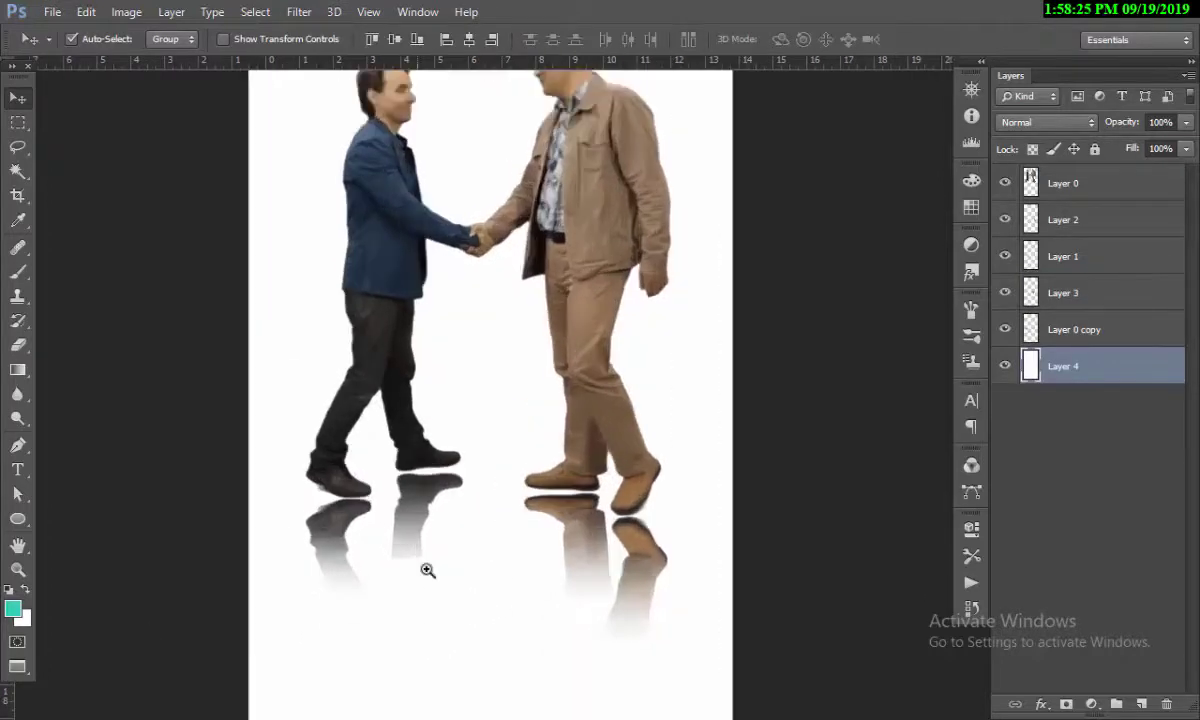
scroll(435, 545, down, 3)
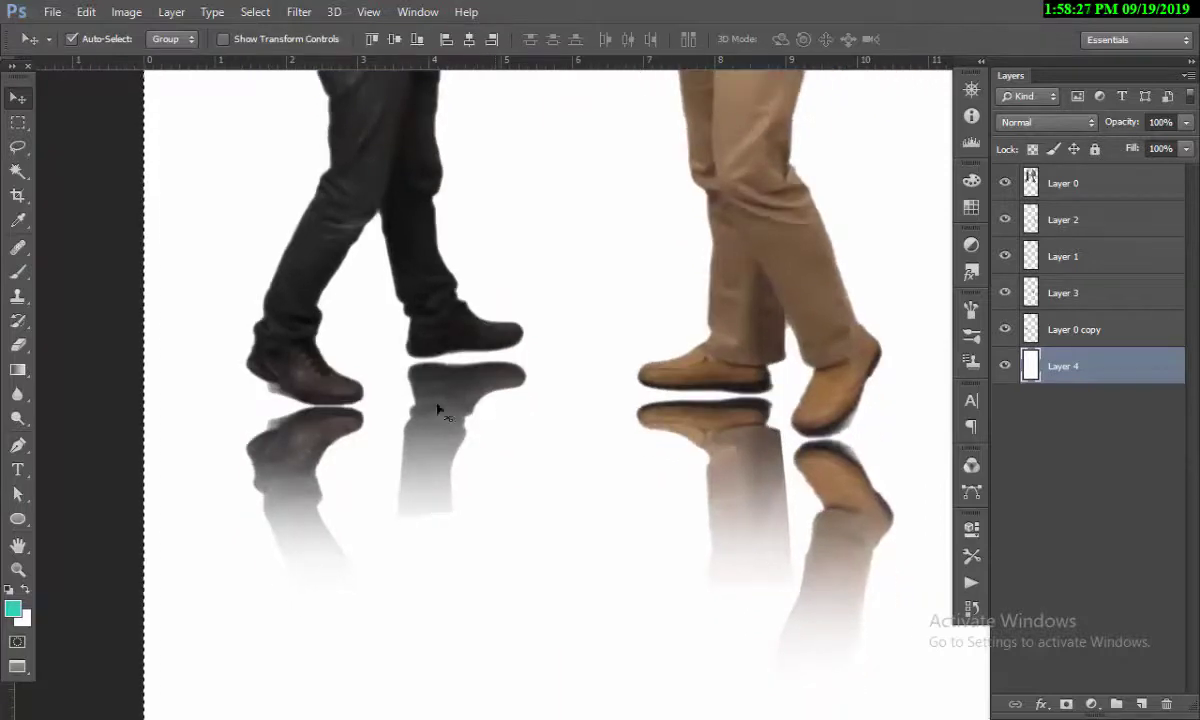
right_click(447, 397)
Try a feathered delete below the left reflection on the white layer, then undo it.
click(470, 410)
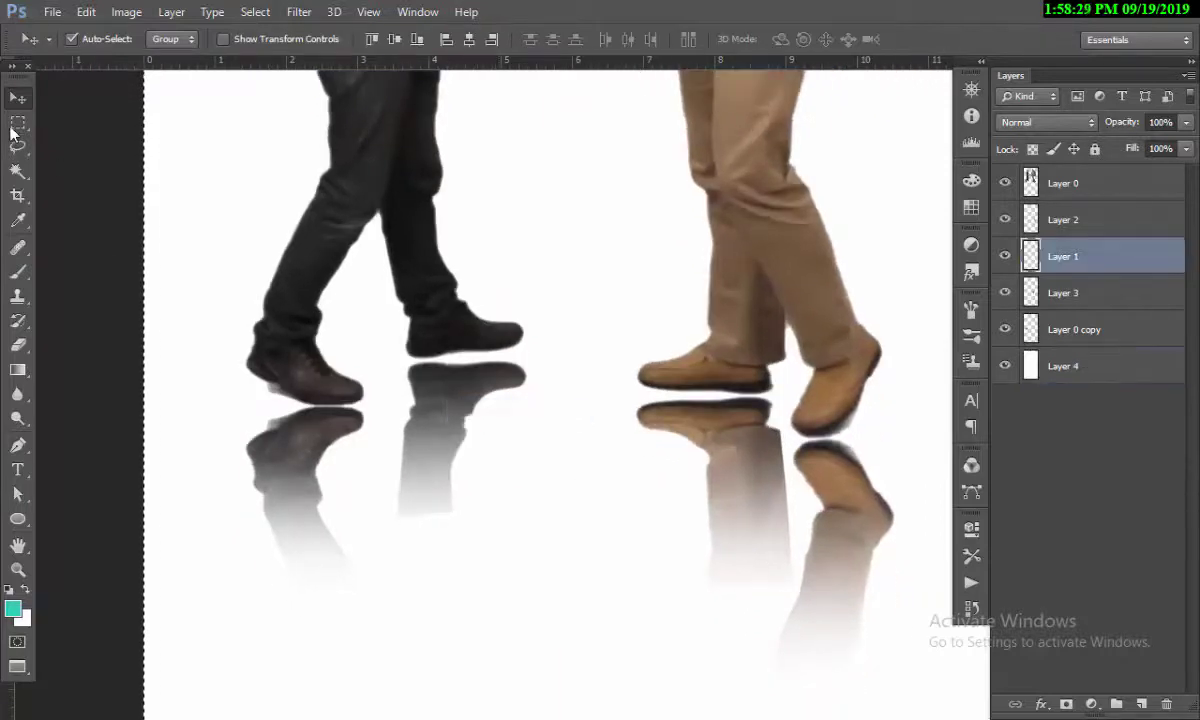
click(18, 122)
key(alt+comma)
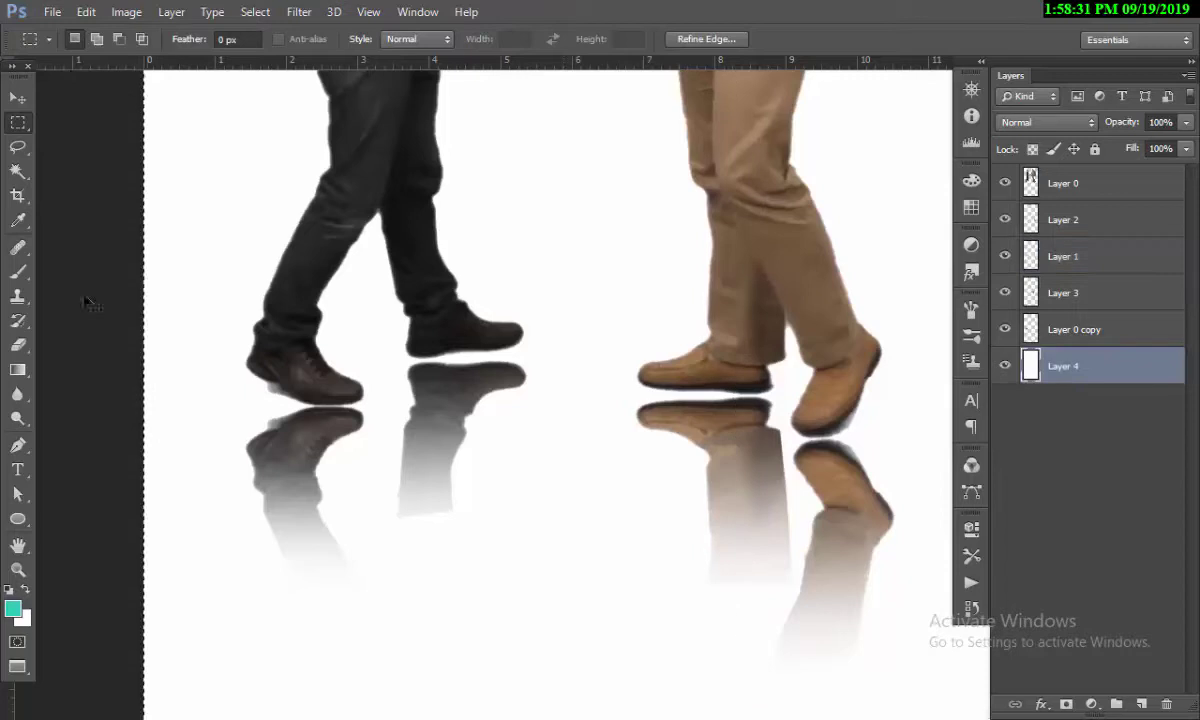
drag(534, 571, 357, 479)
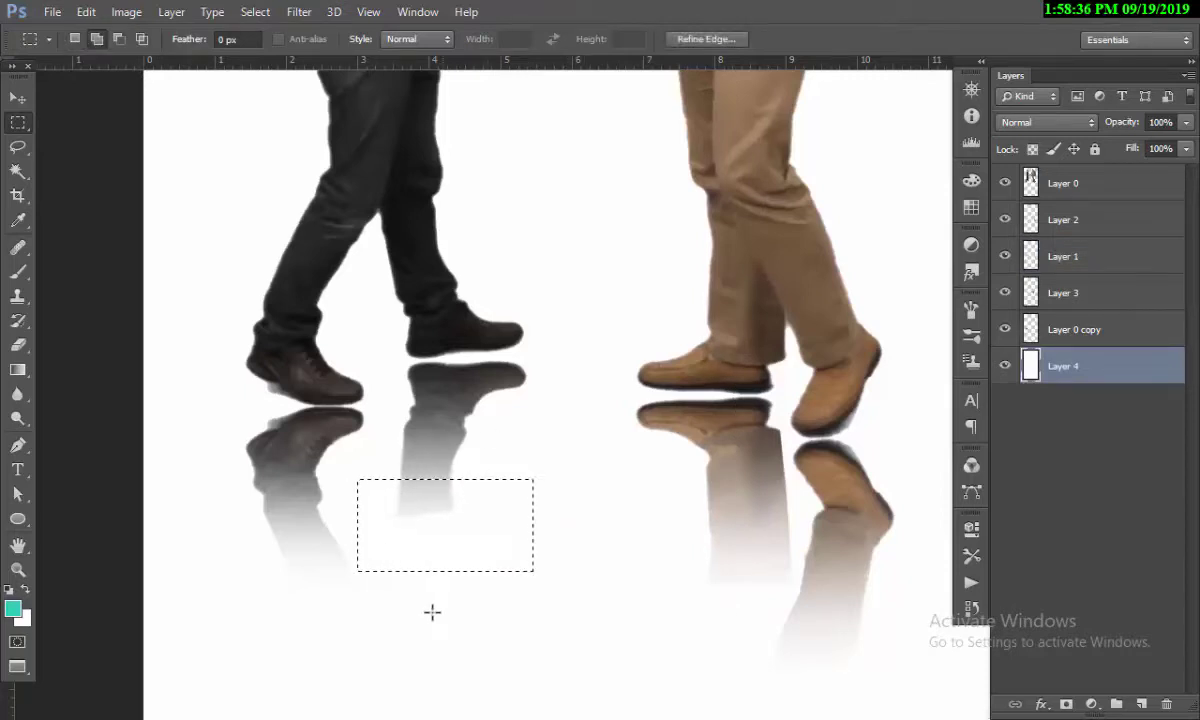
key(shift+F6)
key(Return)
key(Delete)
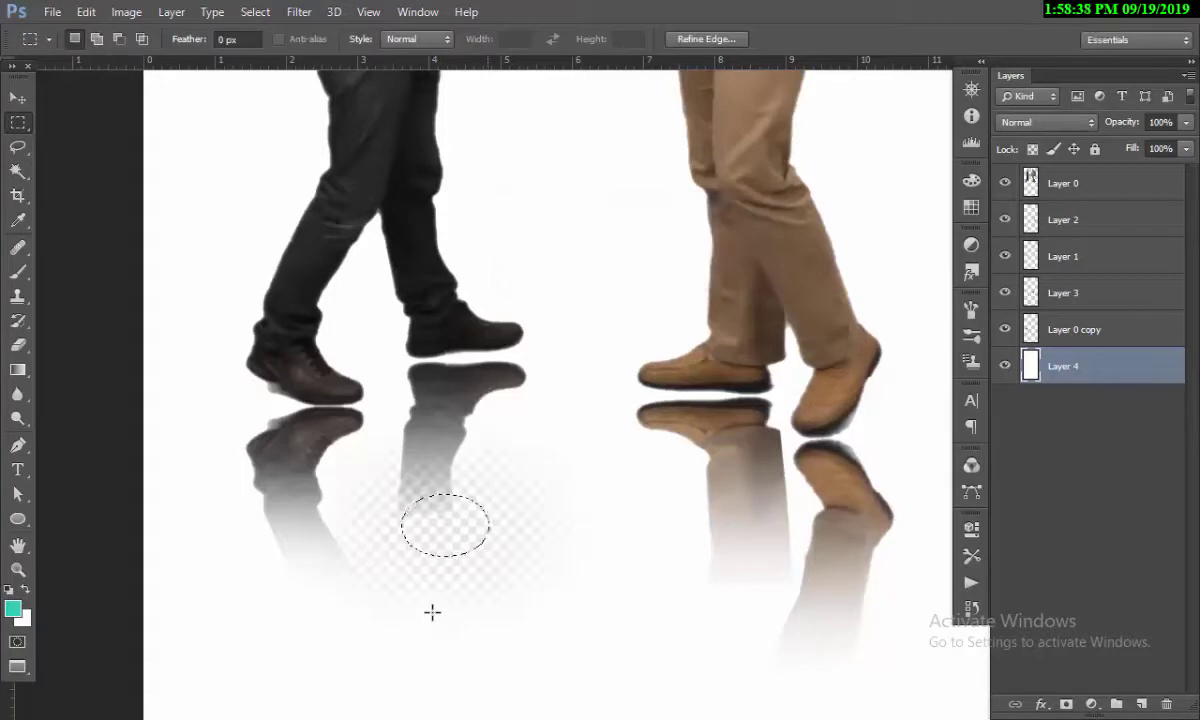
key(ctrl+z)
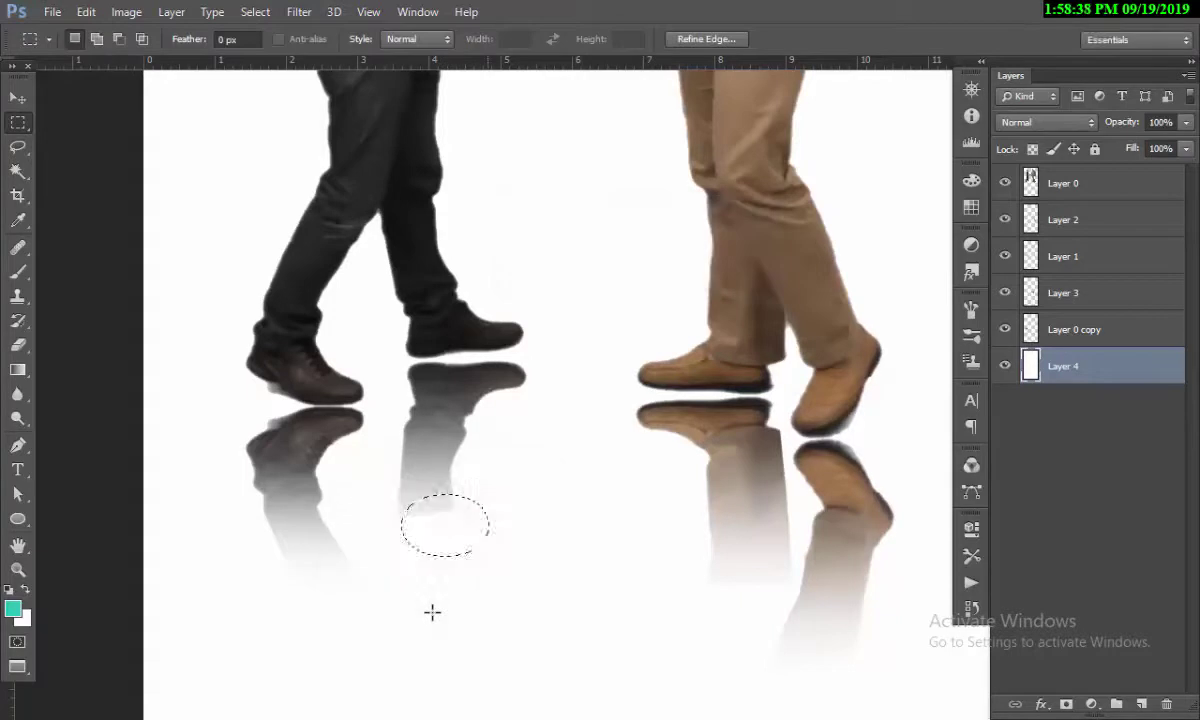
Reselect Layer 1 with the Move tool and zoom to view the whole composition.
click(17, 98)
right_click(455, 393)
click(500, 402)
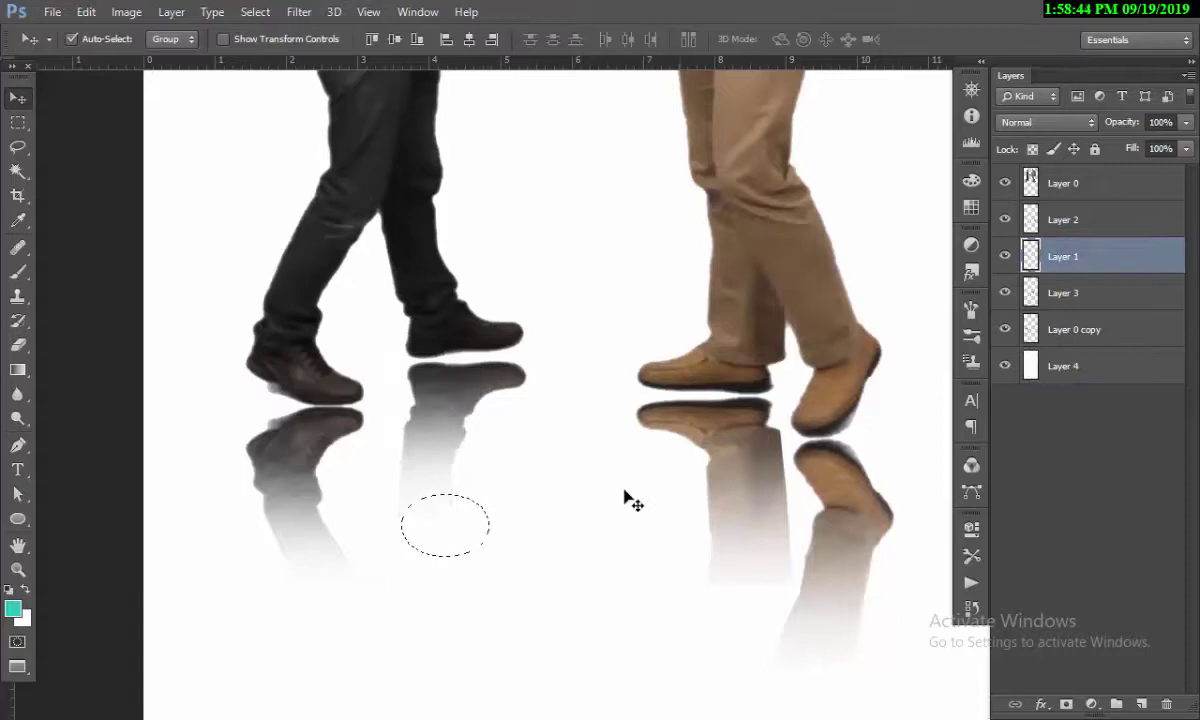
scroll(615, 410, down, 3)
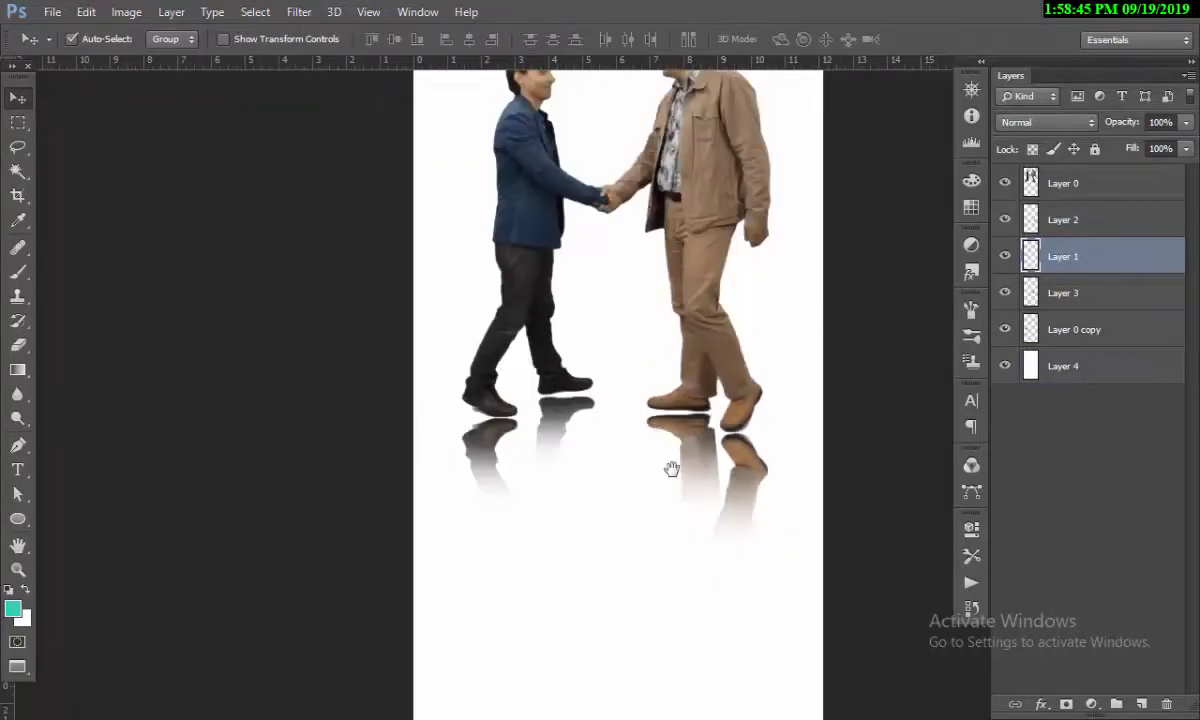
scroll(646, 571, up, 1)
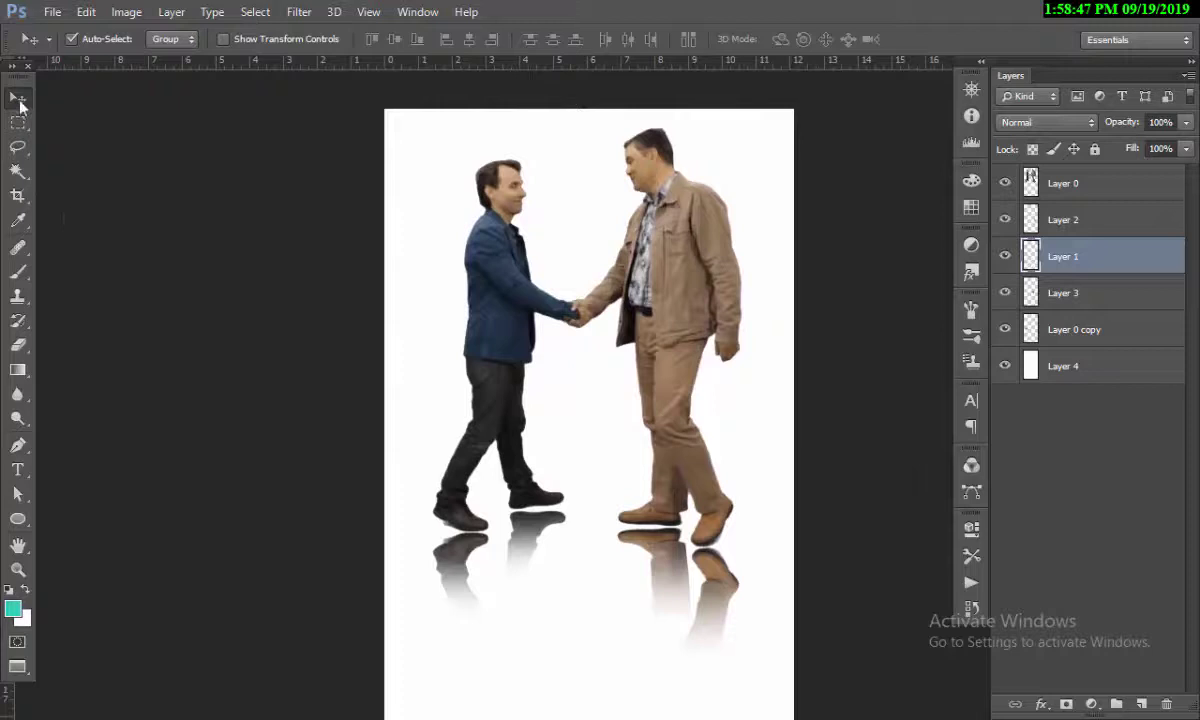
Select Layer 2, Layer 1, Layer 3 and Layer 0 copy and set their opacity to 62%.
click(1057, 222)
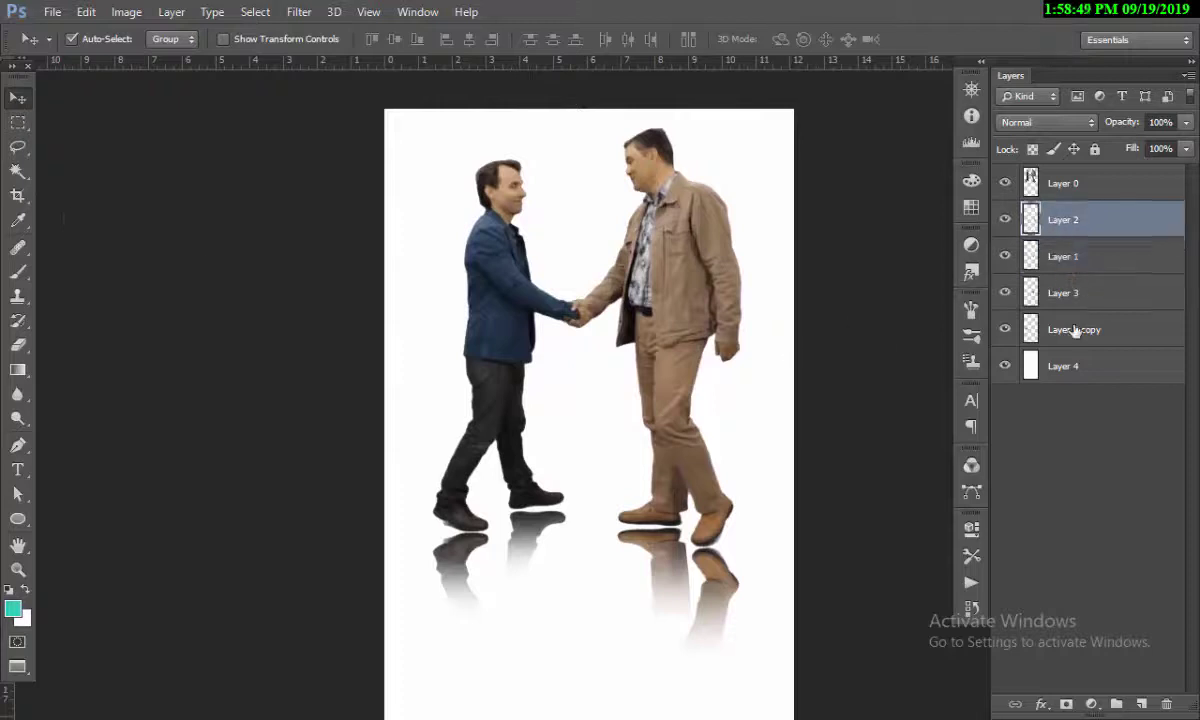
shift+click(1080, 256)
shift+click(1085, 292)
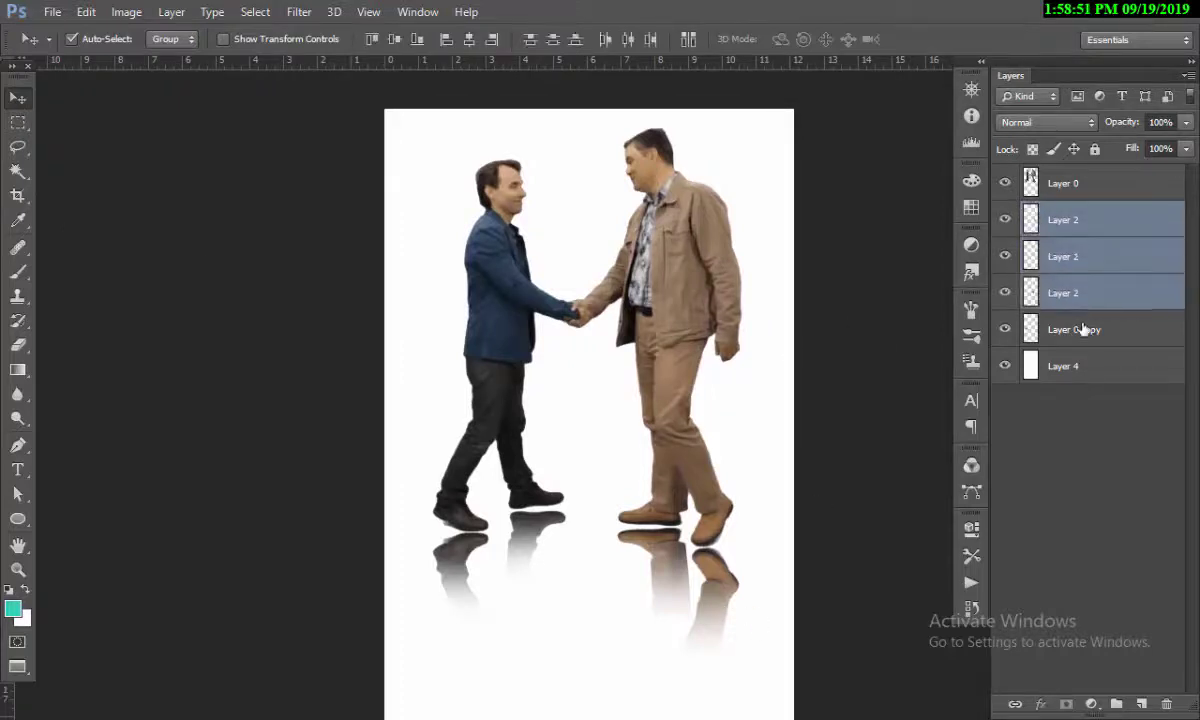
shift+click(1088, 329)
click(1186, 122)
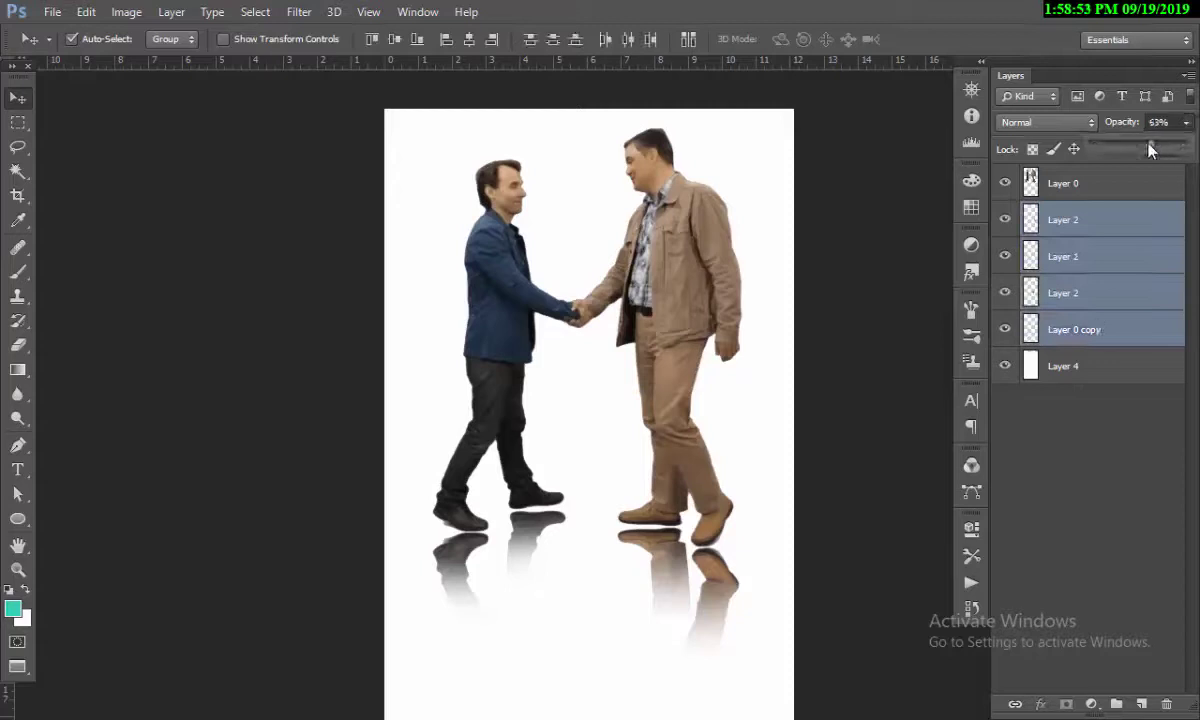
drag(1150, 149, 1148, 149)
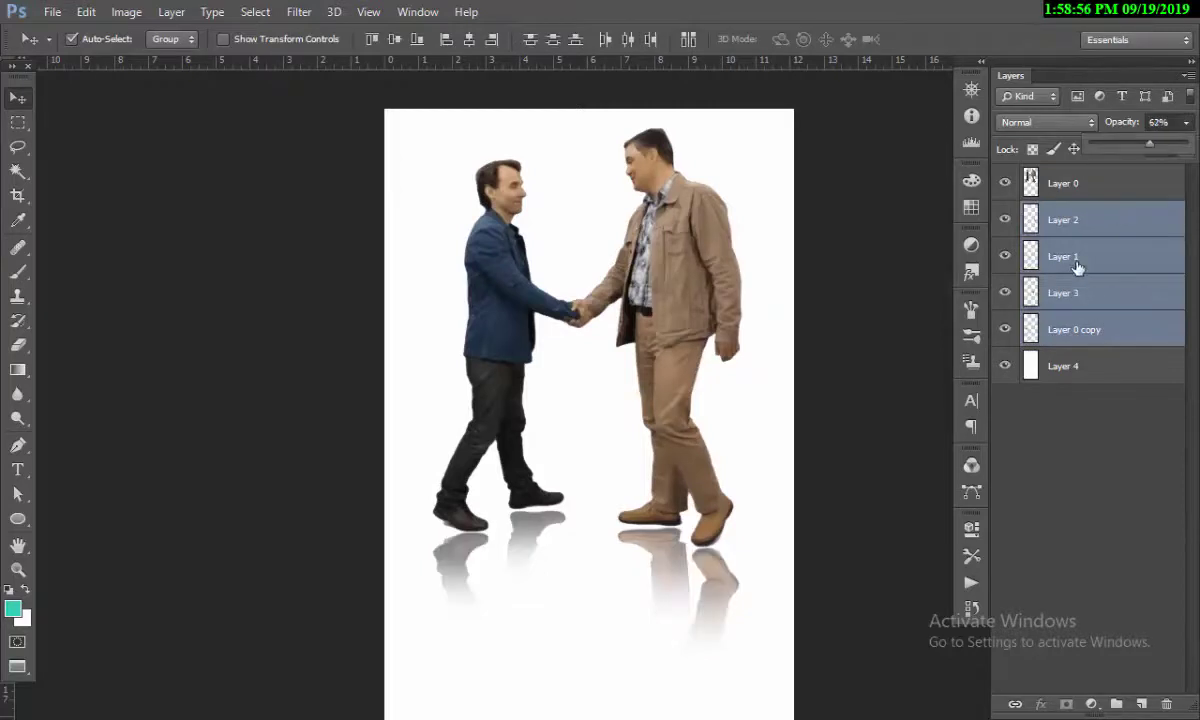
Put the selected reflection layers into Group 1 and undo a trial move of the group.
right_click(1078, 263)
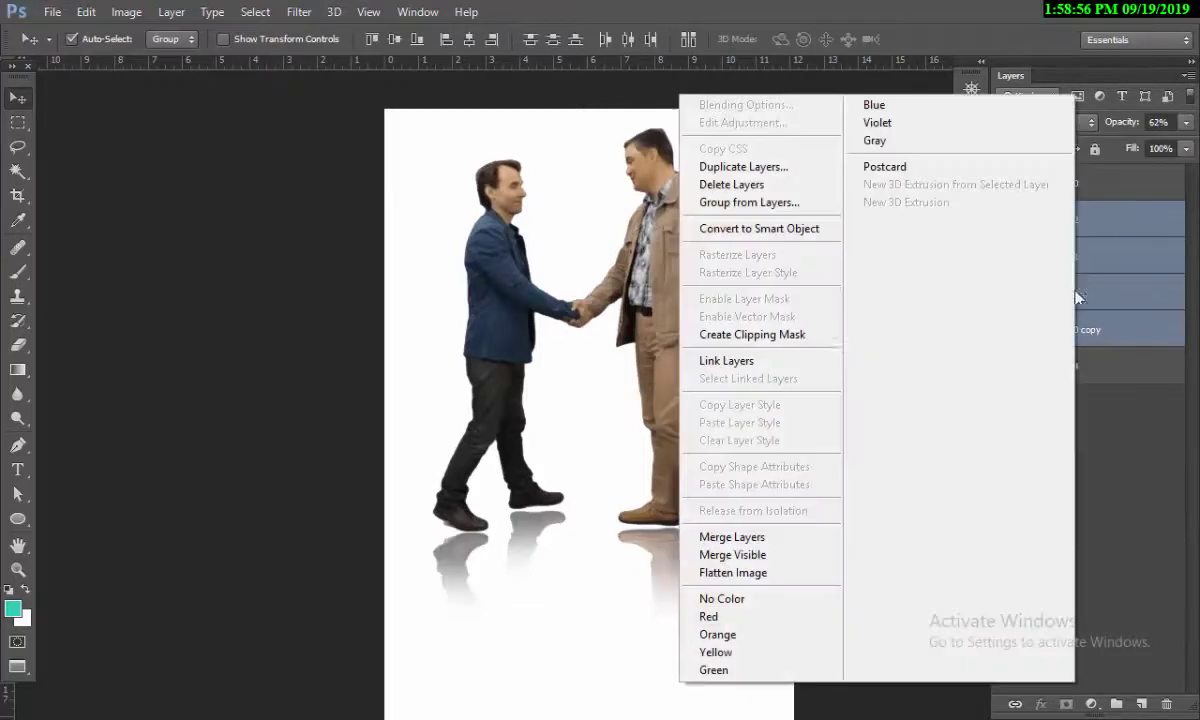
click(742, 203)
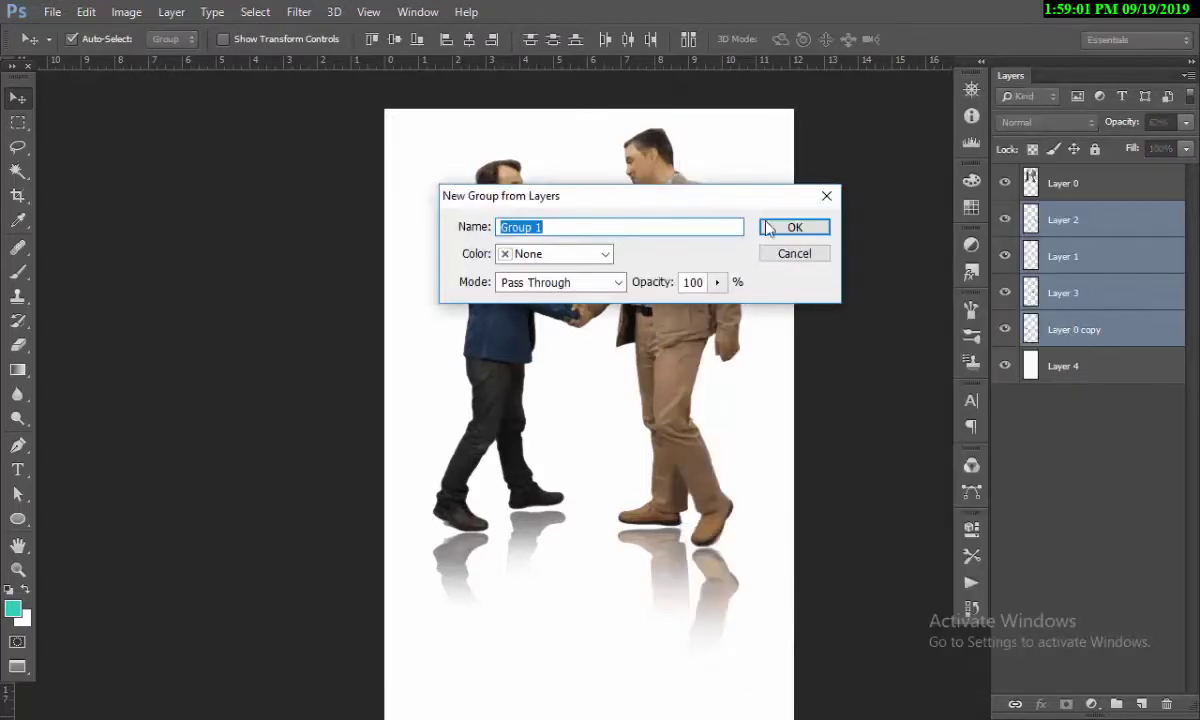
click(790, 228)
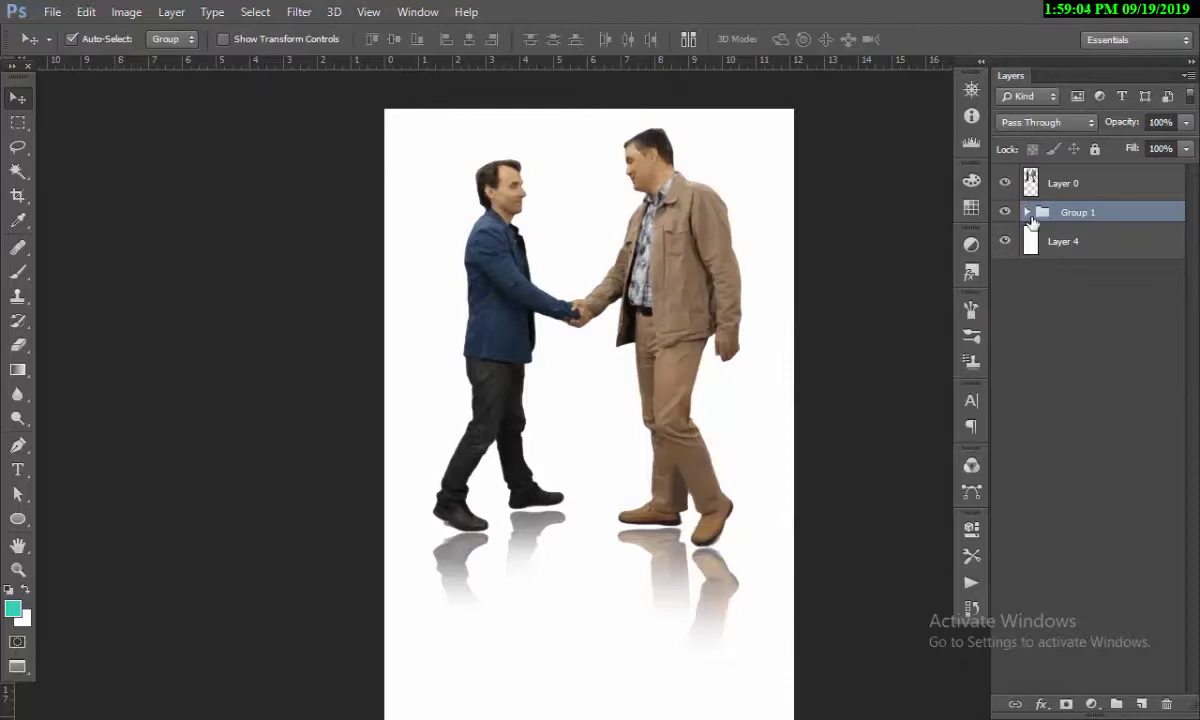
click(1027, 212)
click(1027, 212)
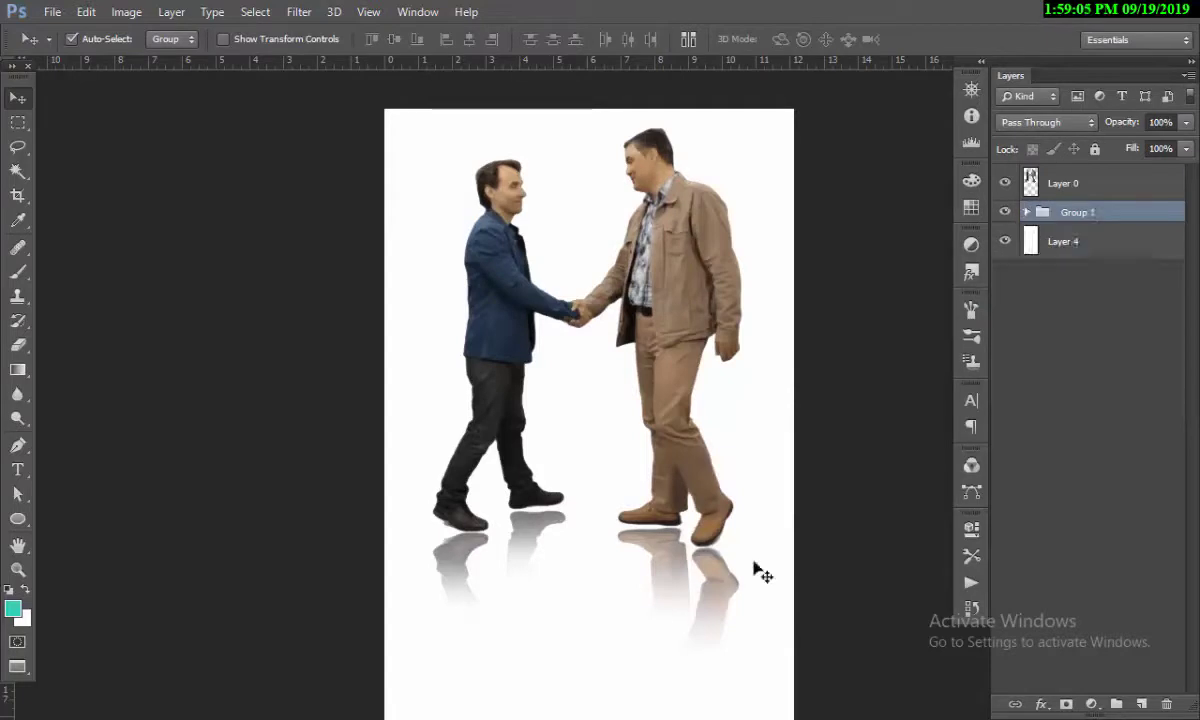
drag(708, 593, 603, 574)
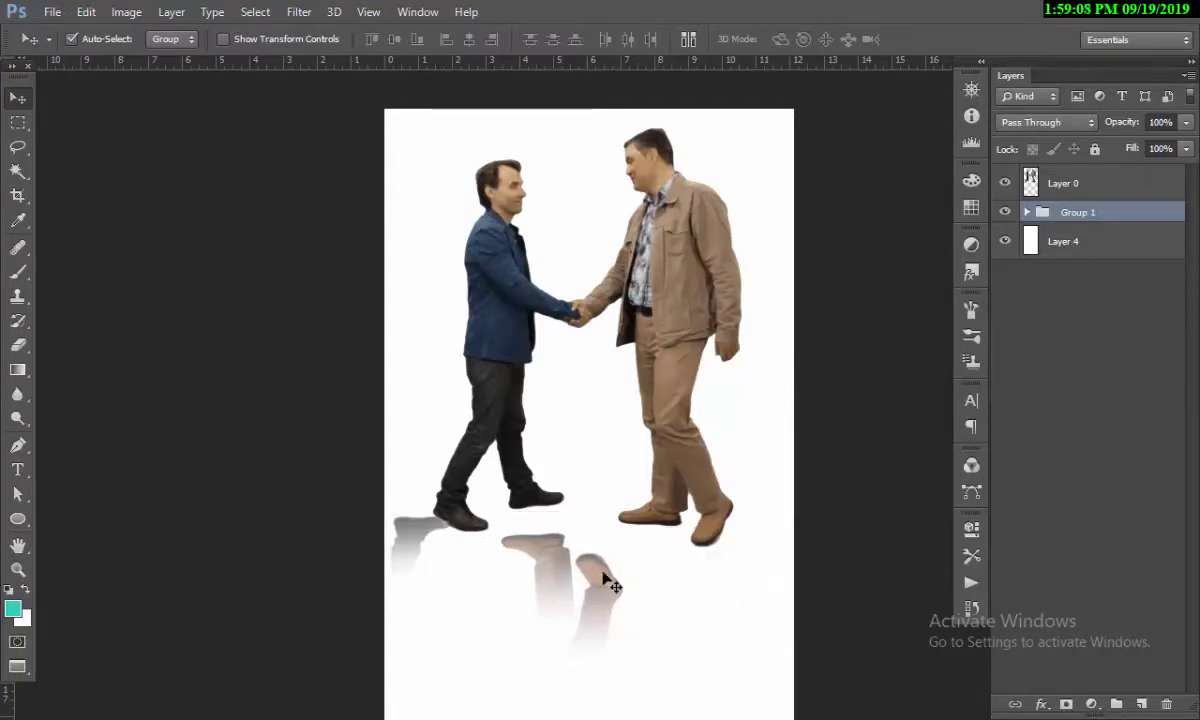
key(ctrl+z)
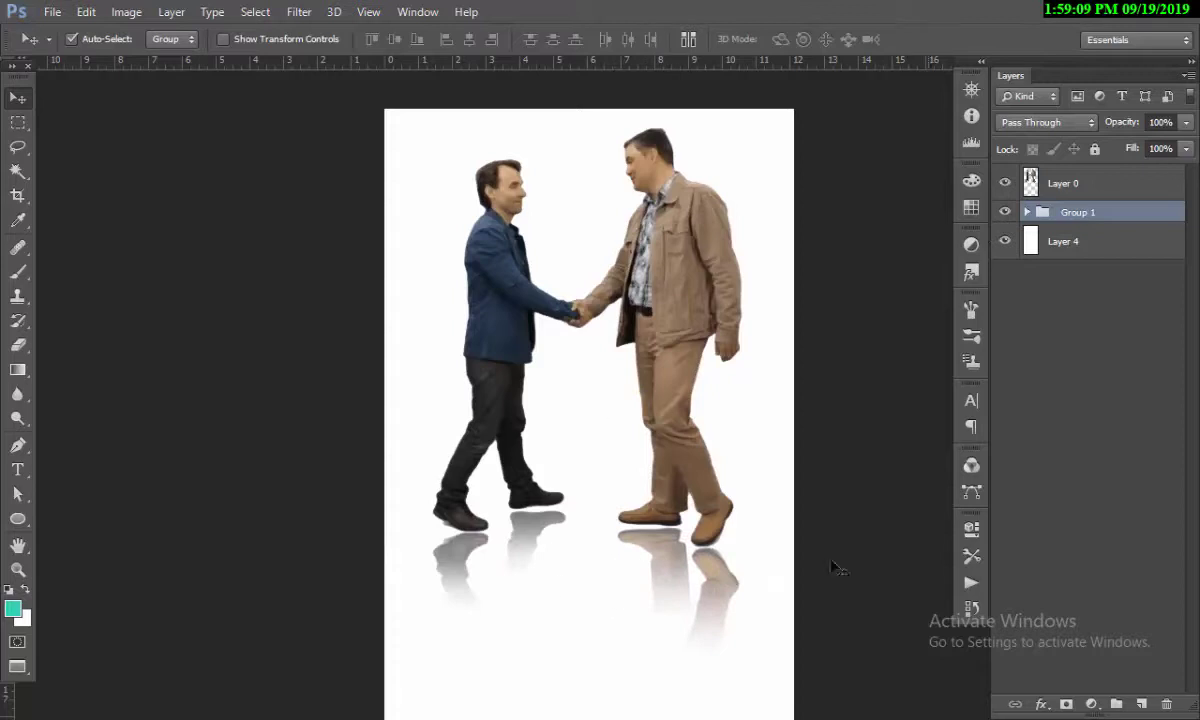
Save the image with File > Save, accepting the TIFF Options dialog.
click(52, 12)
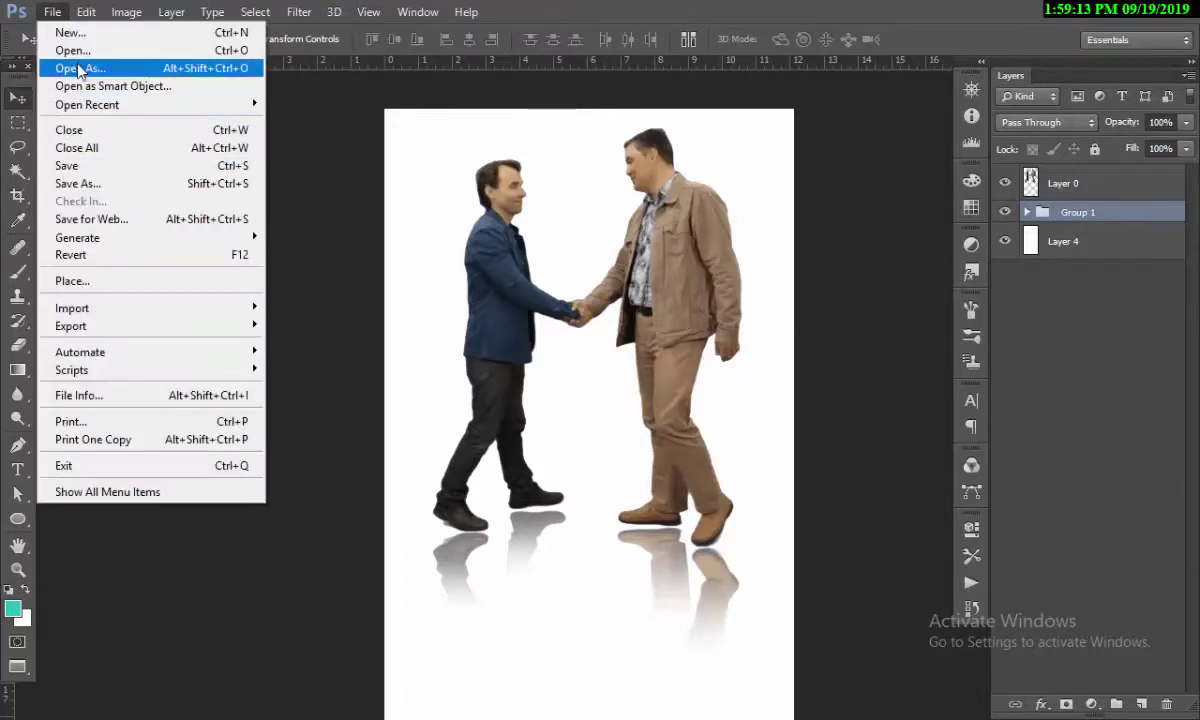
click(77, 163)
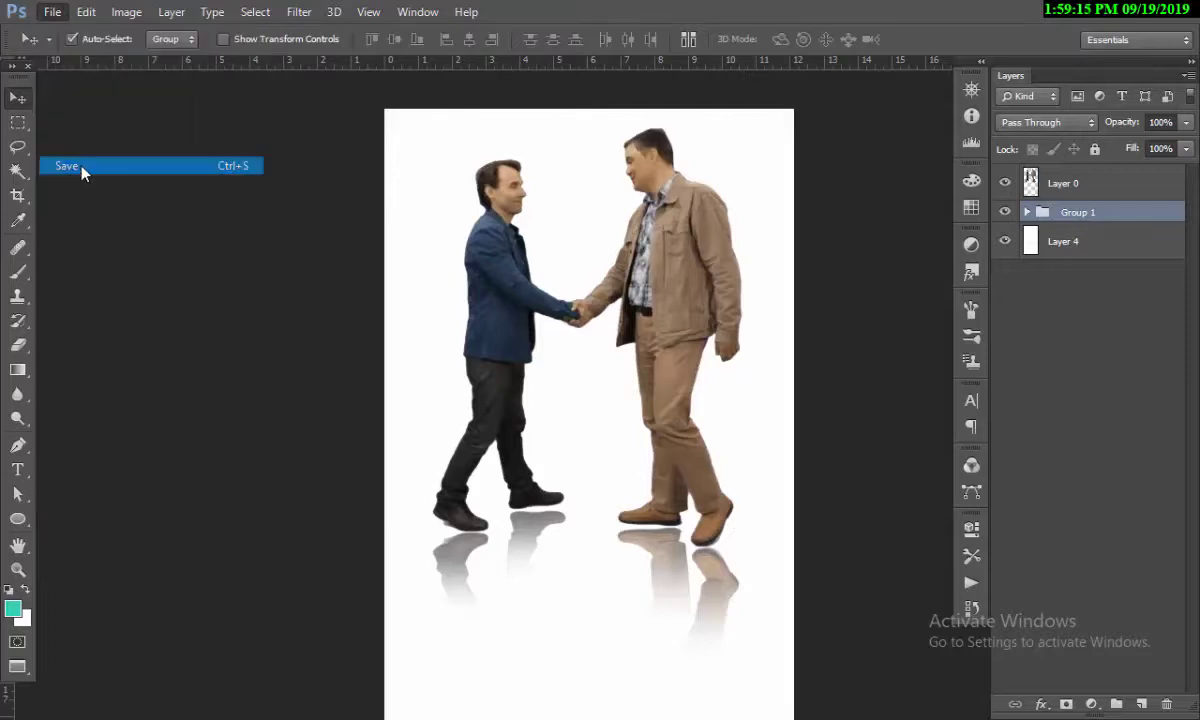
click(745, 114)
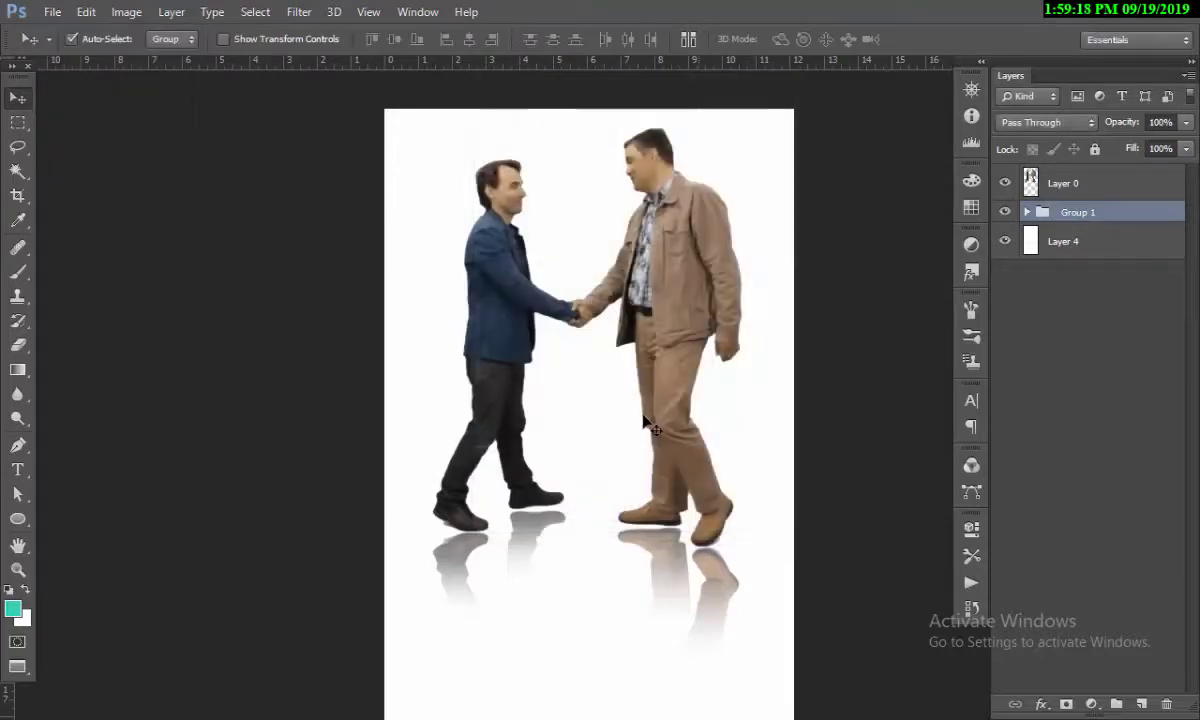
scroll(648, 425, down, 2)
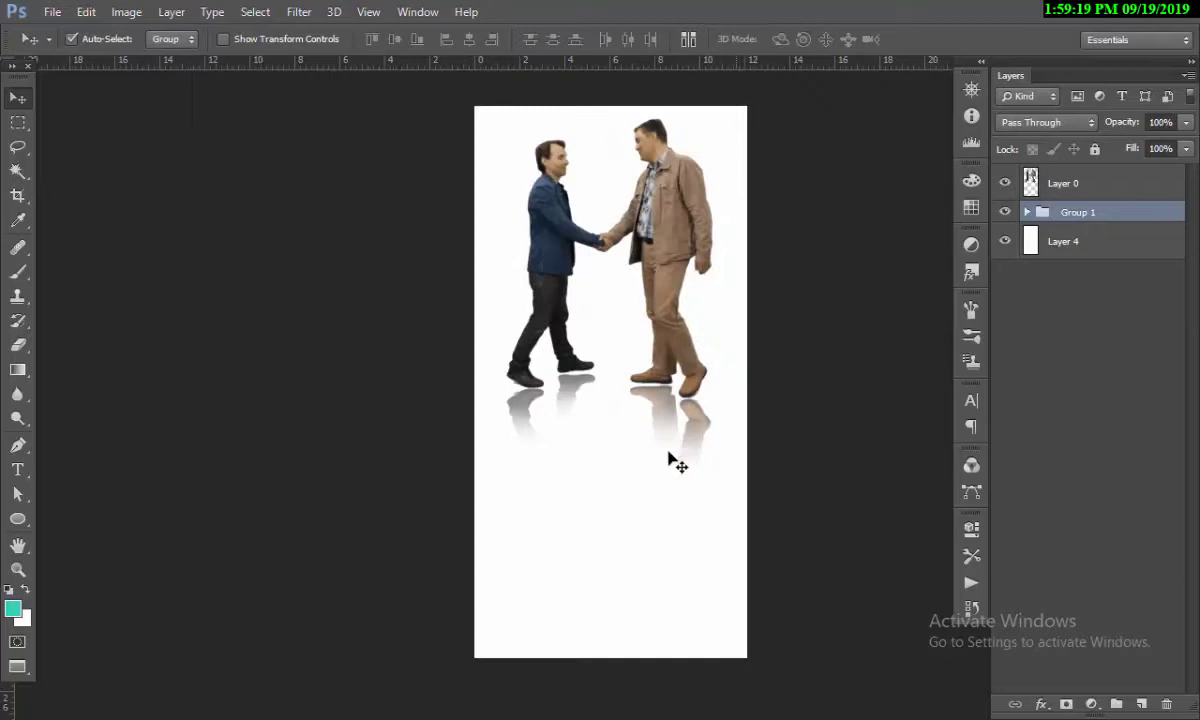
Crop the canvas's bottom edge up to just below the reflections and apply the crop.
key(c)
drag(618, 665, 618, 580)
key(Return)
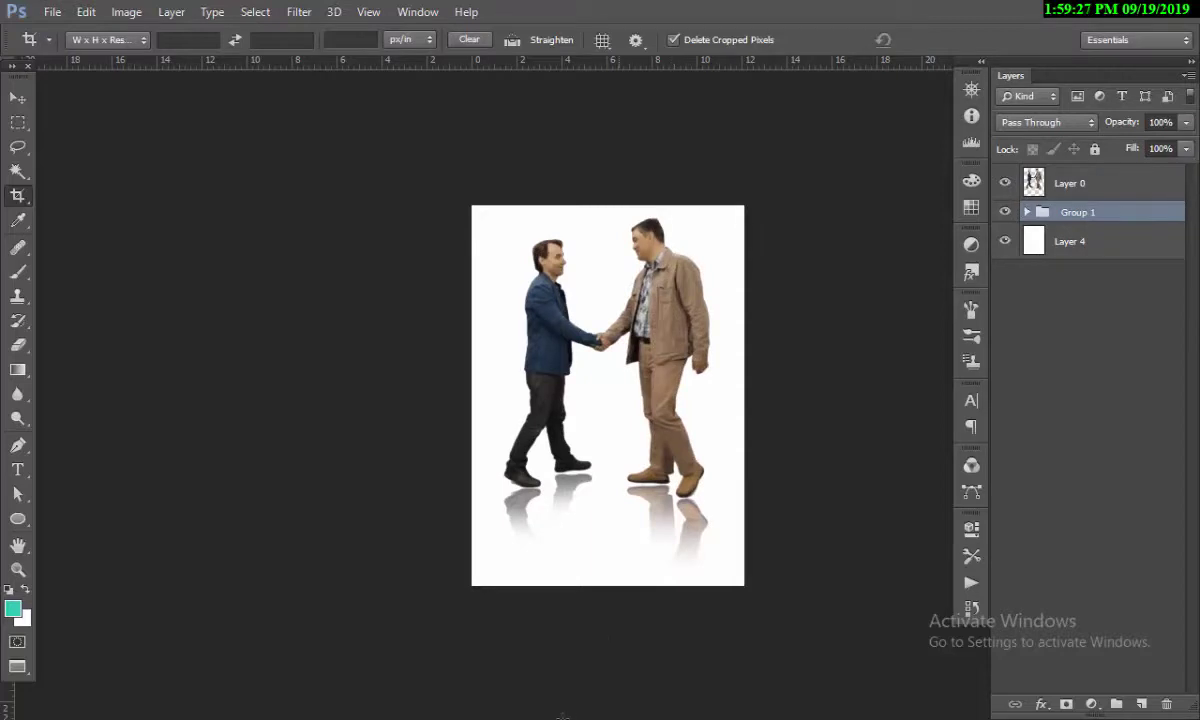
key(alt+Tab)
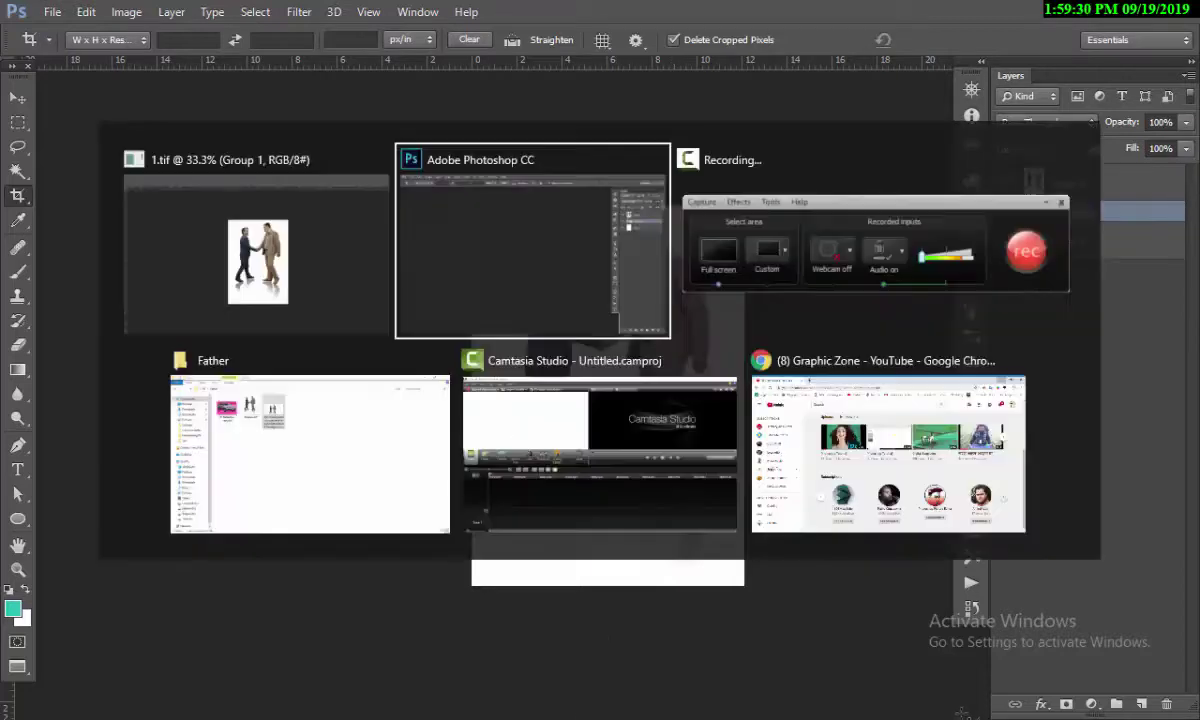
key(alt+Tab)
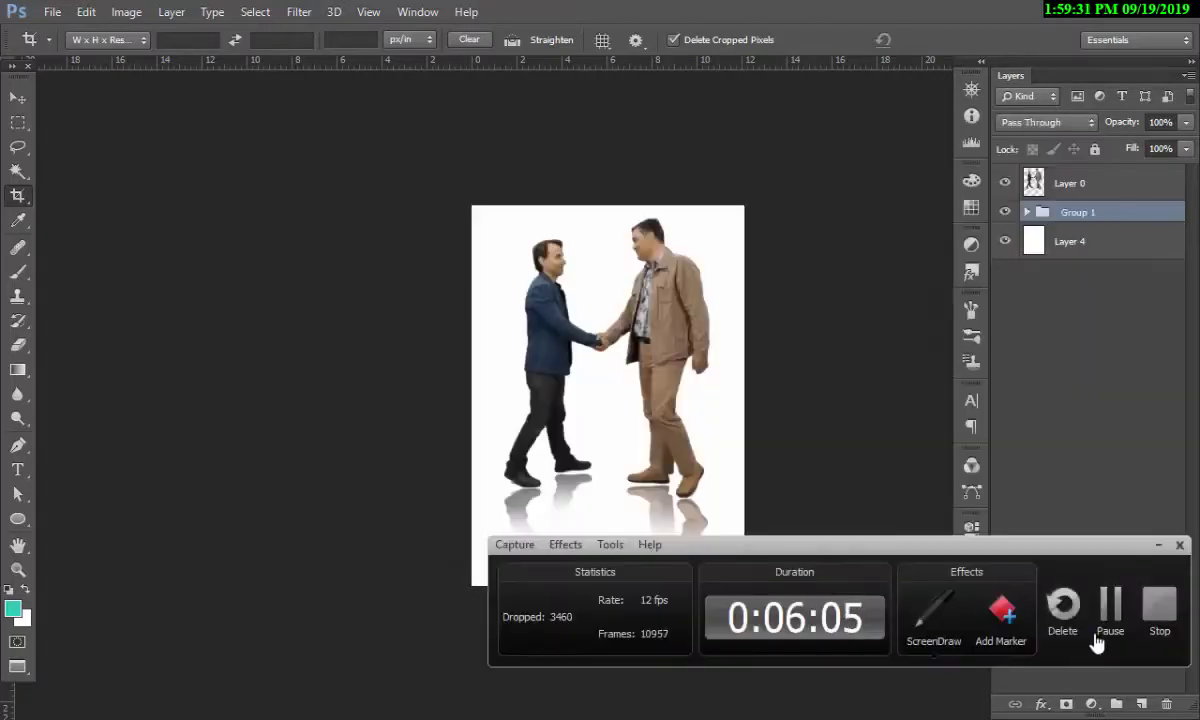